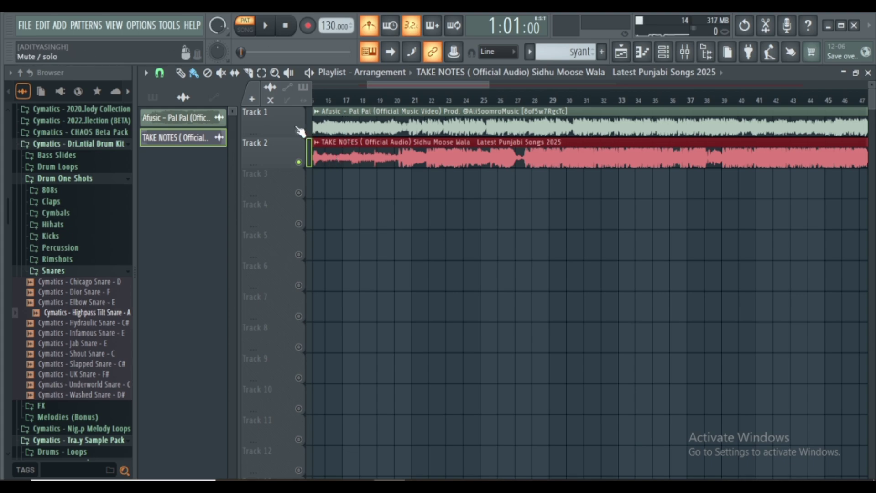
- Switch playback to song mode and audition the Pal Pal audio on its own, soloing Track 1 and playing from bar 18
click(245, 28)
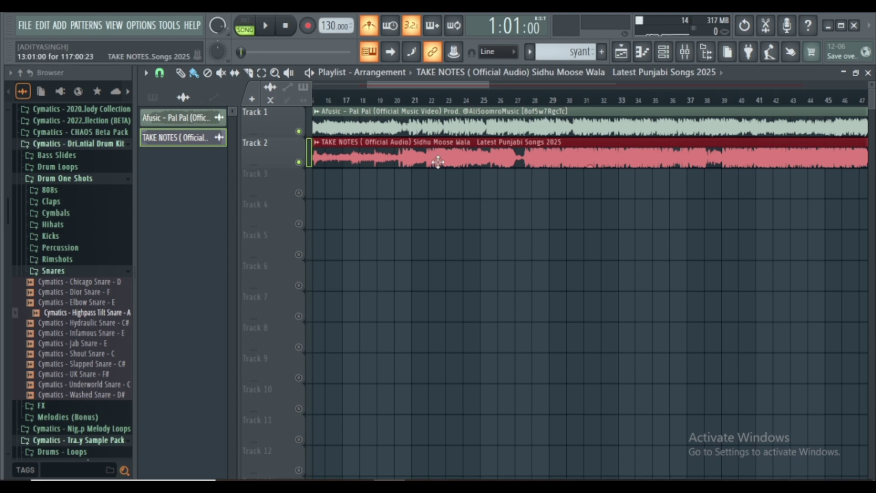
right_click(299, 132)
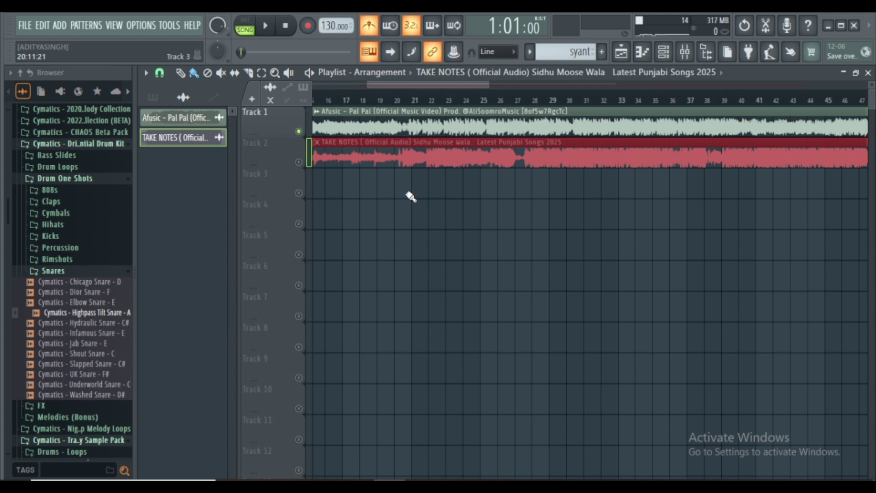
key(space)
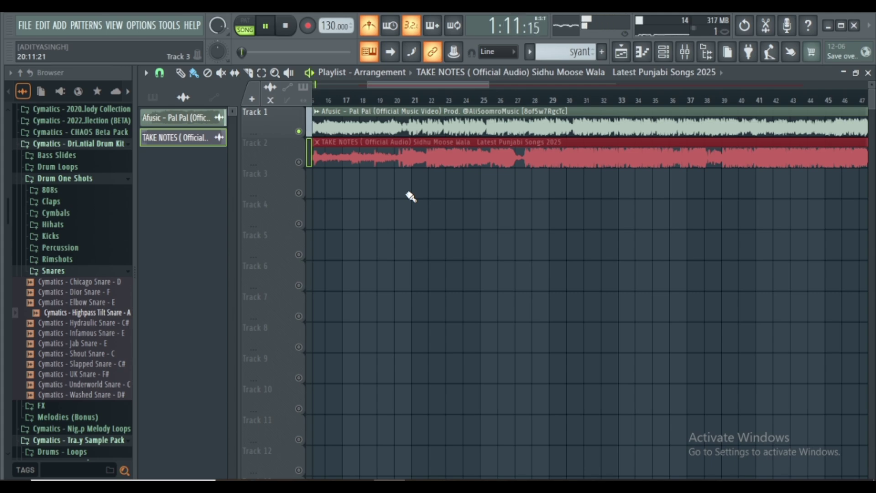
scroll(402, 100, down, 3)
click(402, 100)
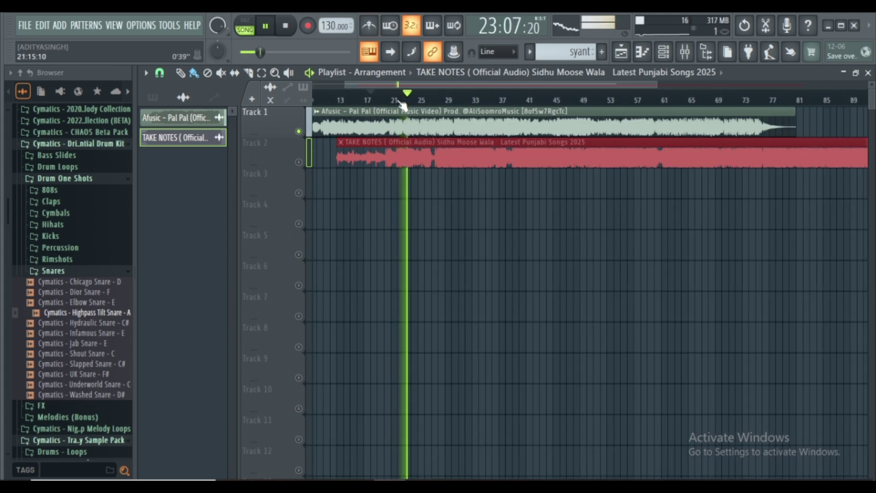
key(space)
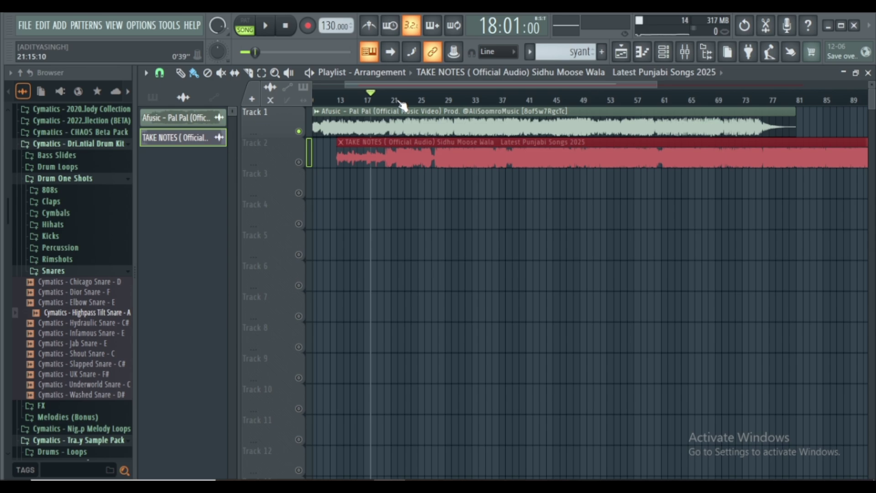
- Move the TAKE NOTES clip to bar 1 and solo Track 2, with the playhead placed at bar 16
drag(365, 155, 342, 159)
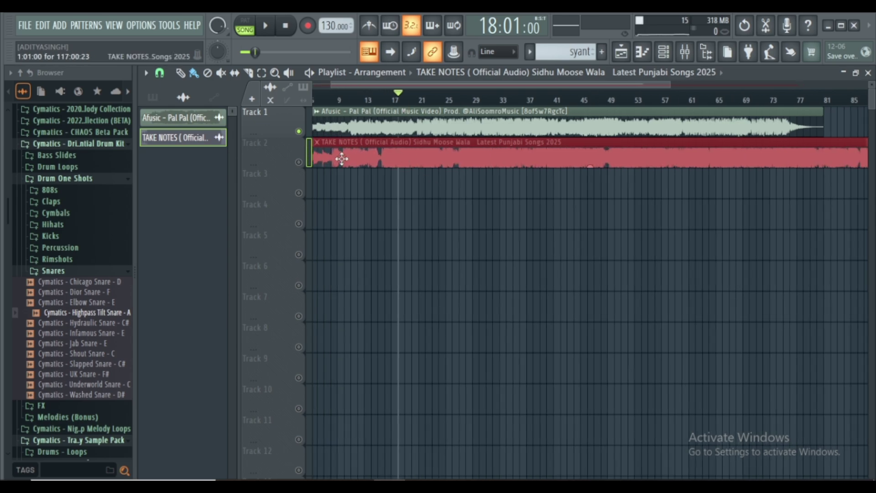
right_click(299, 162)
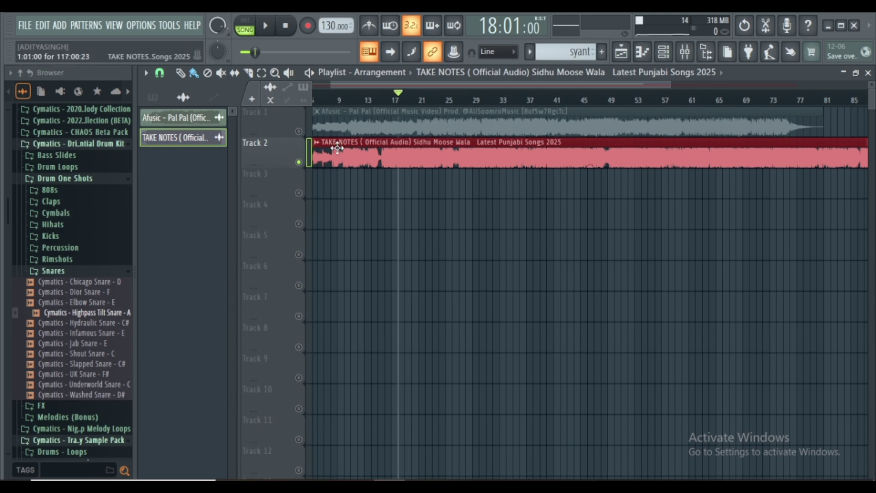
drag(377, 83, 307, 87)
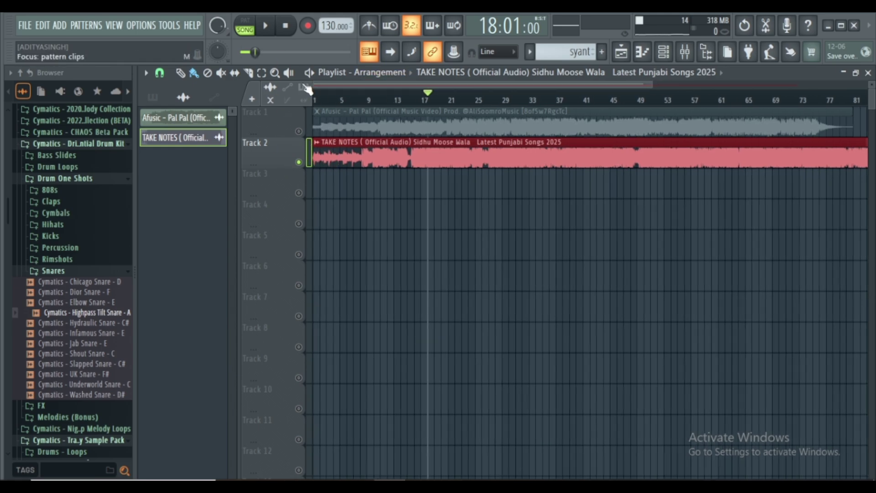
click(362, 101)
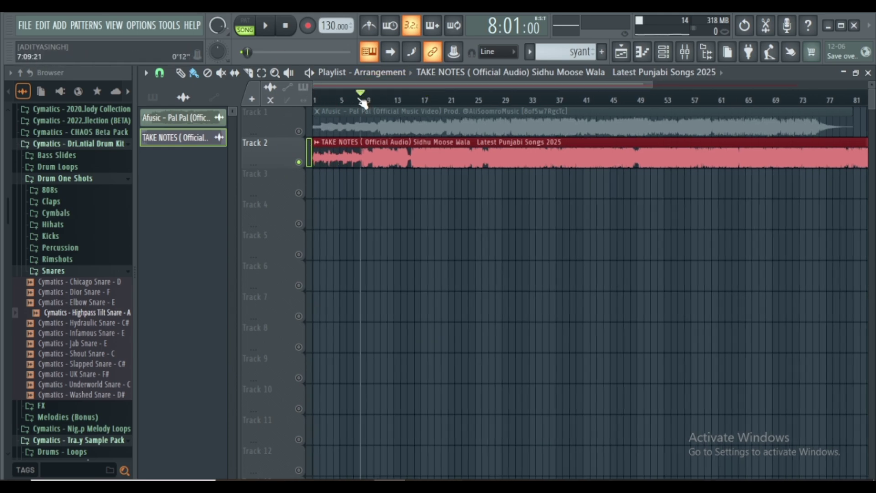
drag(363, 102, 421, 101)
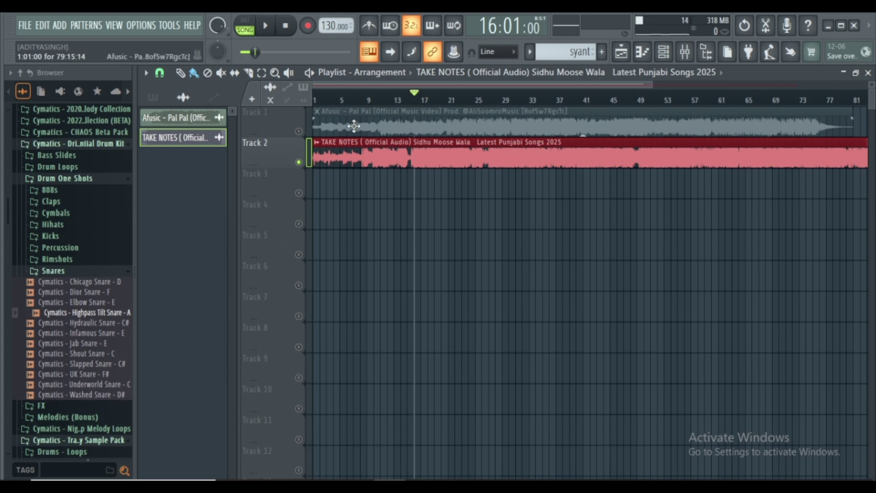
- Re-enable Track 1 and delete the TAKE NOTES clip from Track 2
click(299, 132)
right_click(367, 152)
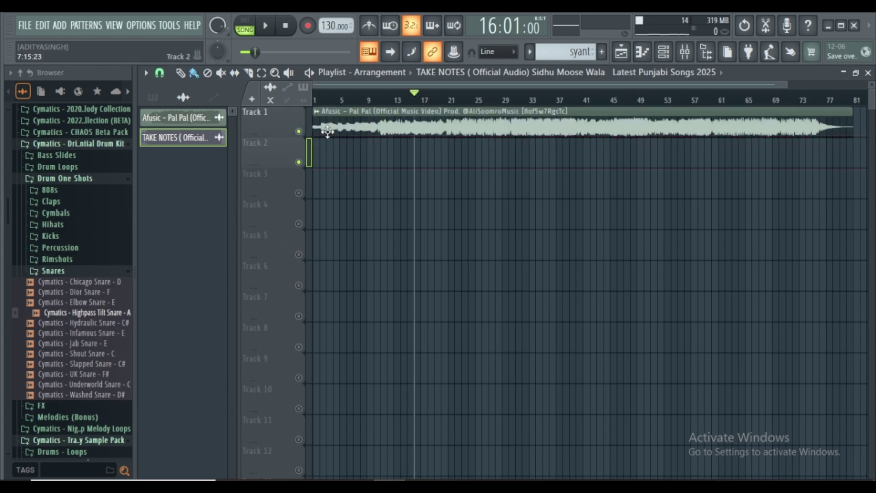
scroll(421, 97, up, 5)
drag(361, 85, 314, 89)
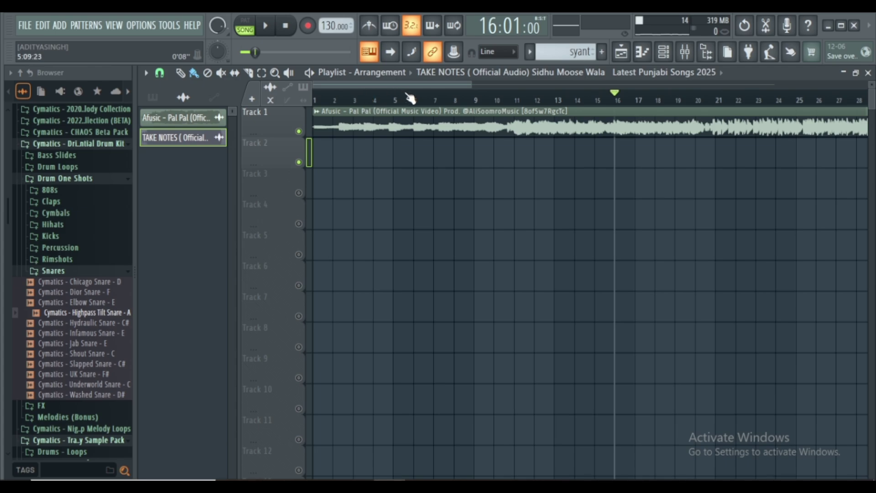
- Return the playhead to the start of the playlist at bar 1
scroll(352, 99, down, 2)
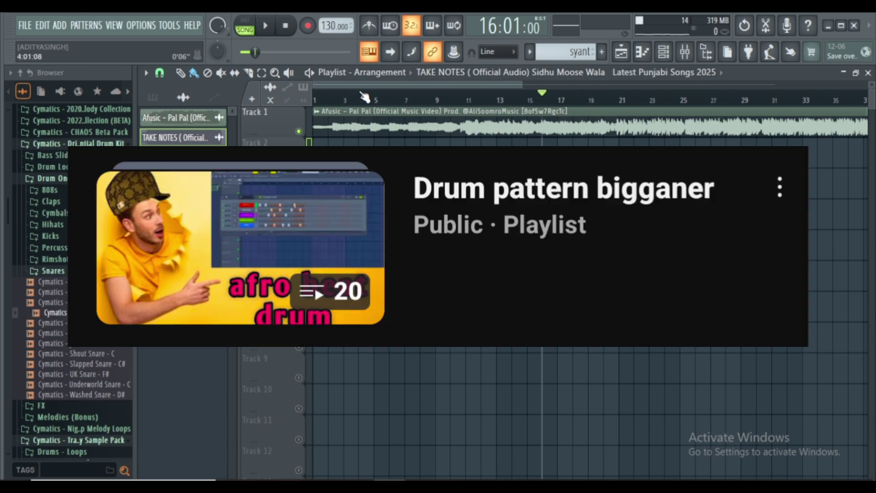
scroll(411, 104, down, 3)
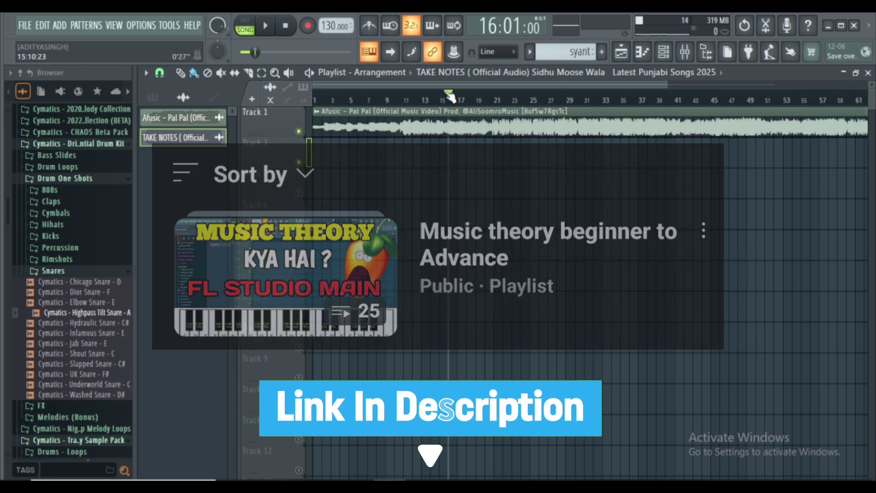
click(395, 94)
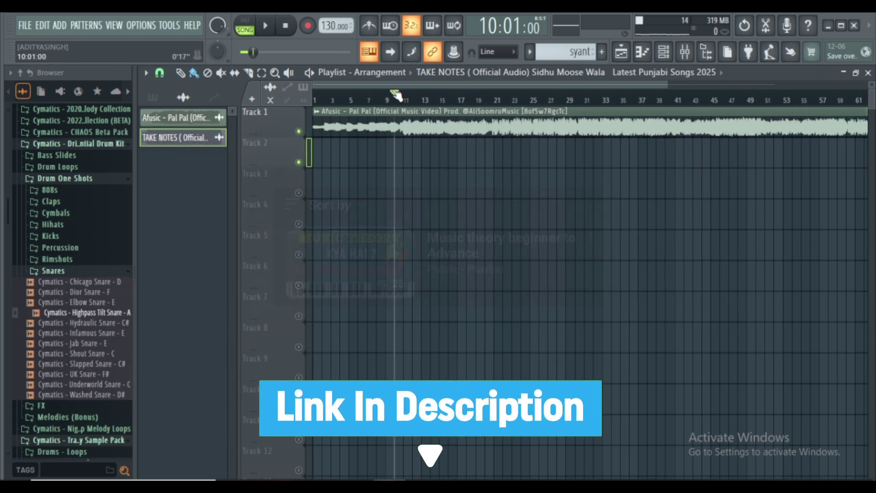
drag(395, 94, 315, 94)
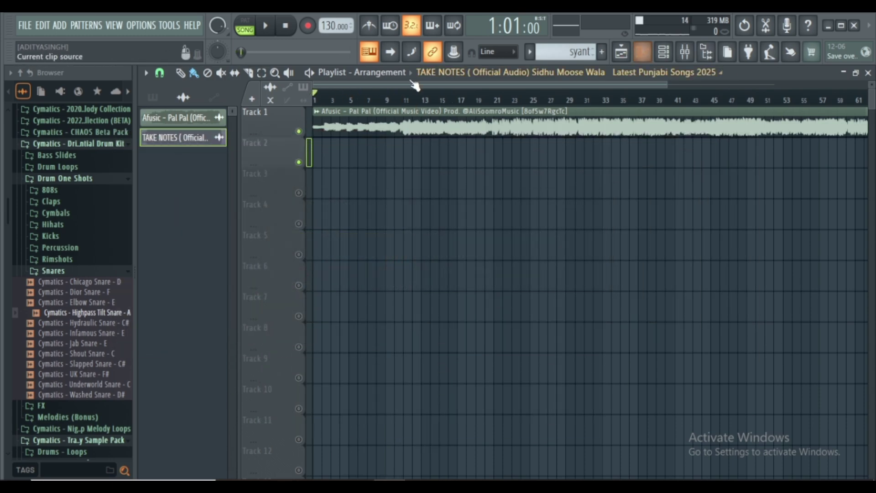
- Abandon the new Pattern 2 and delete the existing syant pattern
click(601, 51)
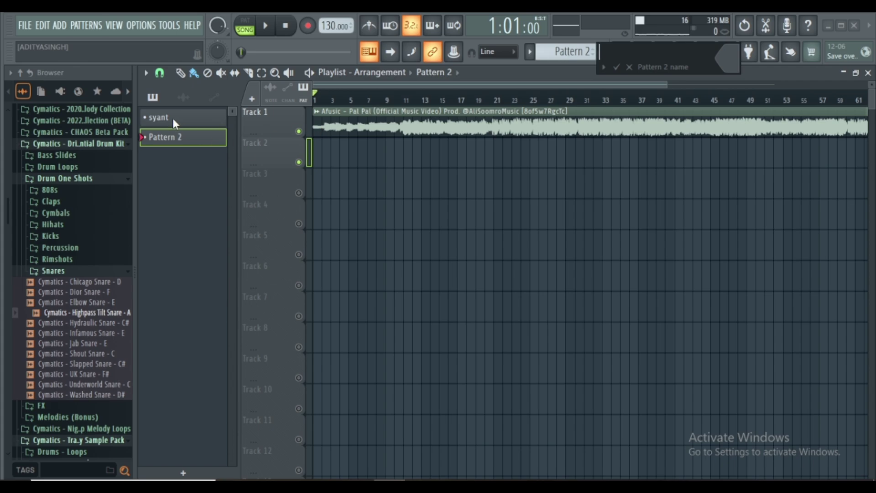
click(170, 137)
right_click(194, 119)
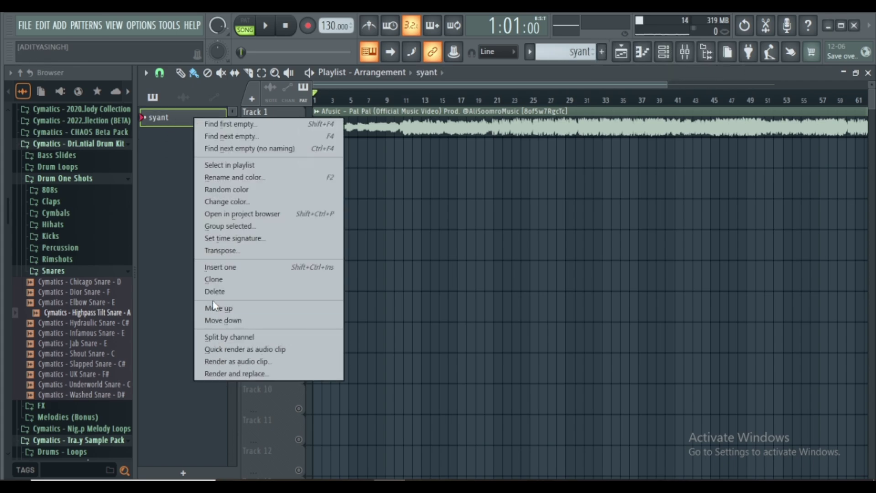
click(270, 290)
click(491, 297)
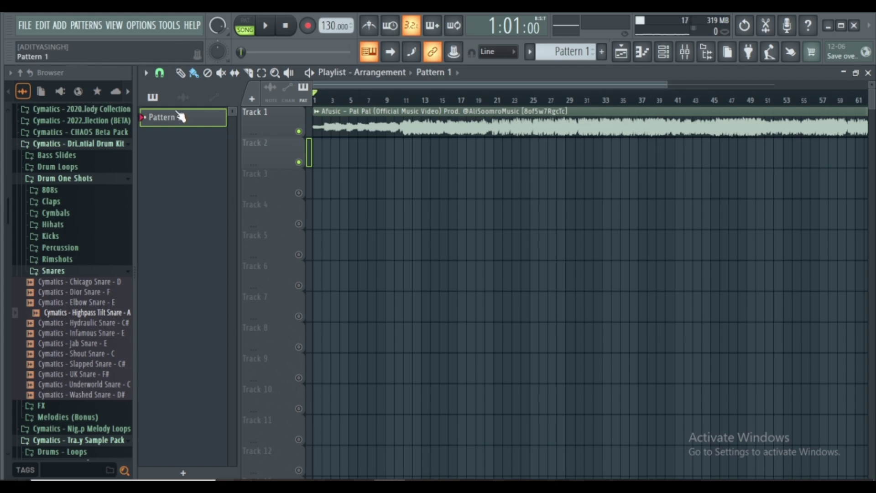
- Rename Pattern 1 as syants
key(F2)
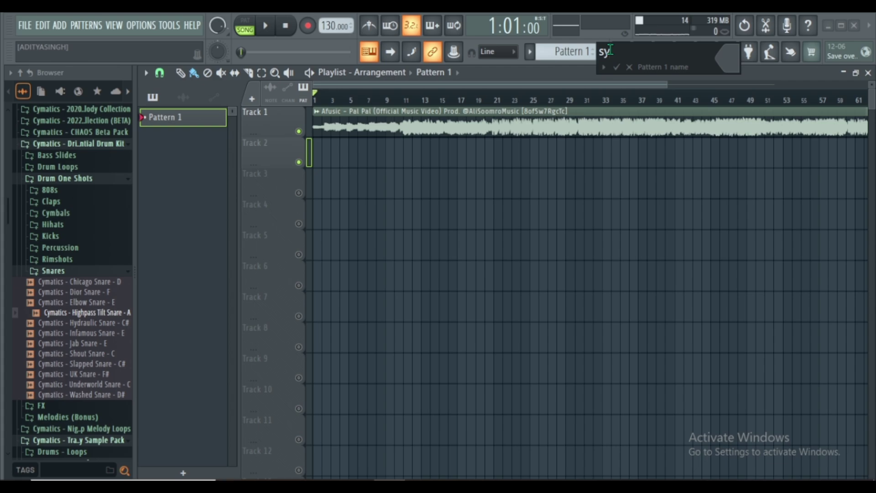
text(syants)
key(Return)
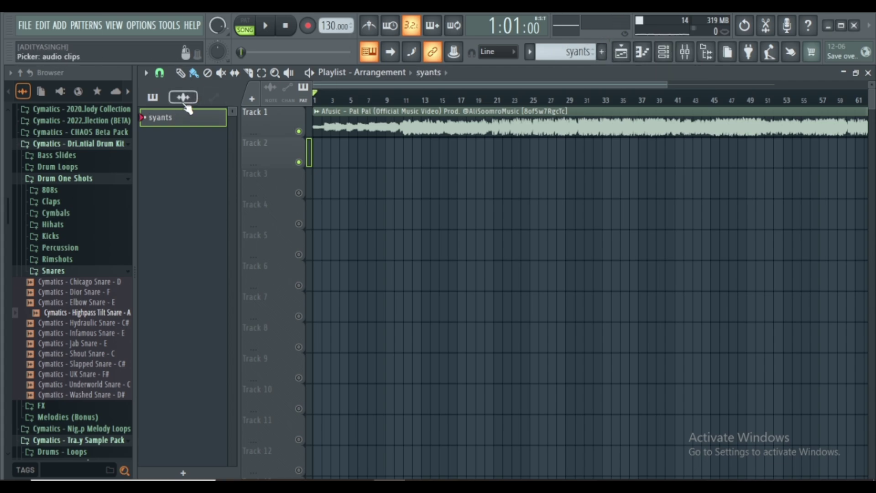
- Place a syants pattern clip on Track 2 and move it to bar 1
click(346, 153)
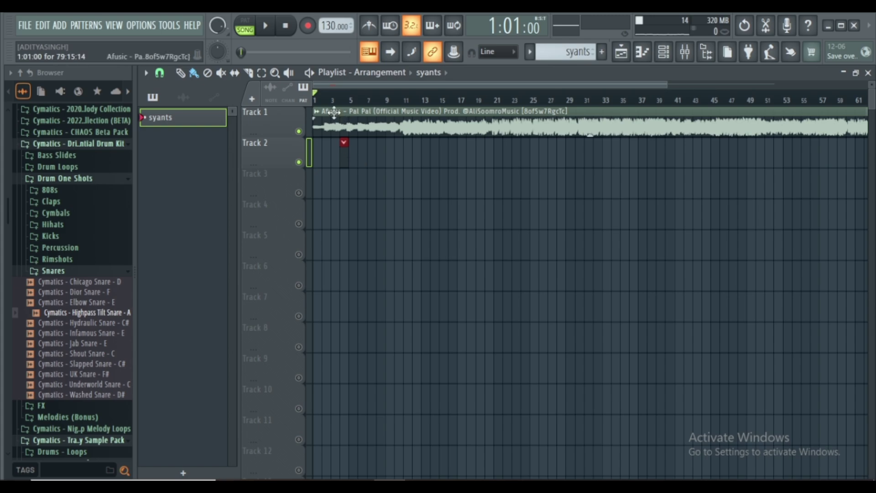
scroll(349, 155, up, 2)
click(344, 143)
key(Escape)
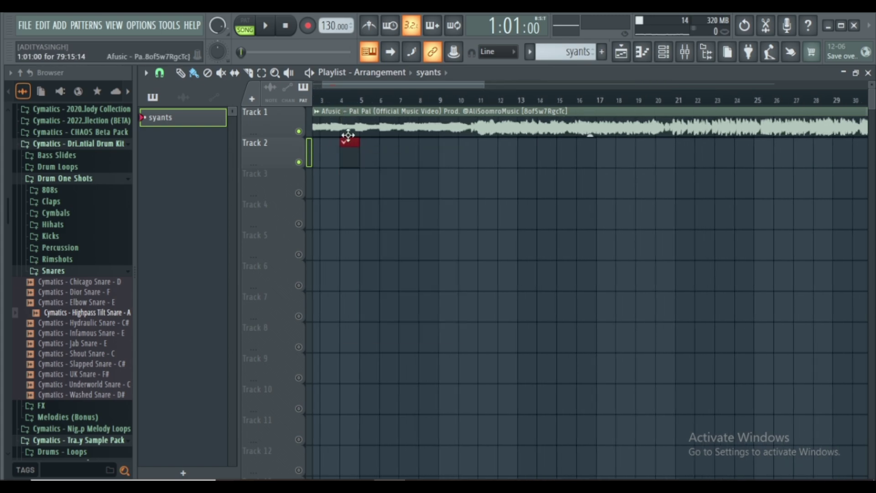
drag(348, 152, 290, 145)
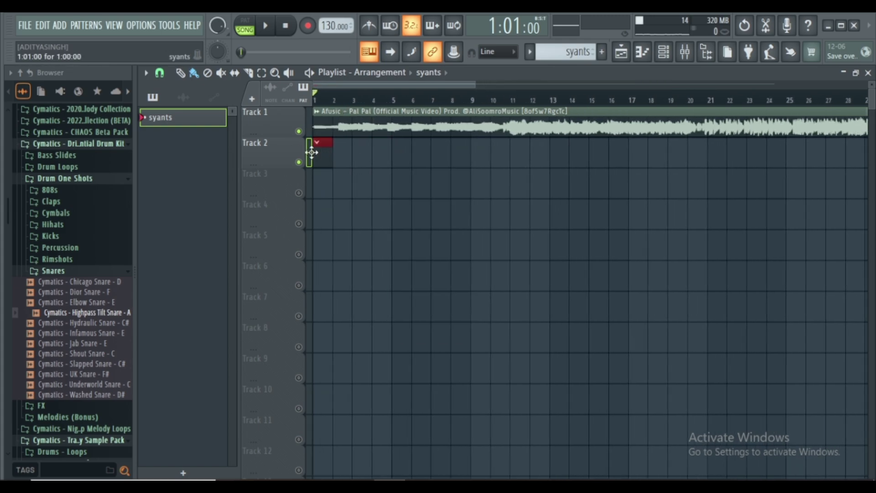
- Add an FL Keys channel to the channel rack, test a note on its keyboard and close the plugin window
click(663, 60)
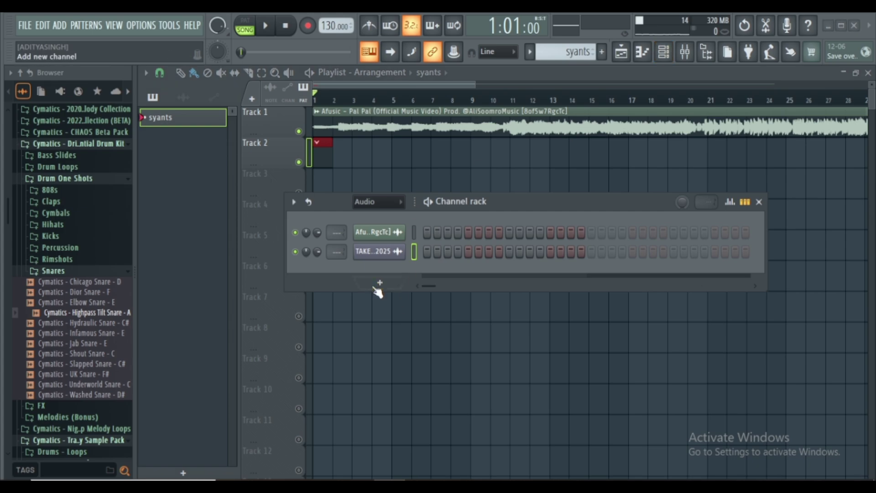
click(377, 287)
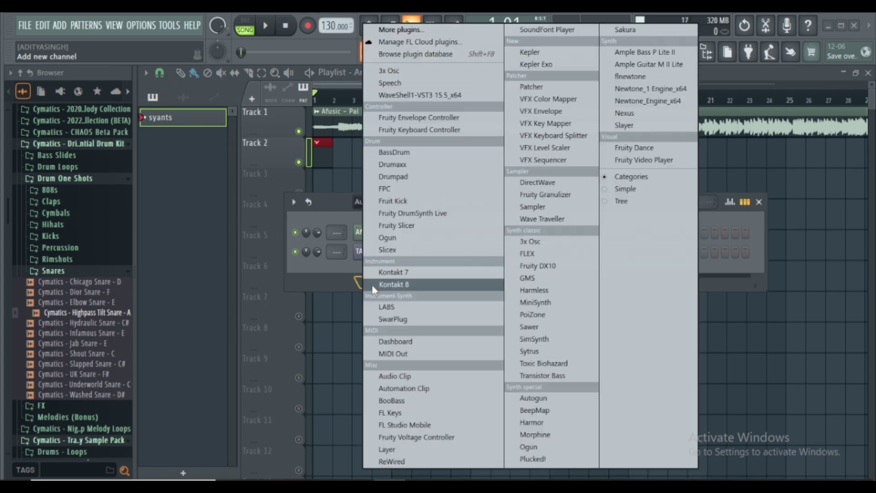
click(389, 412)
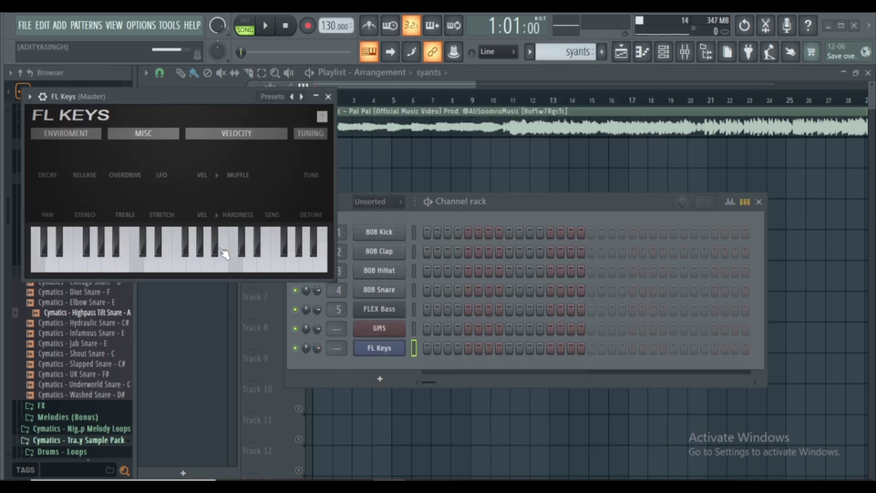
click(208, 258)
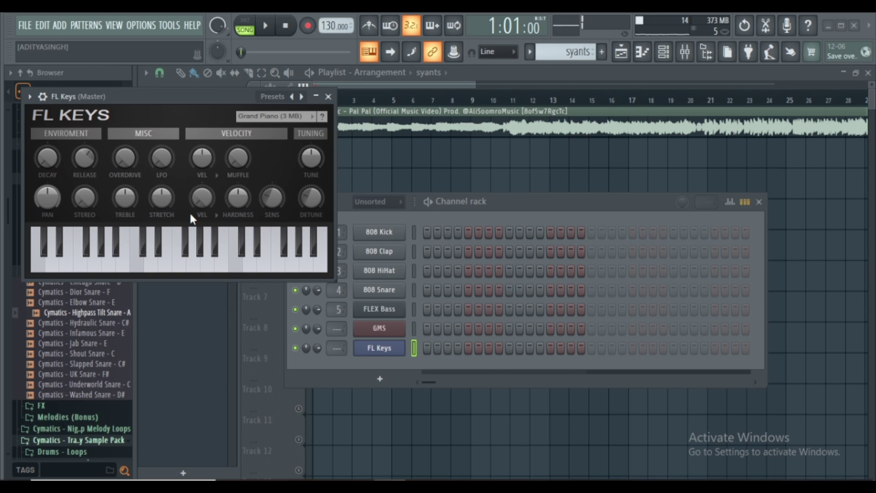
click(328, 97)
- Open the piano roll for the FL Keys channel
right_click(381, 347)
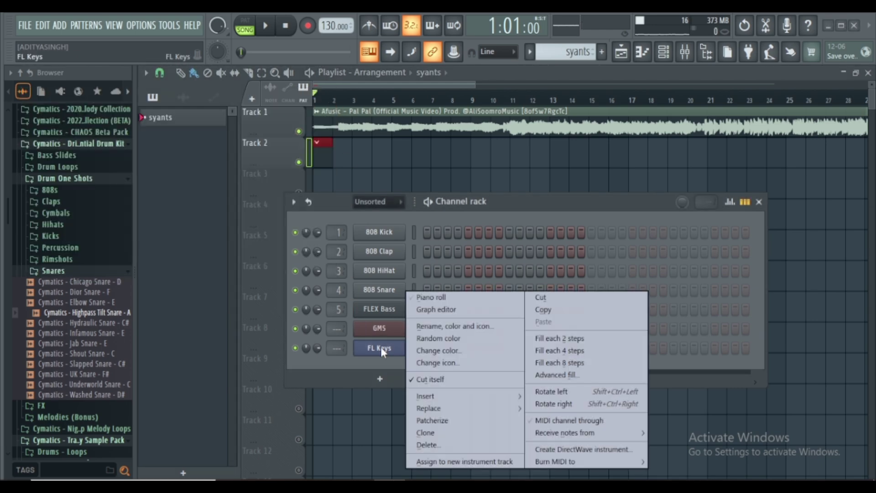
click(443, 294)
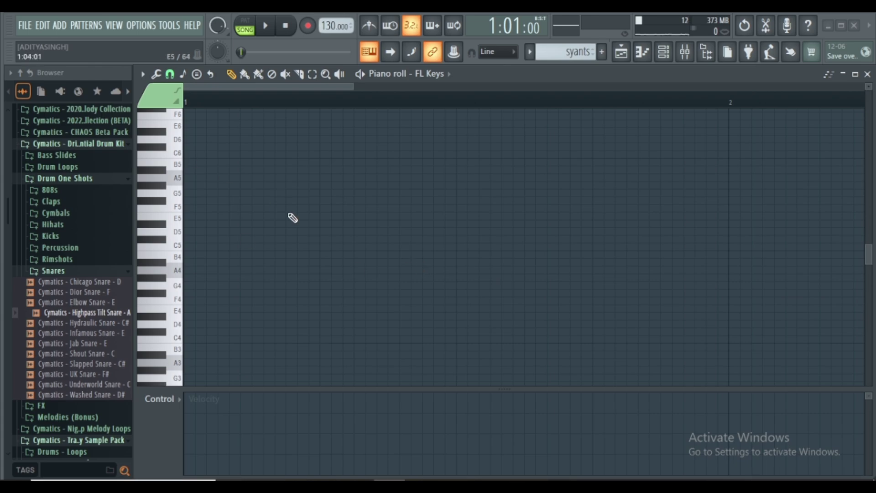
scroll(293, 218, up, 3)
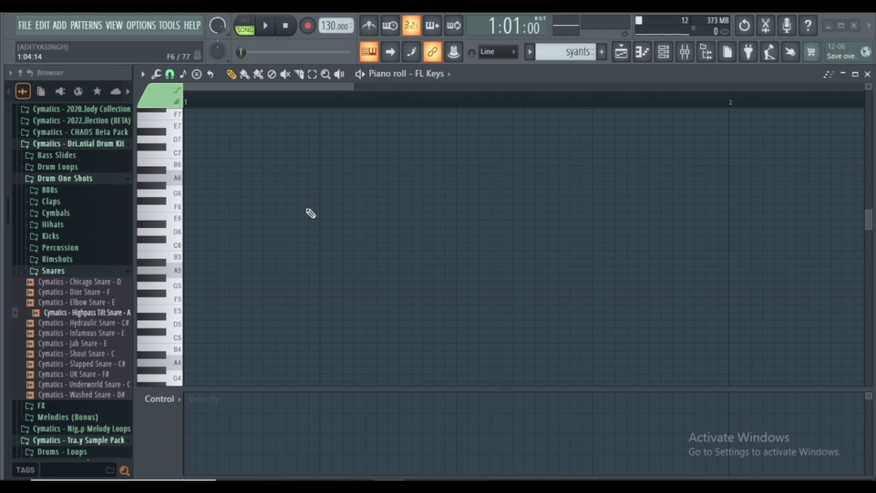
scroll(346, 264, up, 4)
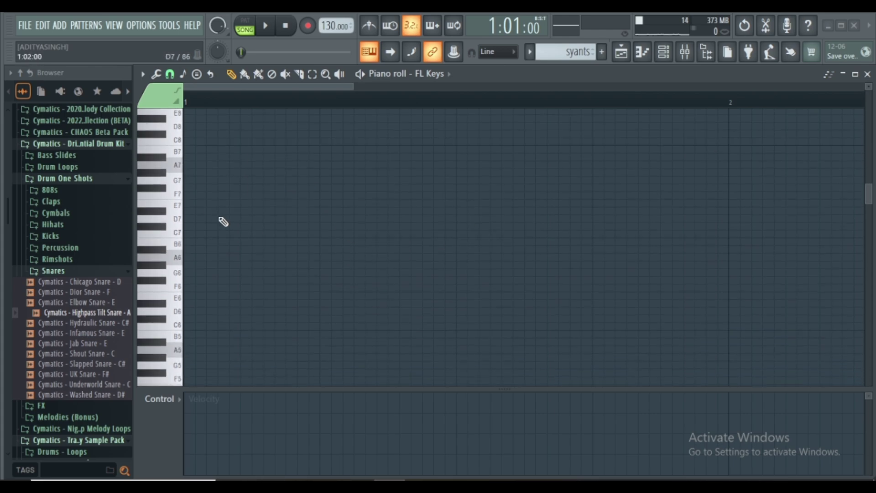
scroll(223, 221, down, 5)
- Set the root note of the piano roll's scale highlighting to A
click(142, 74)
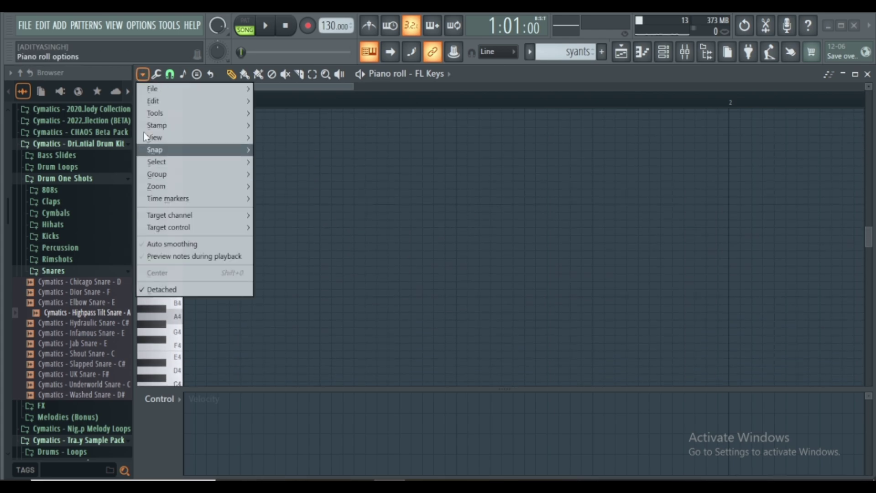
mouse_move(162, 142)
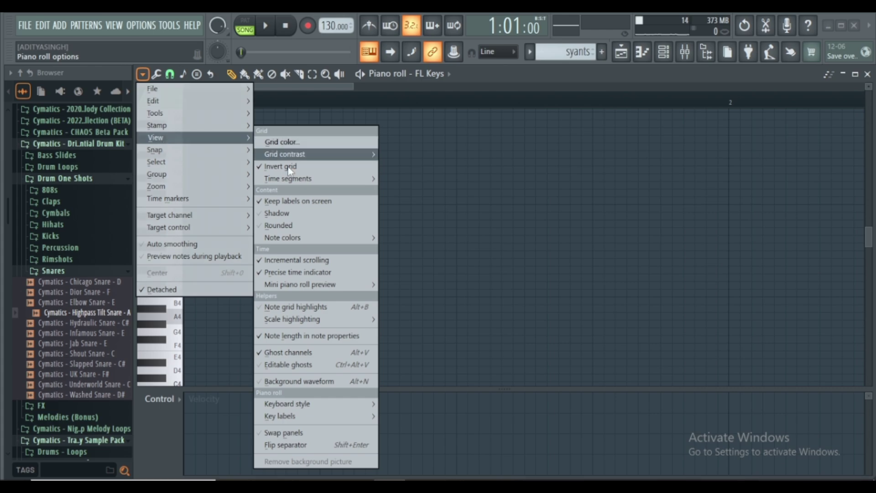
mouse_move(287, 315)
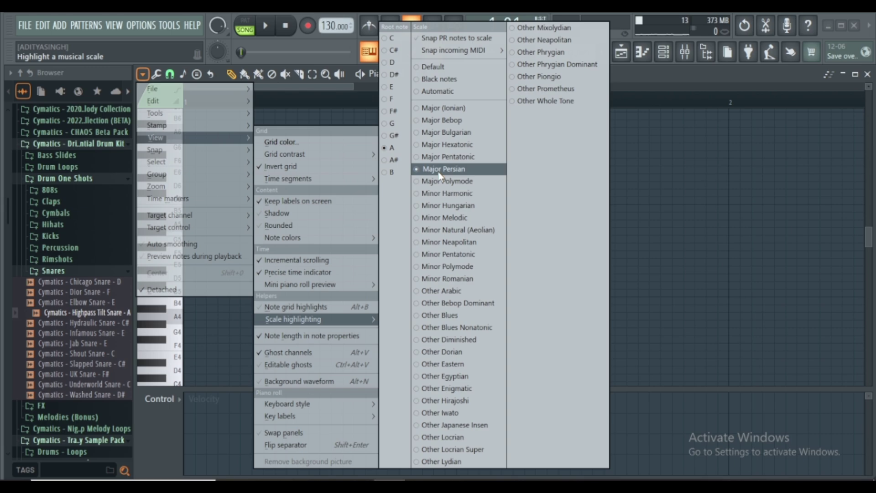
click(391, 153)
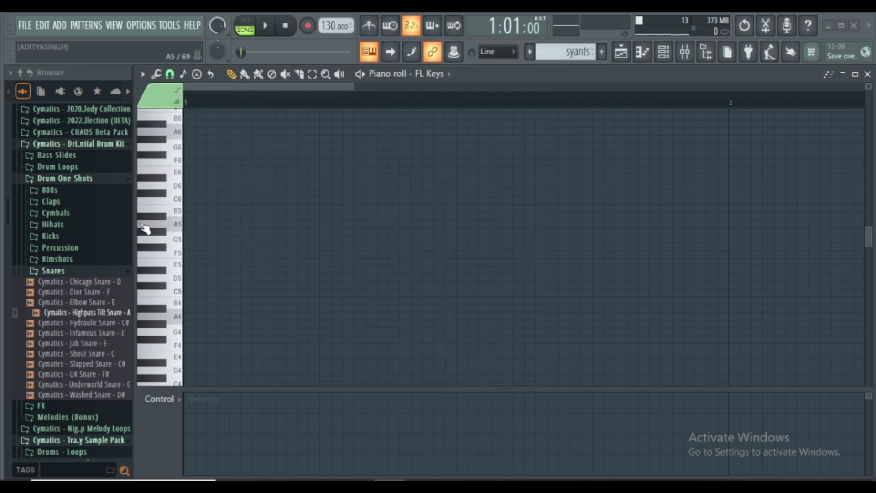
- Audition the A4 key and place an A4 note at the start of bar 1
scroll(168, 203, down, 4)
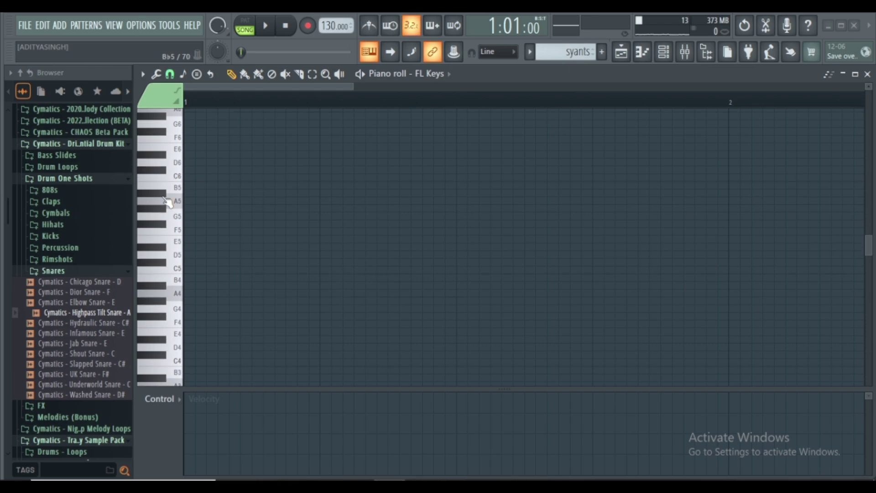
scroll(168, 203, down, 2)
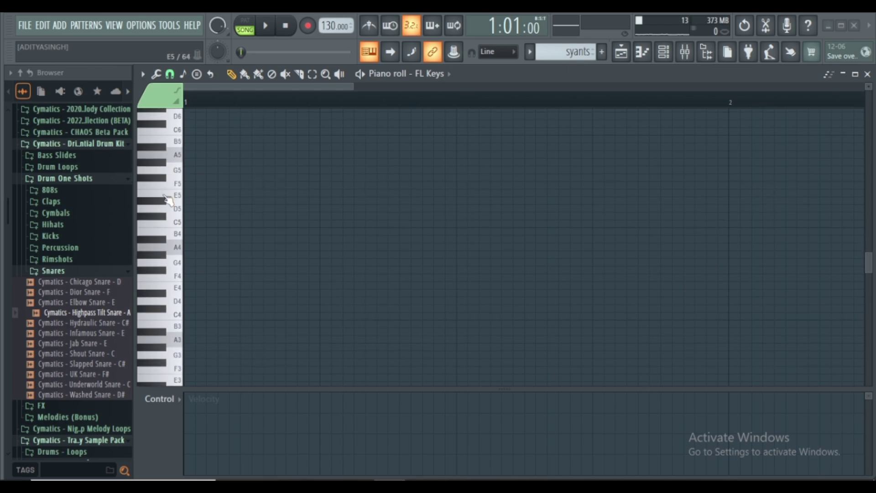
click(176, 247)
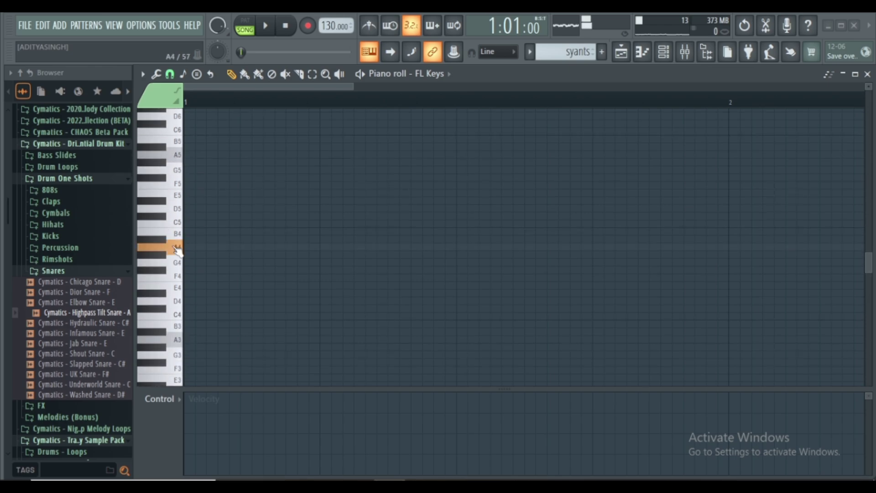
click(195, 247)
click(177, 244)
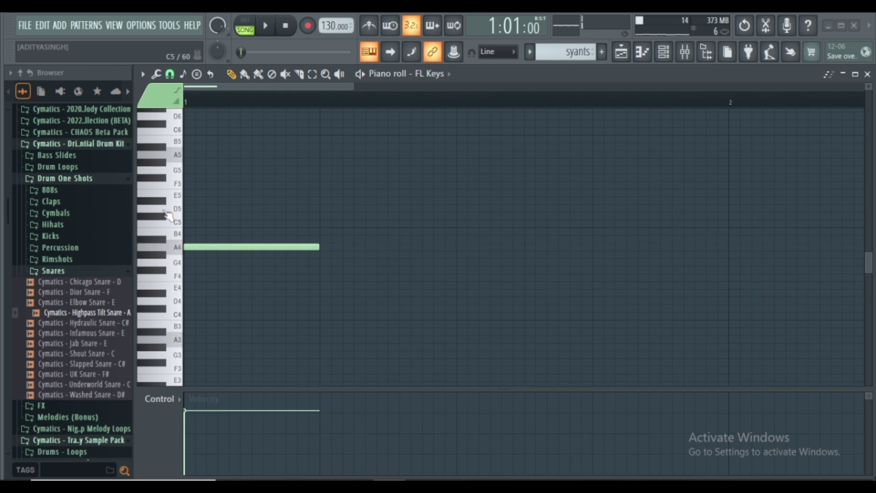
- Audition the A♭4 key, place an A♭4 note at the start of bar 1 and delete the A4 note
drag(866, 88, 868, 111)
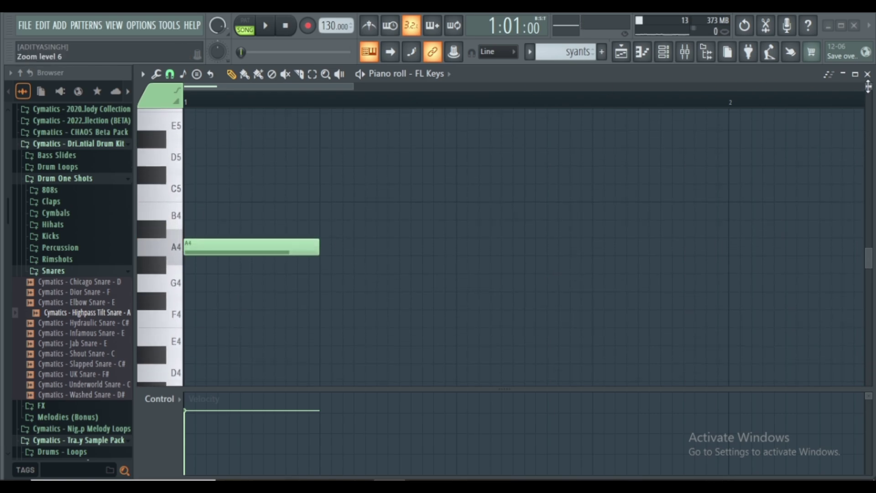
scroll(256, 223, down, 2)
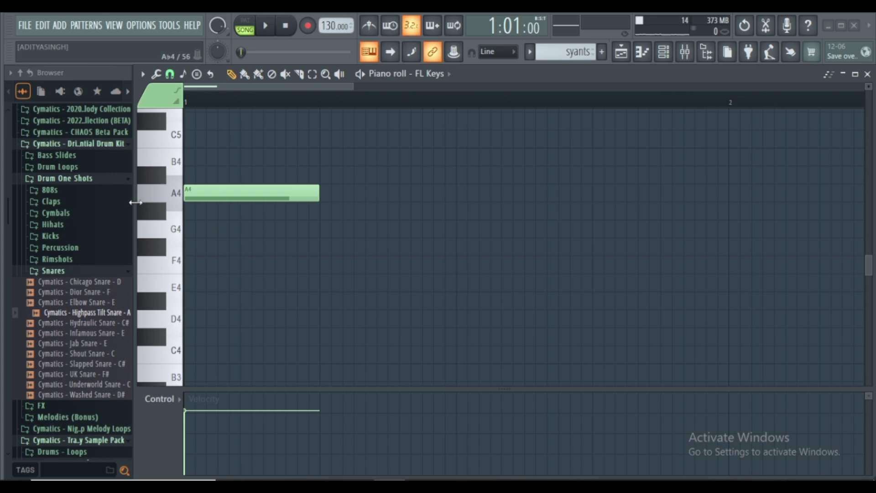
click(161, 211)
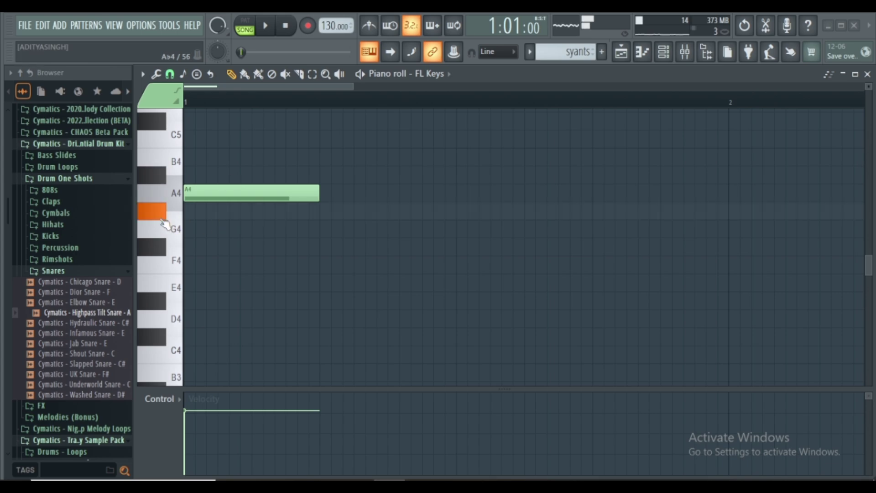
click(206, 211)
drag(246, 210, 235, 210)
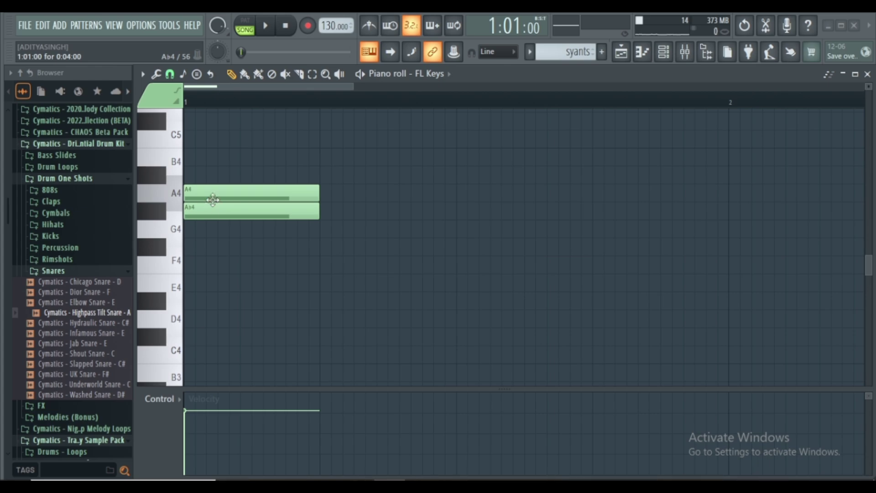
right_click(222, 189)
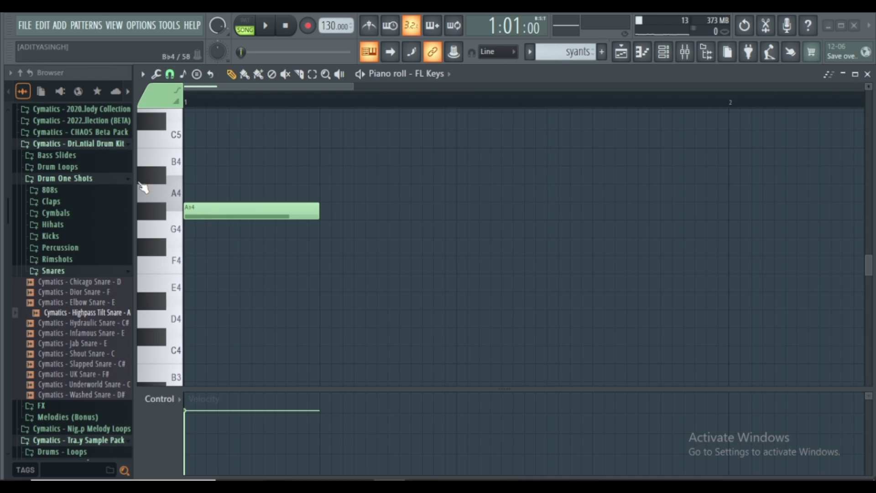
- Switch playback from song to pattern mode and play back the A♭4 note
key(space)
key(space)
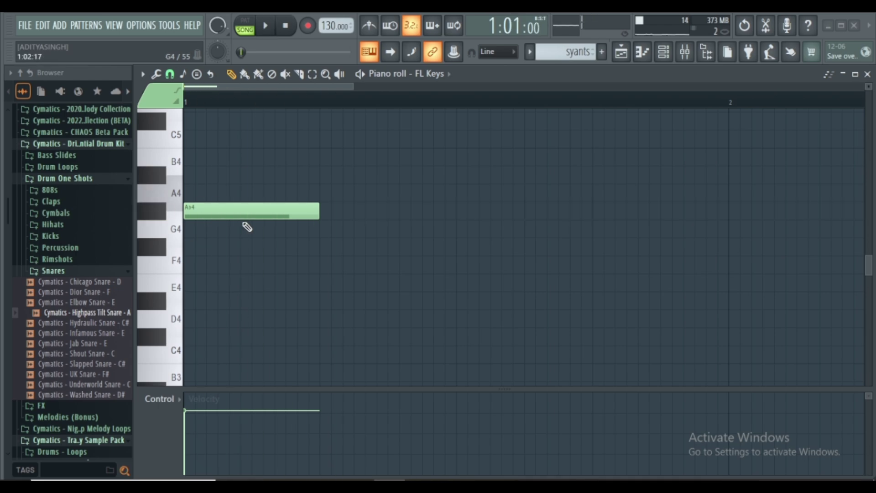
click(244, 26)
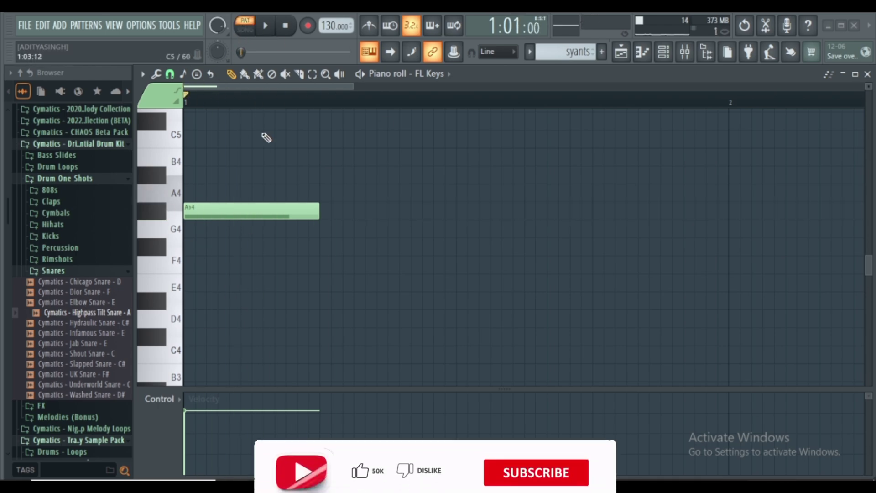
key(space)
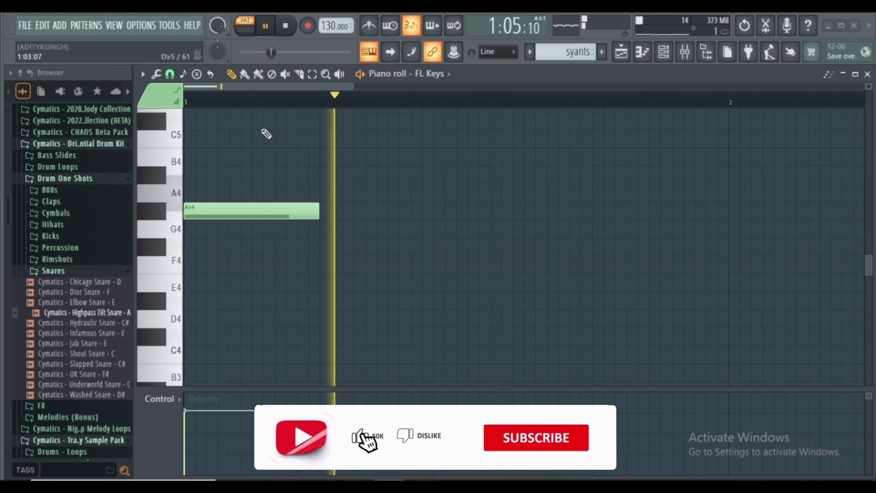
key(space)
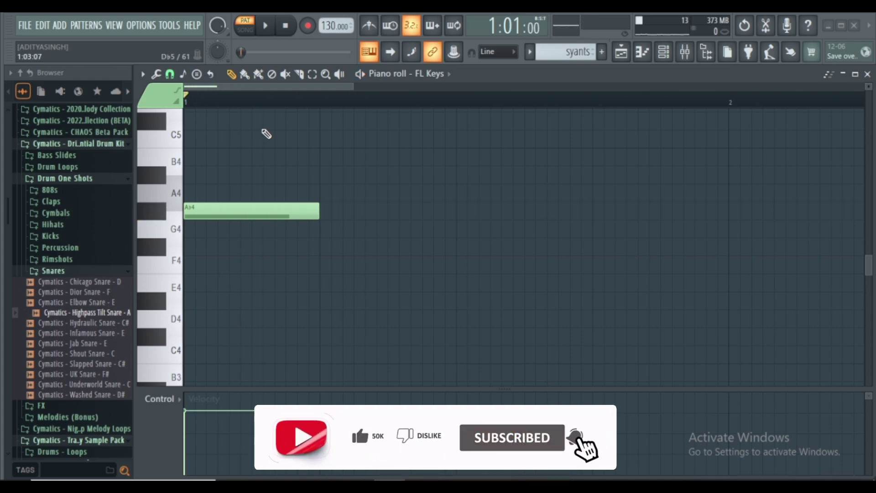
- Lengthen the A♭4 note to fill all of bar 1 and play it back
scroll(336, 141, up, 4)
scroll(337, 141, down, 3)
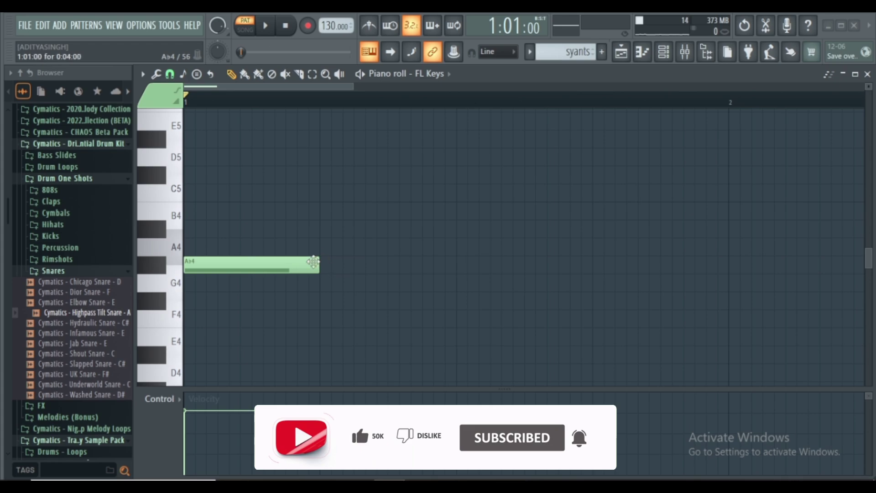
drag(319, 267, 729, 275)
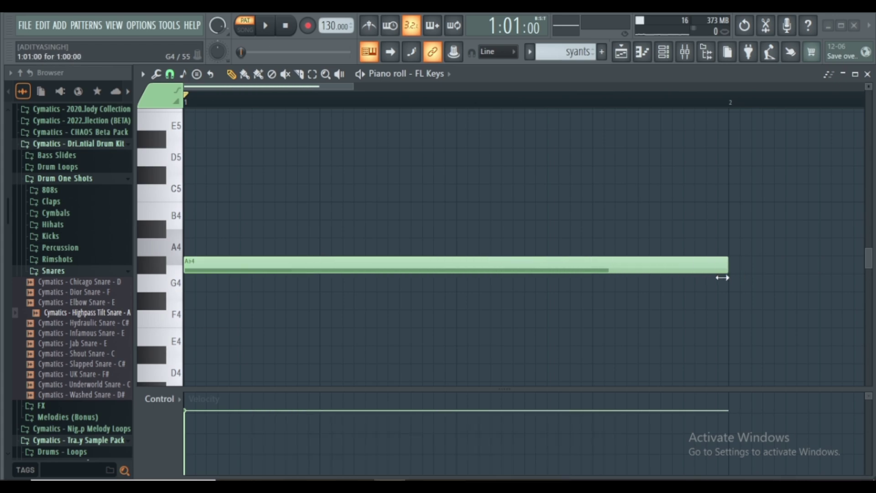
key(space)
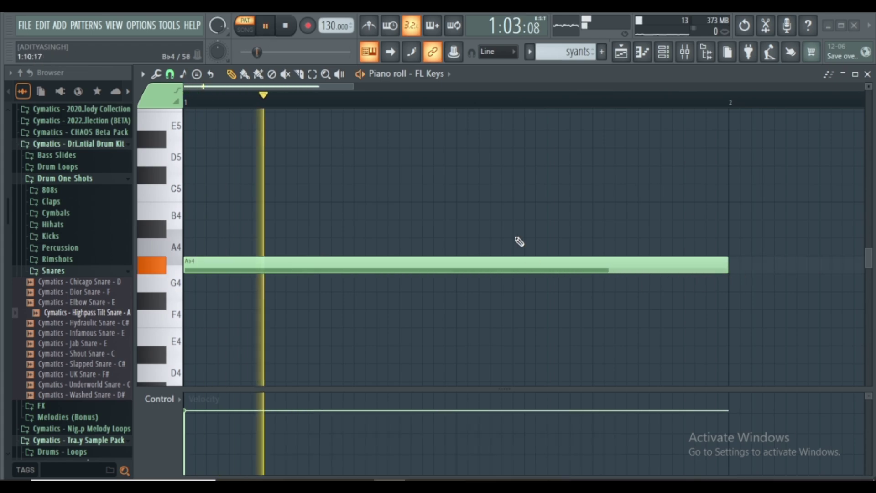
key(space)
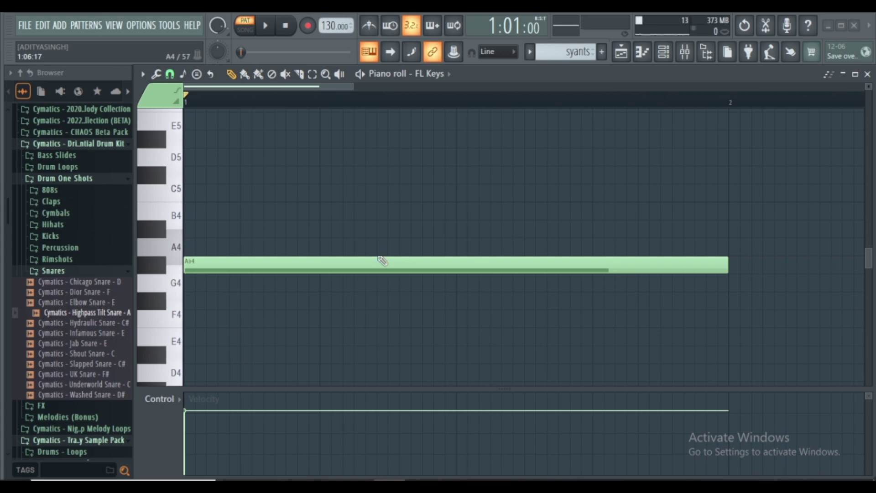
- Add one-bar C5 and E♭5 notes above the A♭4 note in bar 1 and play back the chord
click(197, 193)
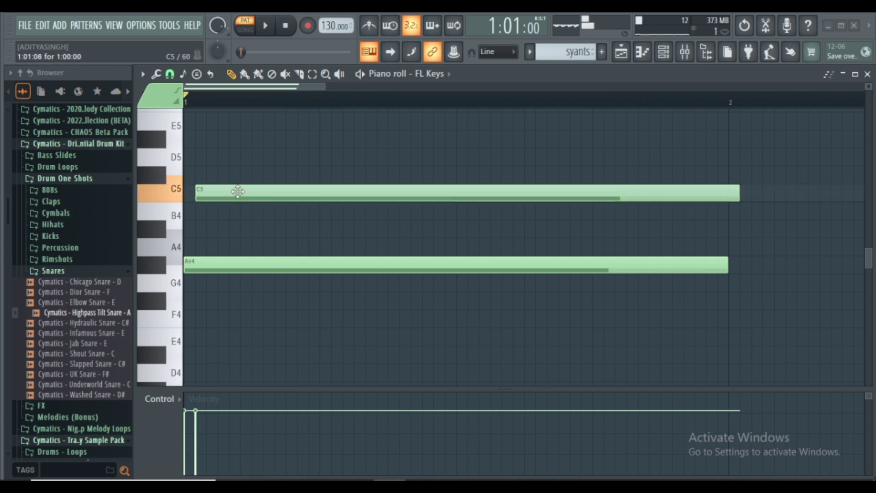
scroll(218, 208, up, 3)
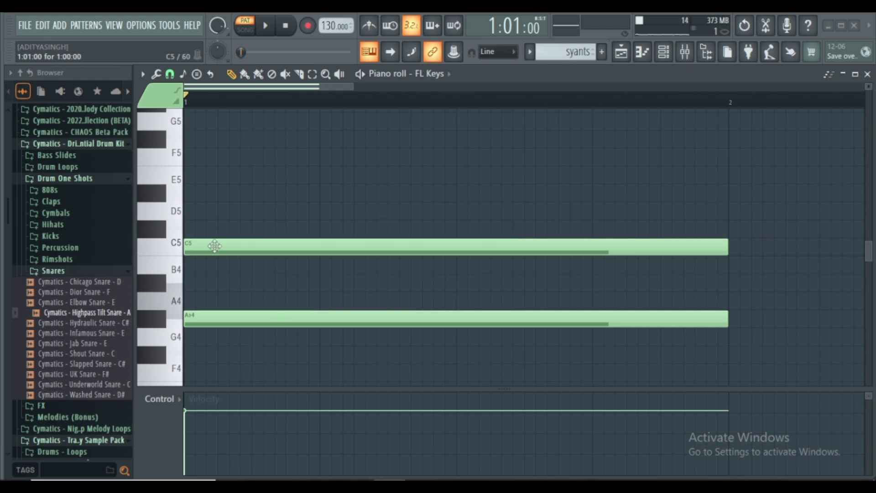
click(194, 195)
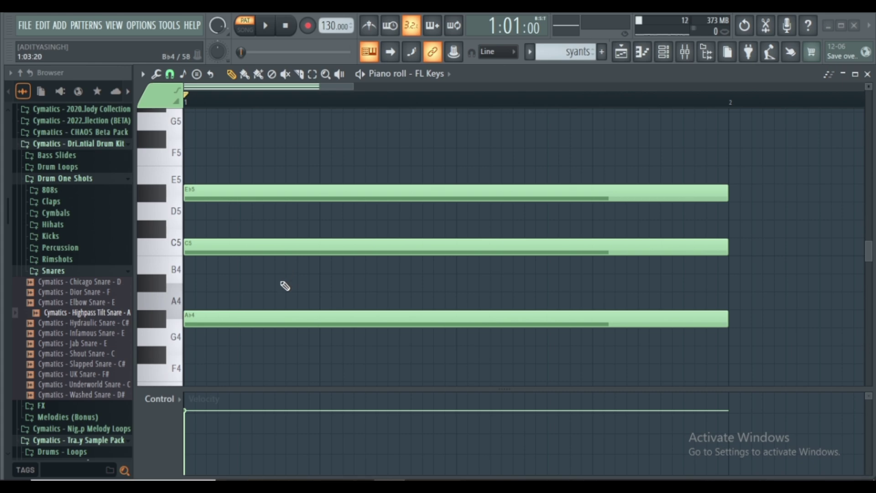
key(space)
scroll(297, 112, down, 3)
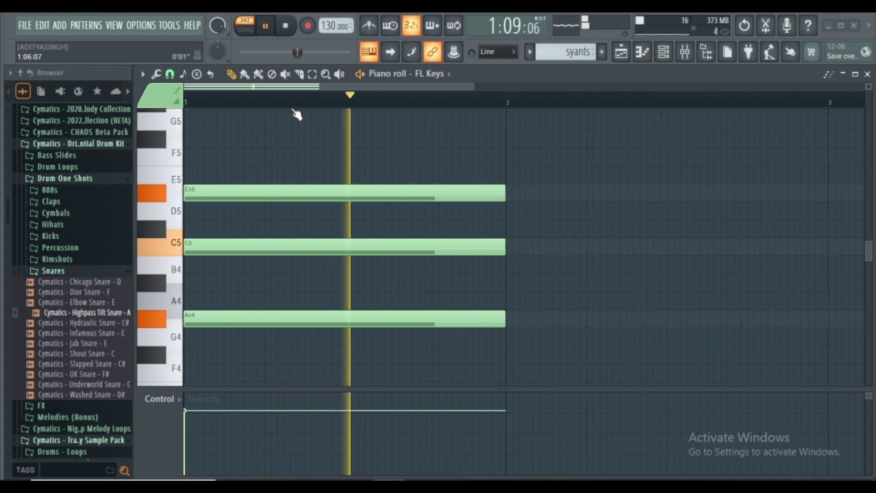
key(space)
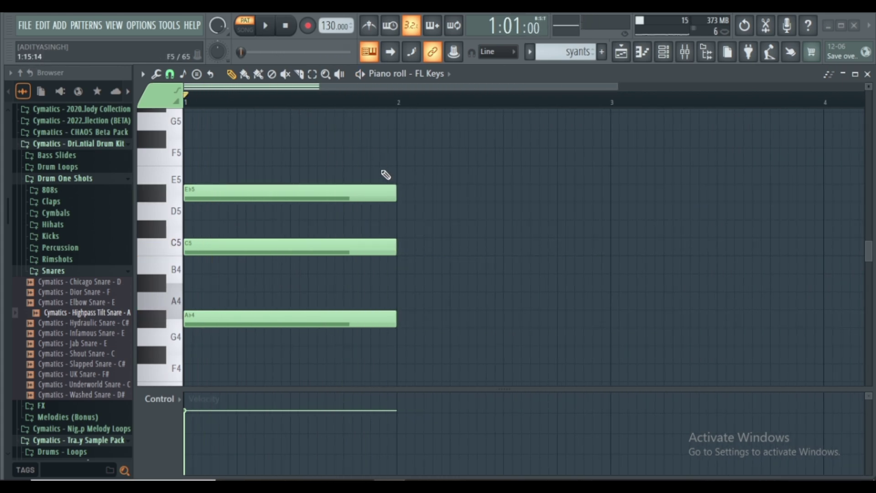
- Build a second chord in bar 2 from one-bar F5, D♭5 and B♭4 notes, playing back the pattern after each addition
click(399, 161)
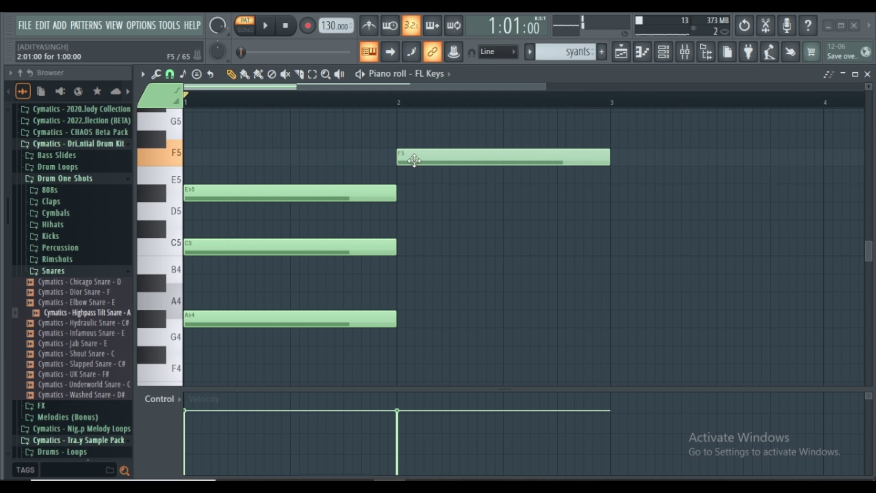
key(space)
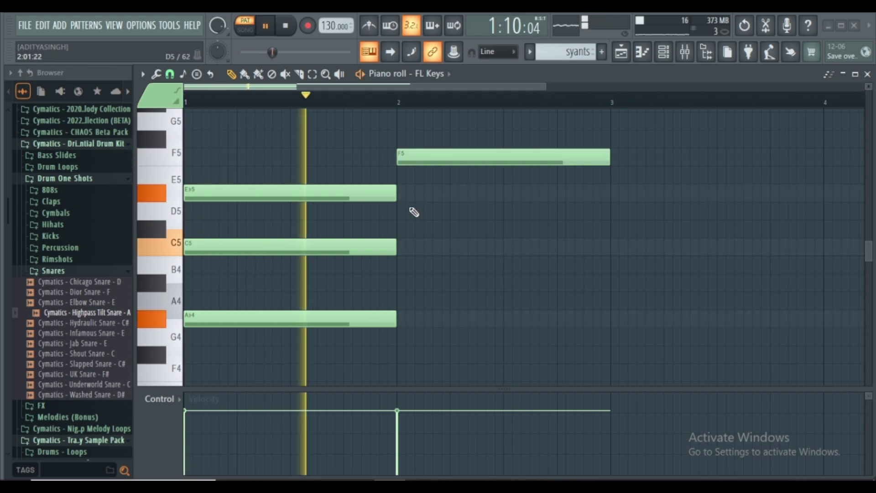
key(space)
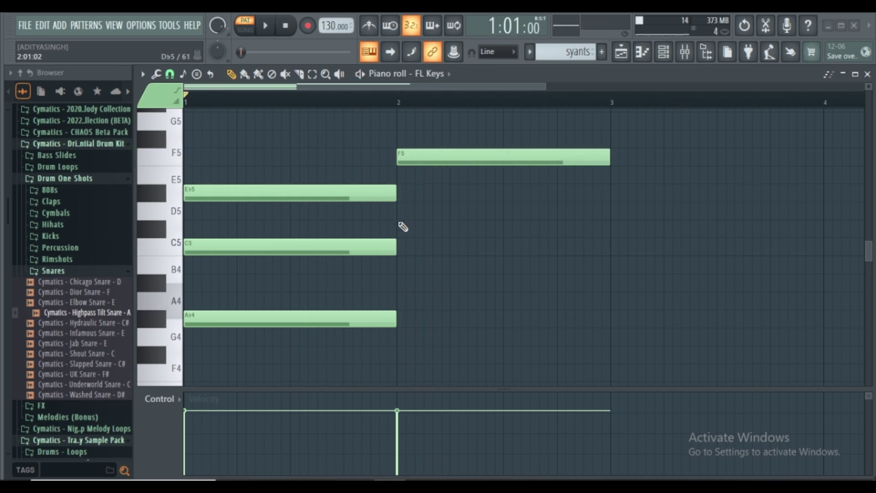
click(401, 226)
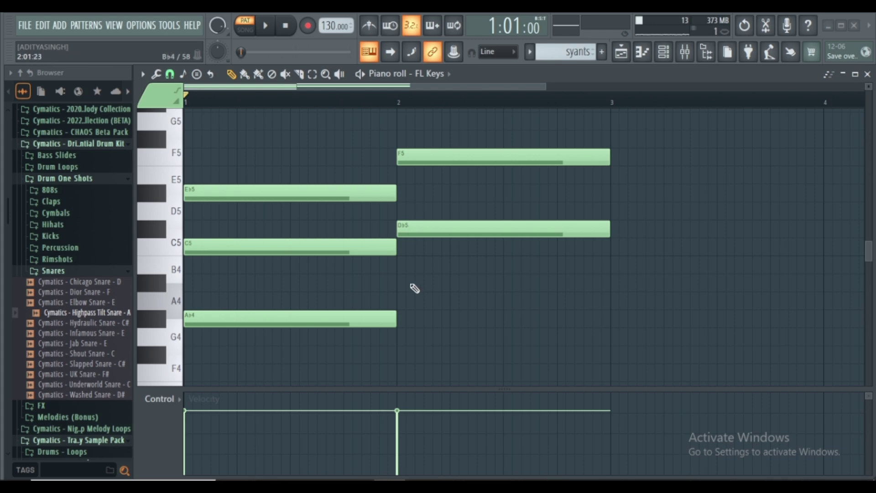
key(space)
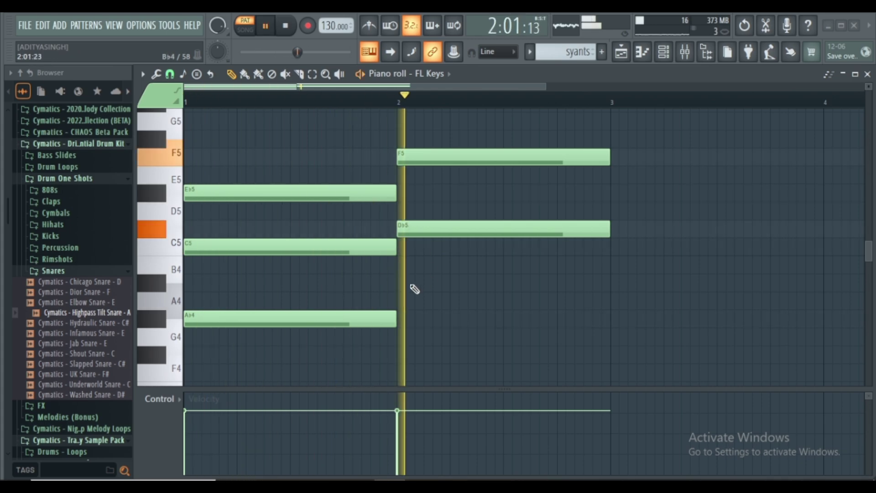
key(space)
click(401, 282)
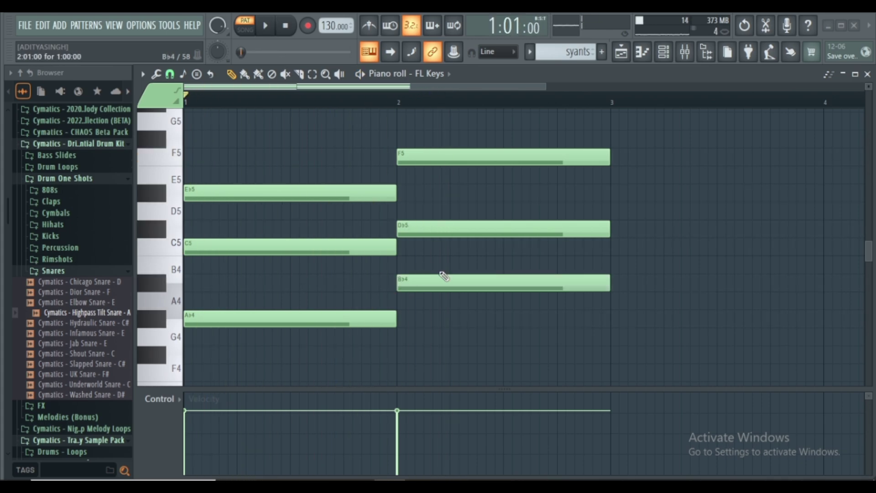
key(space)
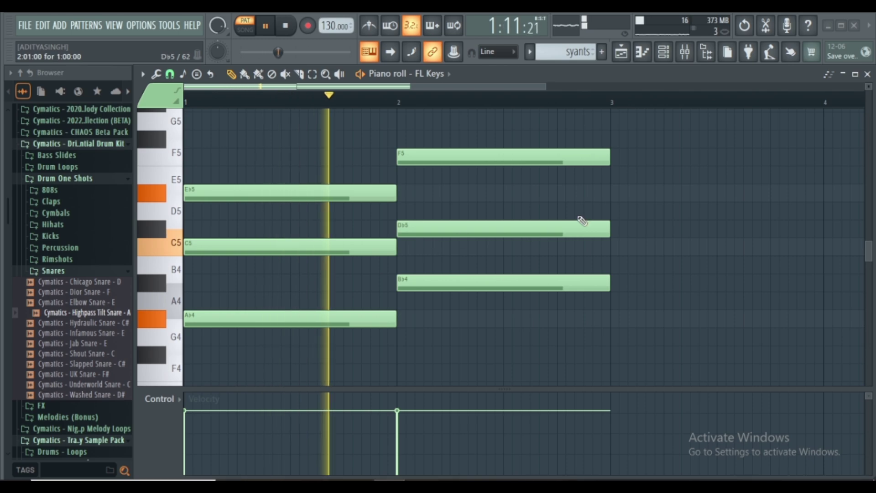
scroll(528, 113, down, 3)
key(space)
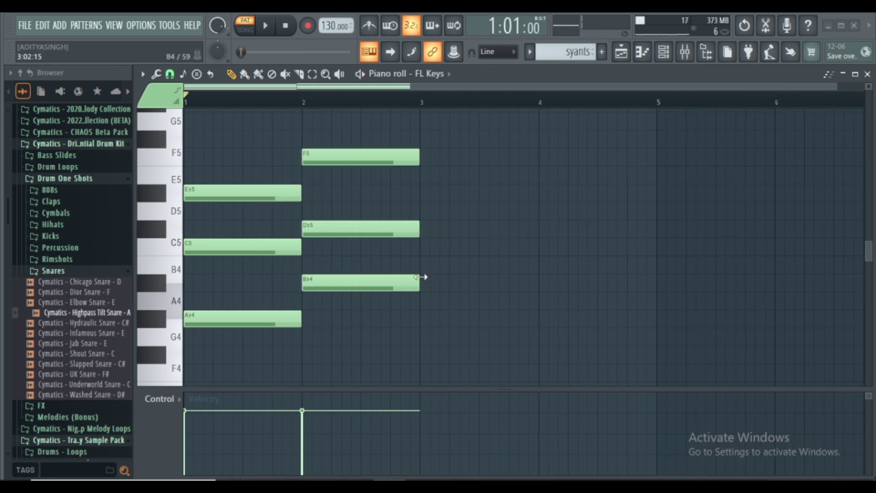
- Copy the bar 2 chord into bar 3 two semitones lower, as E♭5, B4 and A♭4
drag(368, 288, 484, 202)
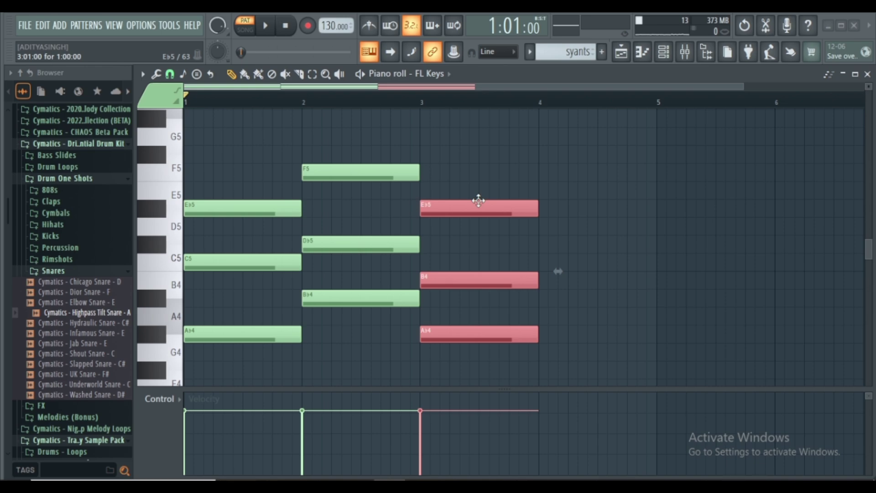
- Play back the three-chord progression across bars 1 to 3
mouse_move(468, 198)
mouse_down()
mouse_move(468, 190)
mouse_move(468, 210)
mouse_up()
key(space)
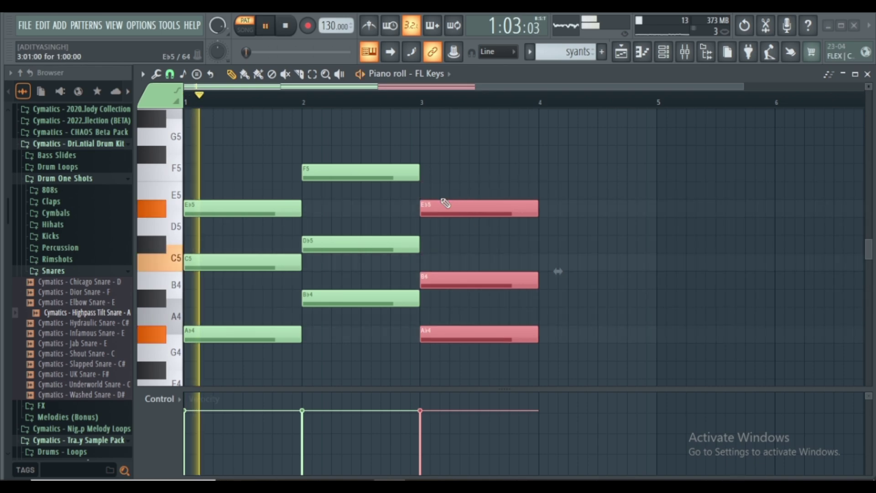
scroll(407, 105, down, 1)
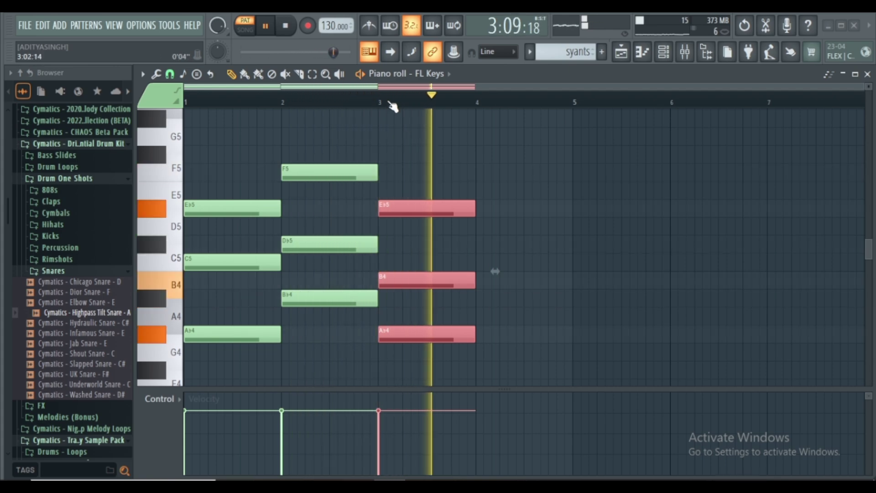
key(space)
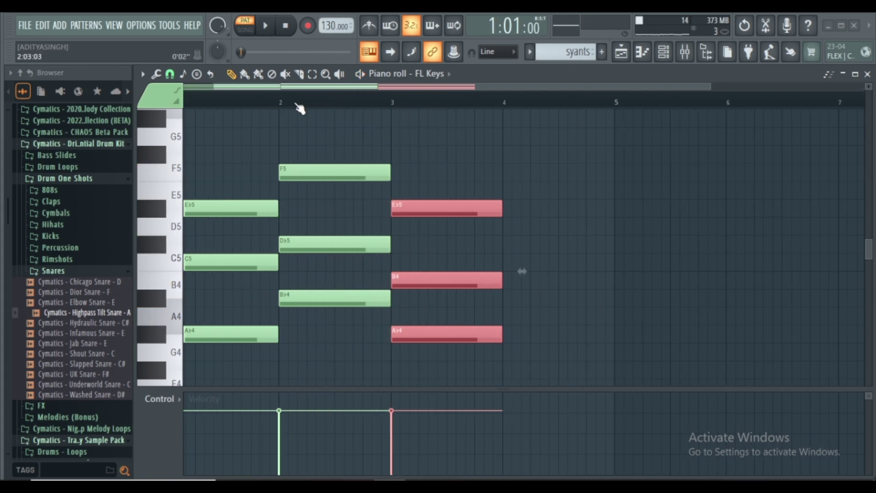
scroll(303, 106, up, 4)
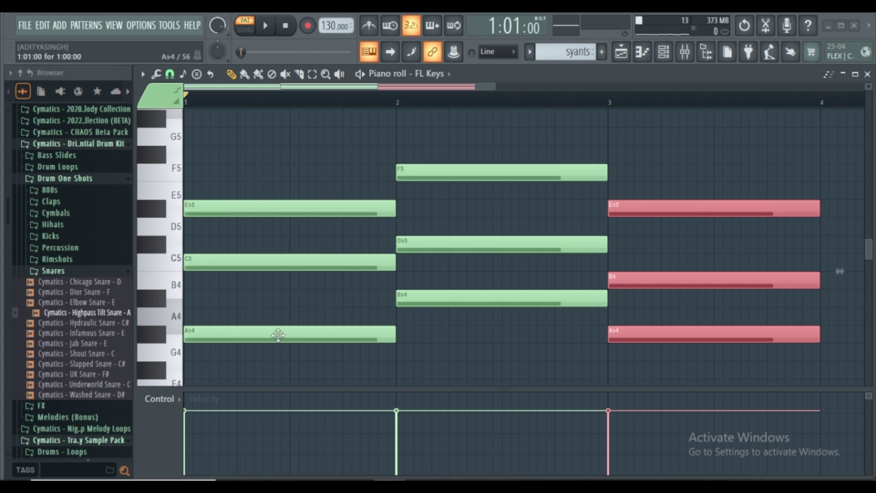
- Copy the bar 1 chord (E♭5, C5, A♭4) into bar 4, aligned to the start of the bar
drag(275, 353, 856, 178)
scroll(505, 112, down, 4)
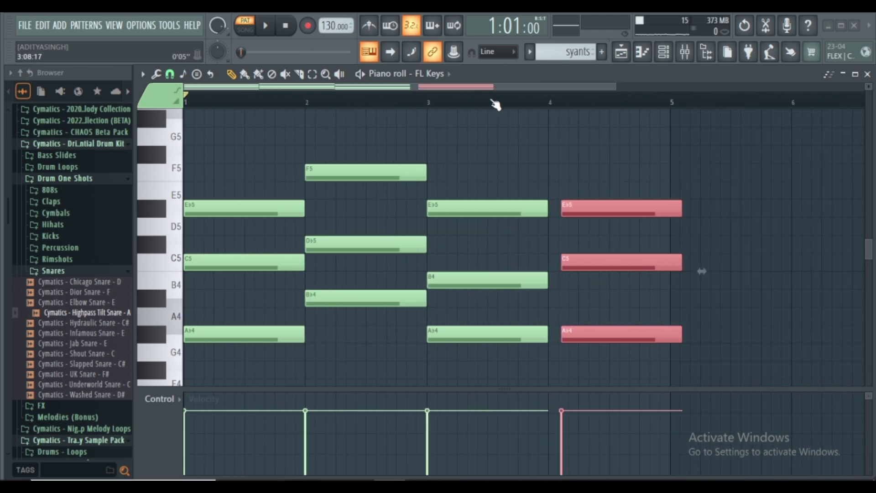
drag(564, 205, 552, 207)
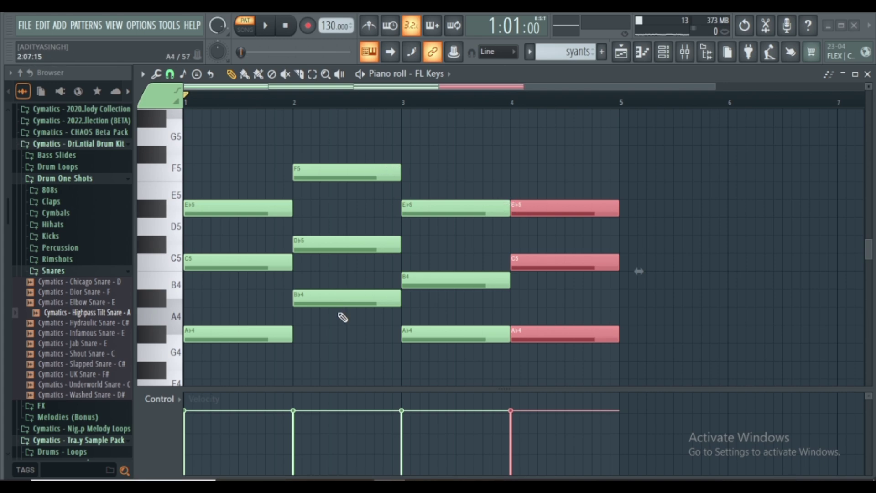
- Shorten the bar 2 chord to half a bar and delete the E♭5, B4 and A♭4 notes in bar 3
drag(338, 322, 342, 180)
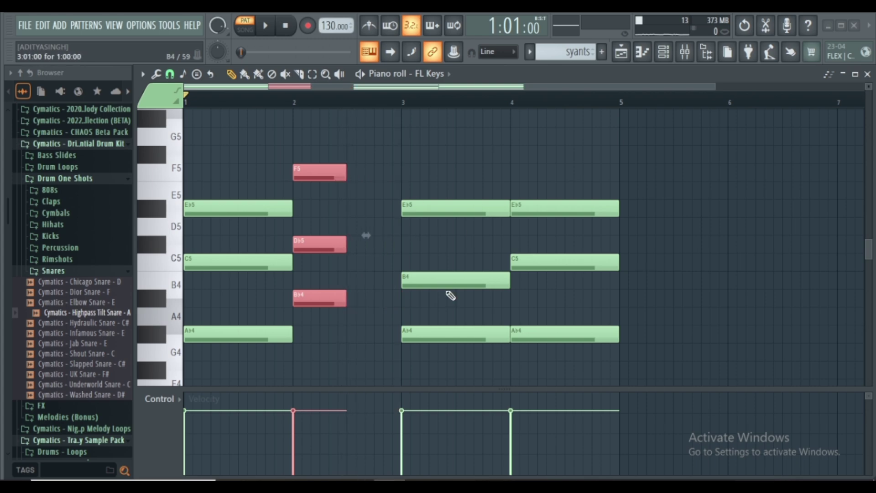
drag(444, 282, 414, 283)
right_click(426, 285)
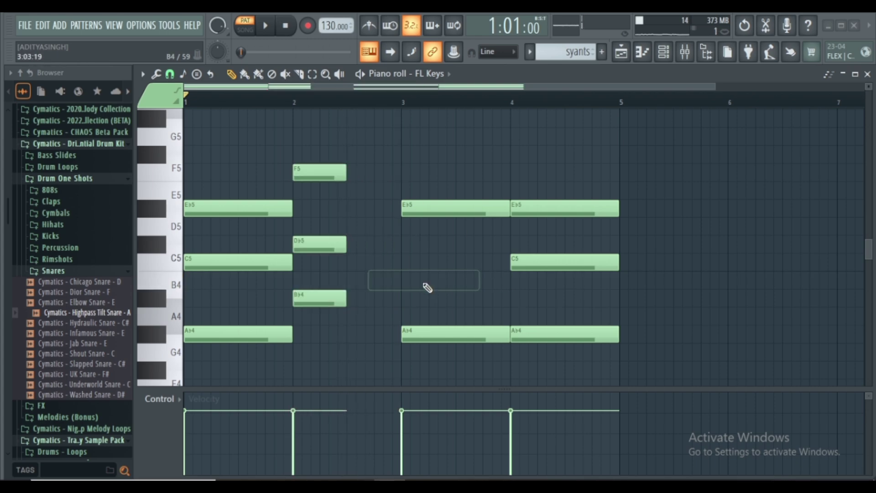
right_click(452, 335)
right_click(444, 215)
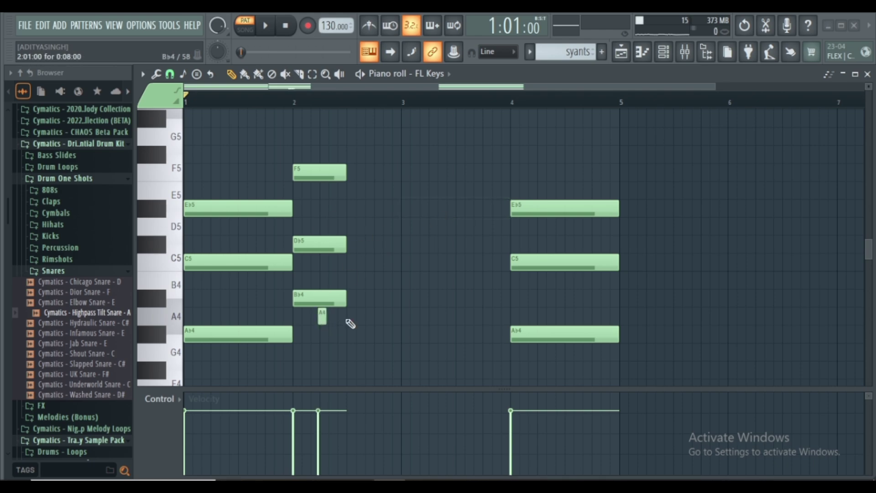
- Copy the half-bar chord into the second half of bar 2, two semitones lower as E♭5, B4 and A♭4, and play it back
drag(314, 327, 377, 225)
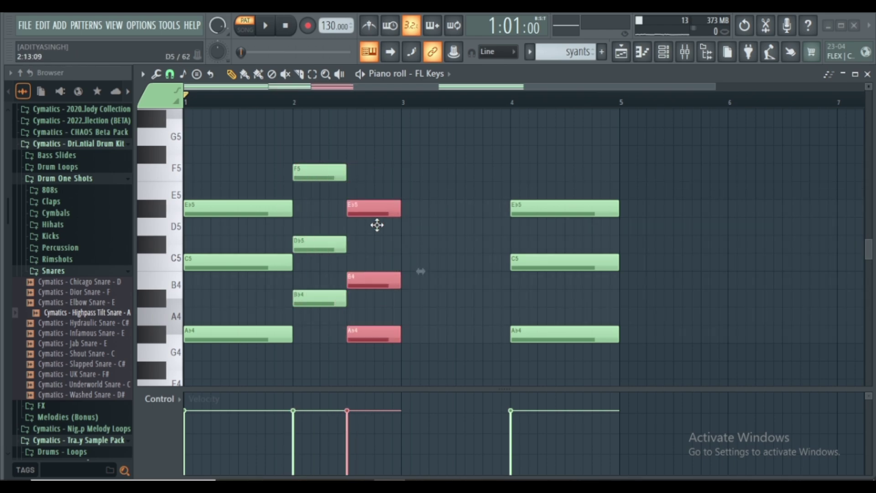
key(space)
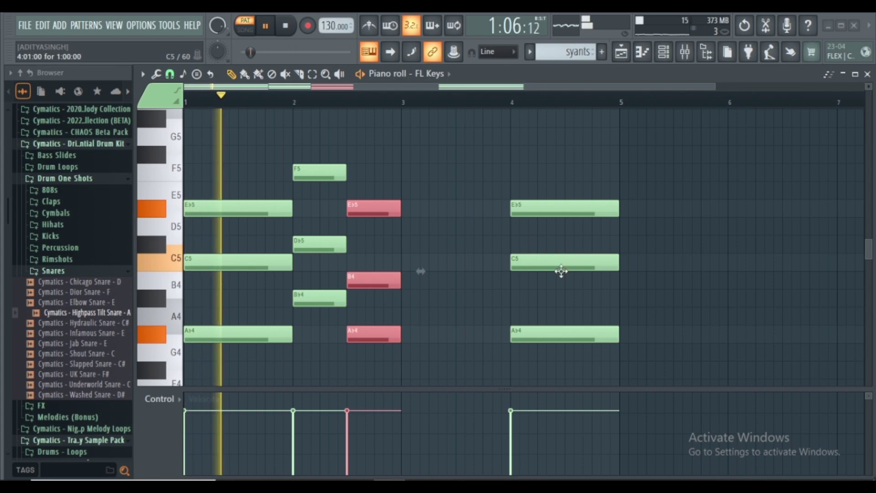
drag(568, 263, 561, 268)
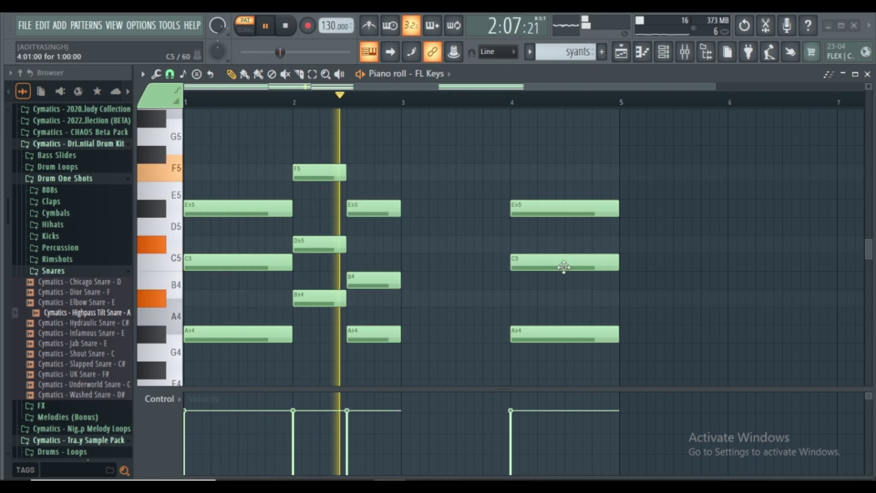
key(space)
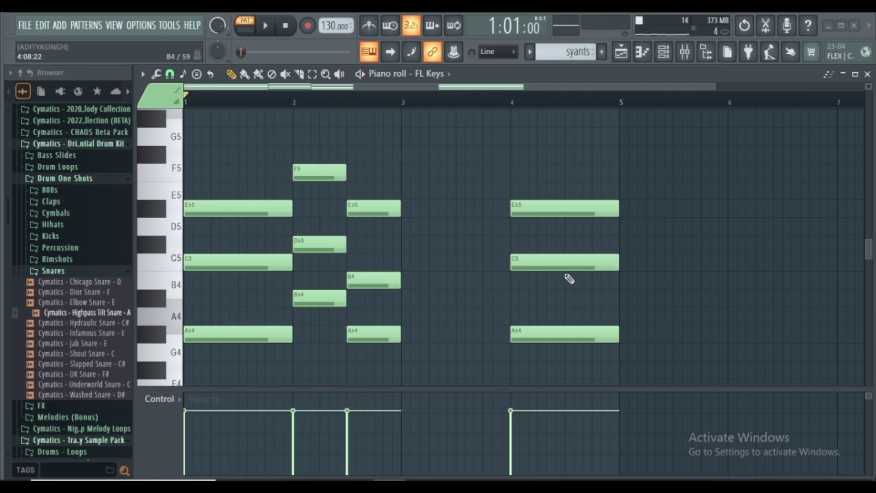
- Copy the bar 4 chord into bar 3, delete the bar 4 notes and play back the pattern
drag(553, 343, 443, 218)
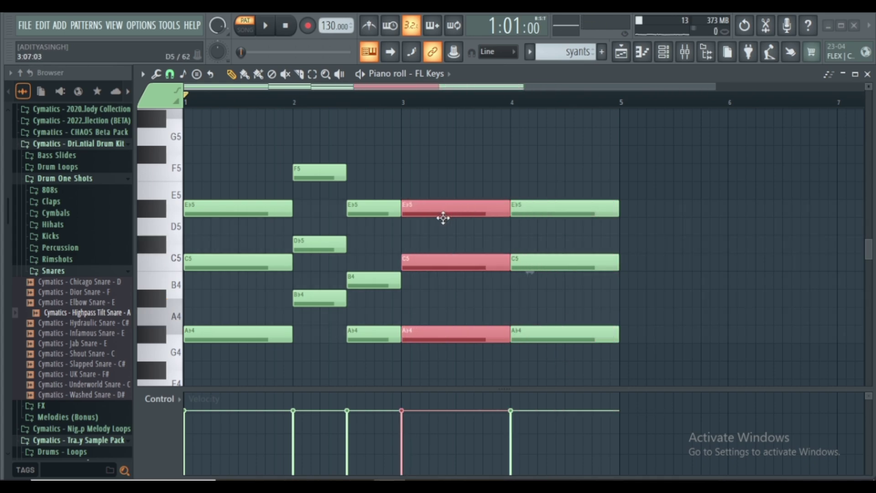
right_click(539, 206)
right_click(541, 263)
right_click(542, 335)
key(space)
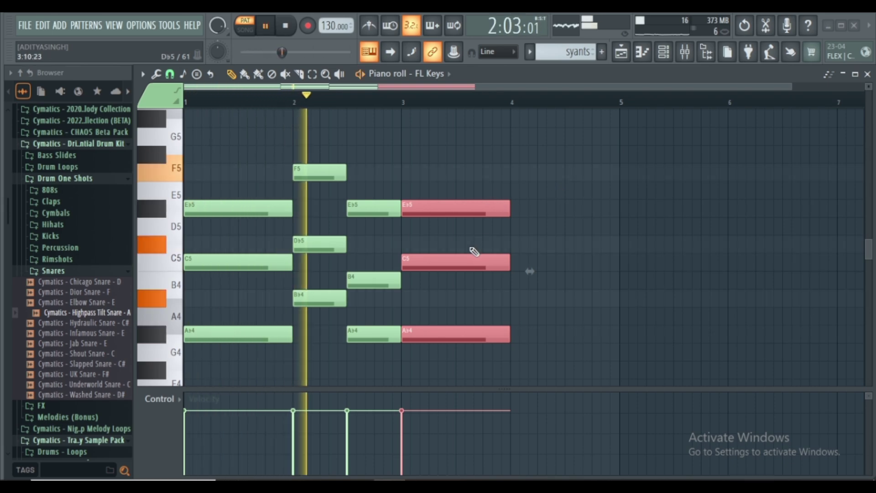
key(space)
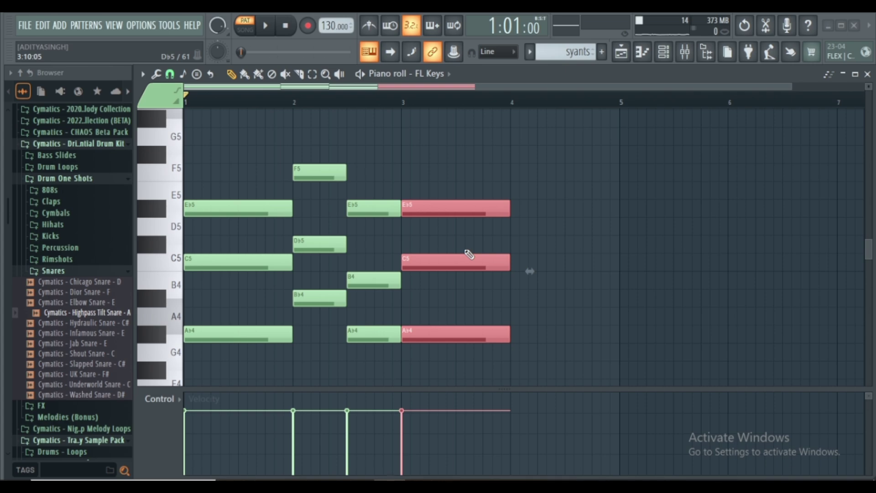
- Transpose the bar 3 chord down two semitones to D♭5, B♭4 and G♭4 and play back the pattern
drag(434, 212, 434, 245)
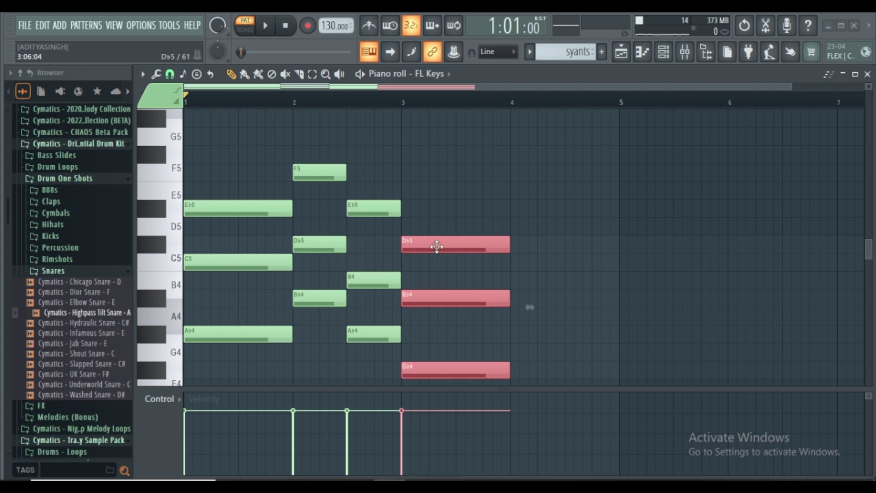
key(space)
scroll(387, 109, down, 1)
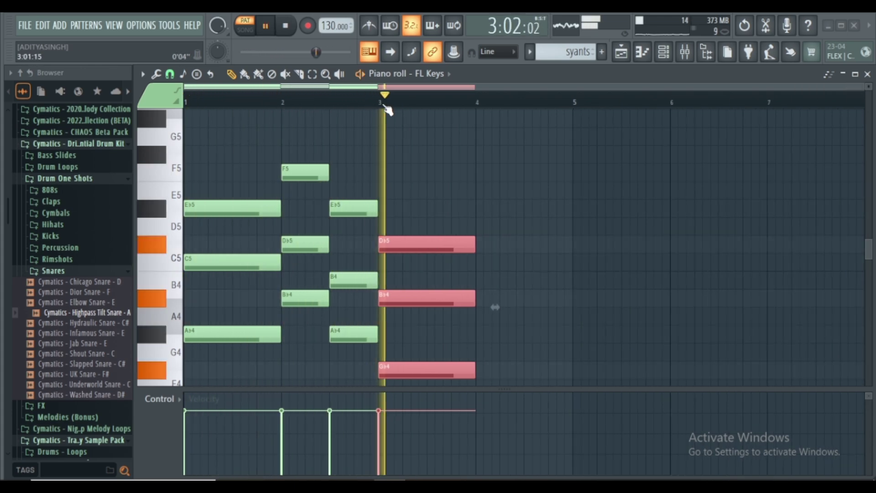
key(space)
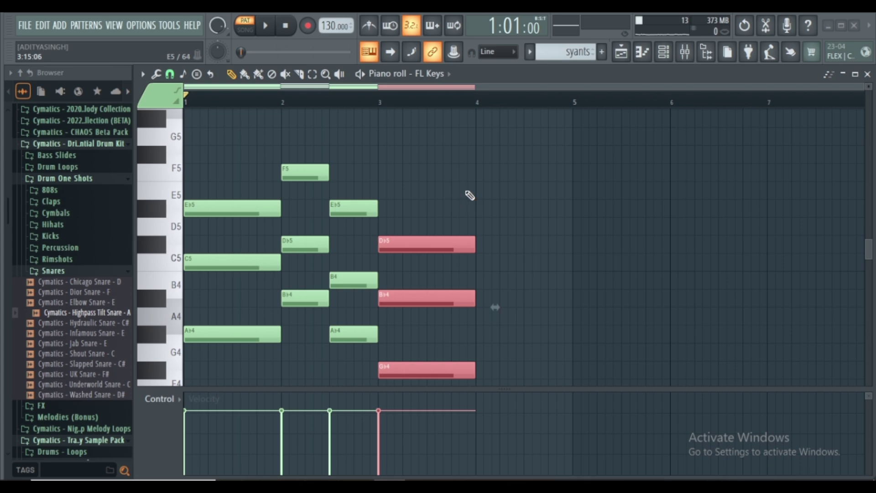
scroll(483, 286, down, 2)
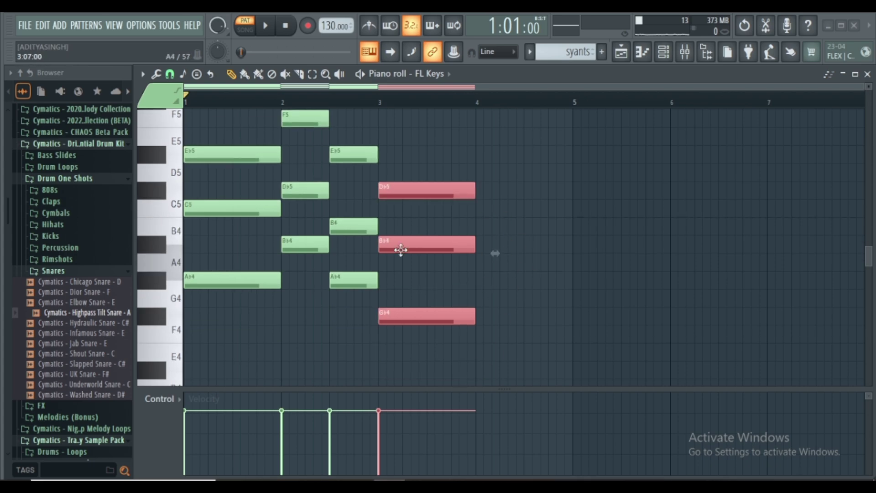
- Switch to song mode, close the piano roll and listen to the Pal Pal track from several positions, including bars 11 and 14
click(247, 27)
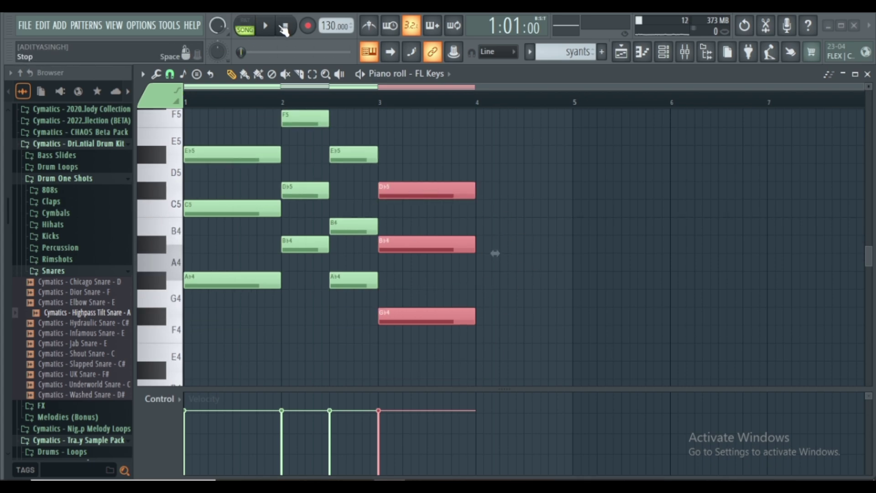
click(869, 73)
key(space)
click(375, 99)
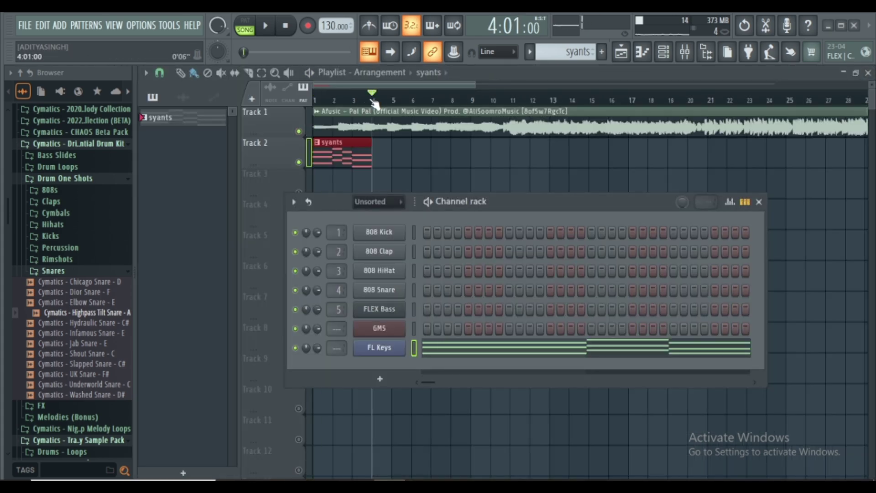
click(432, 99)
click(512, 99)
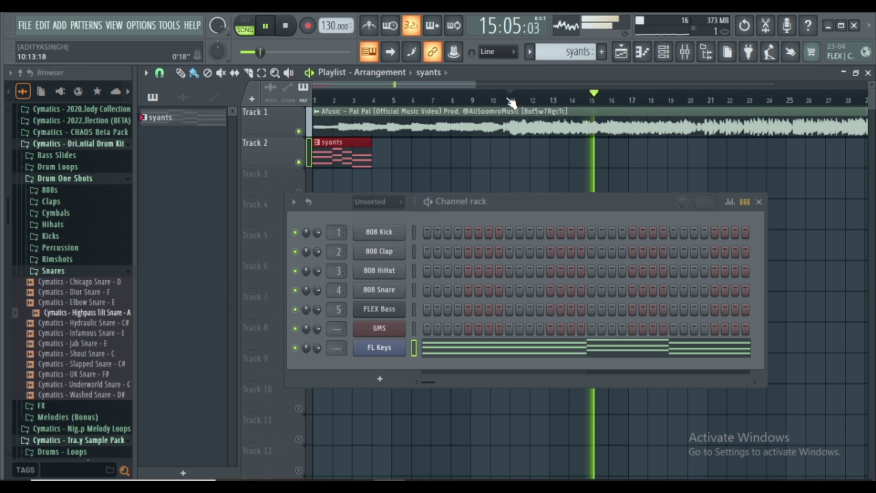
key(space)
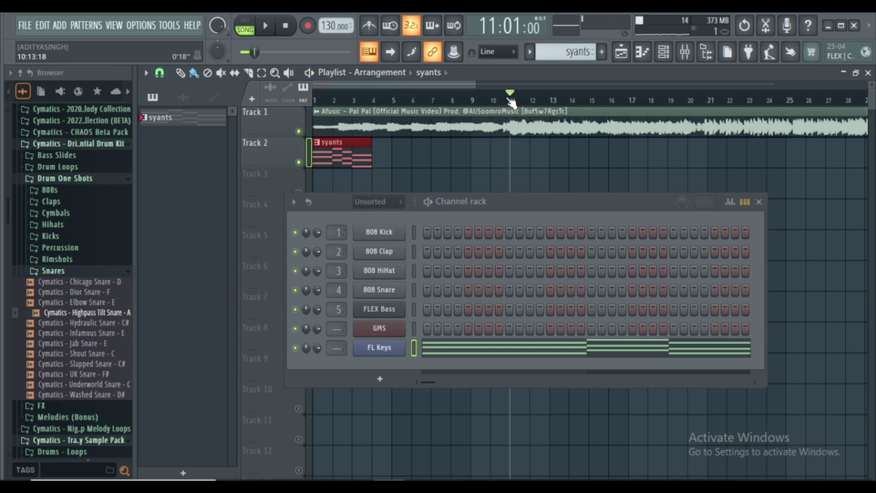
click(573, 108)
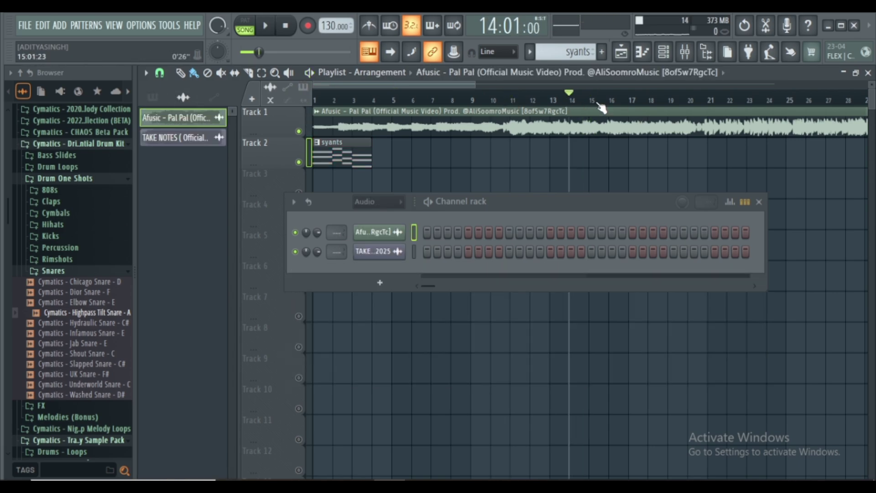
key(space)
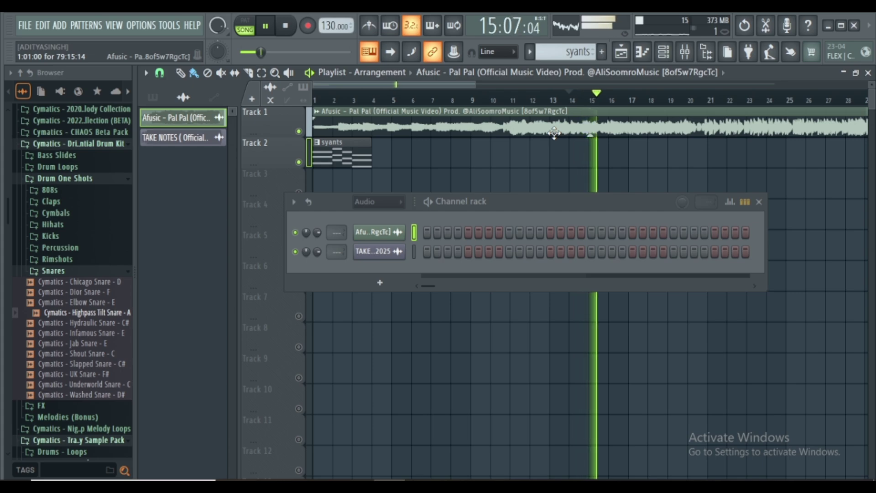
key(space)
key(space)
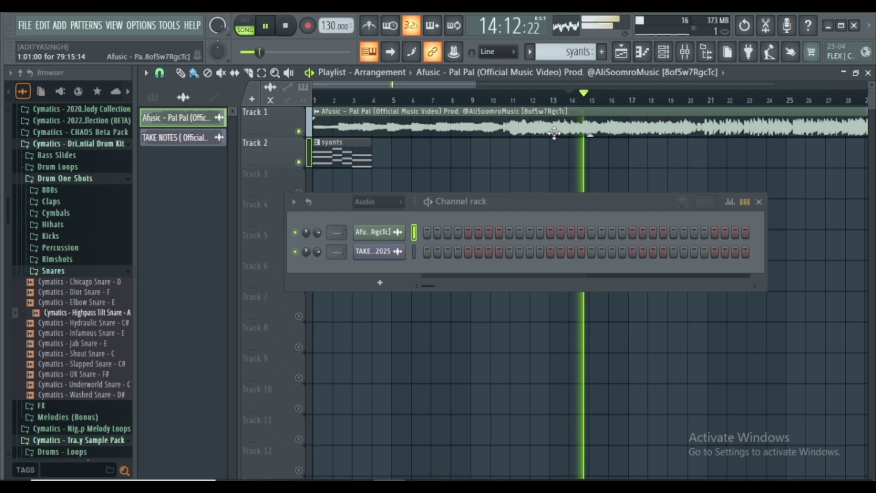
key(space)
- Return to pattern mode, show all channels in the channel rack and reopen the FL Keys piano roll
click(245, 25)
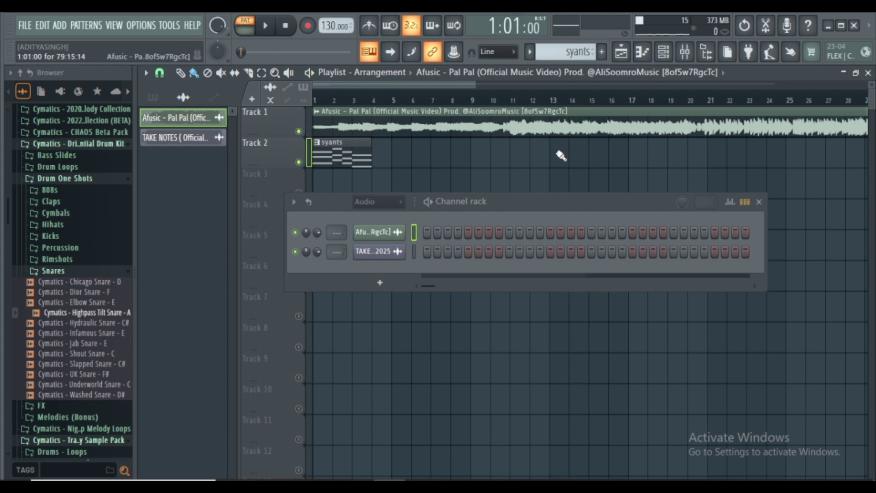
click(363, 201)
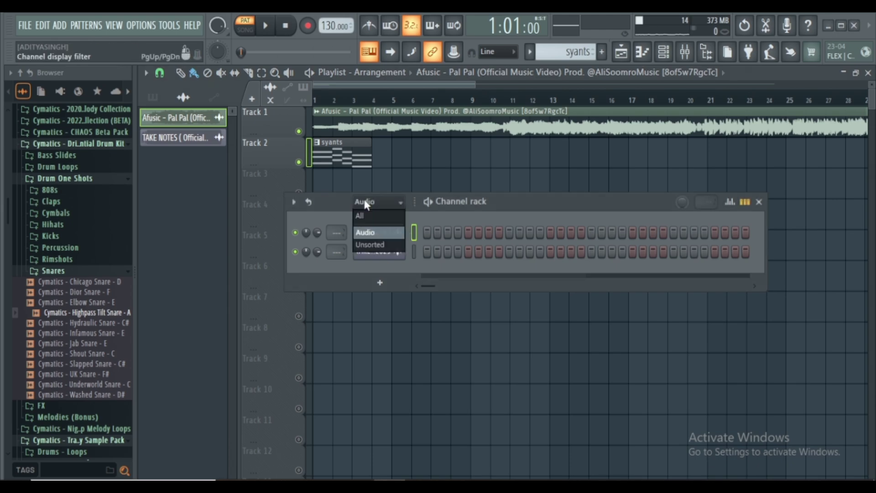
click(362, 216)
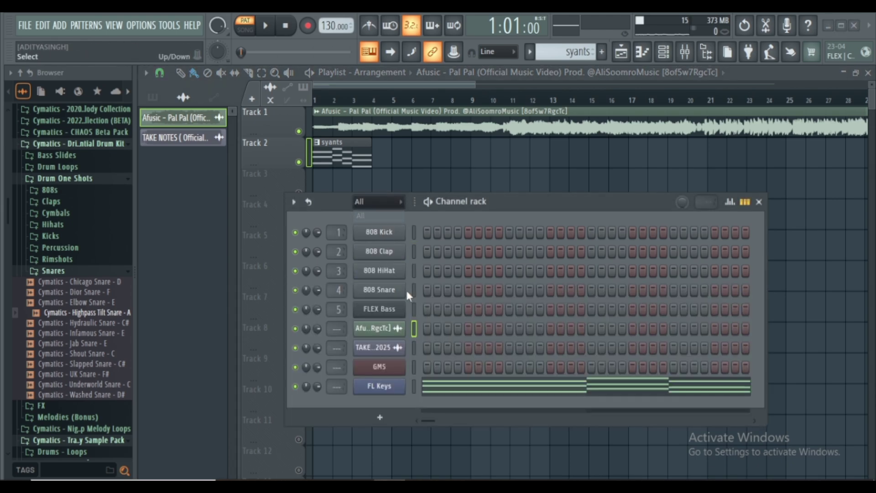
right_click(383, 392)
click(426, 297)
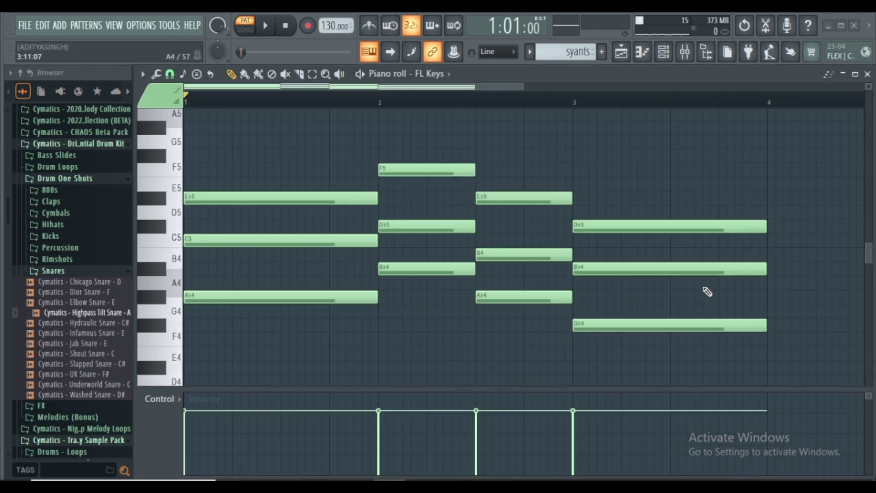
- Duplicate the bar 3 chord into the first half of bar 4 as half-bar D♭5, B♭4 and G♭4 notes and play it back
scroll(629, 91, down, 4)
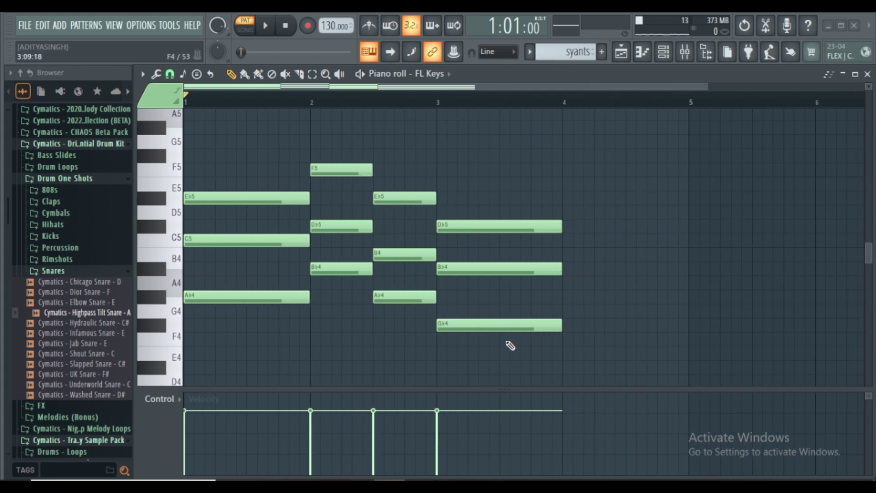
drag(510, 345, 503, 227)
key(ctrl+b)
key(space)
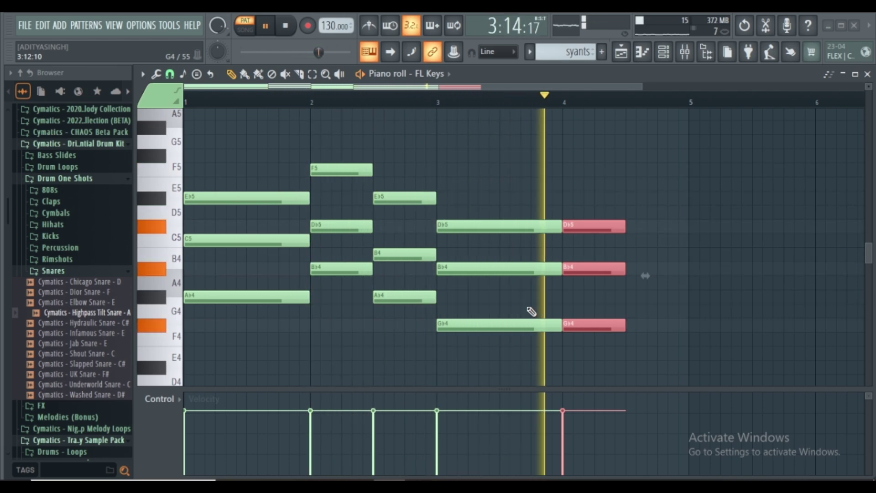
key(space)
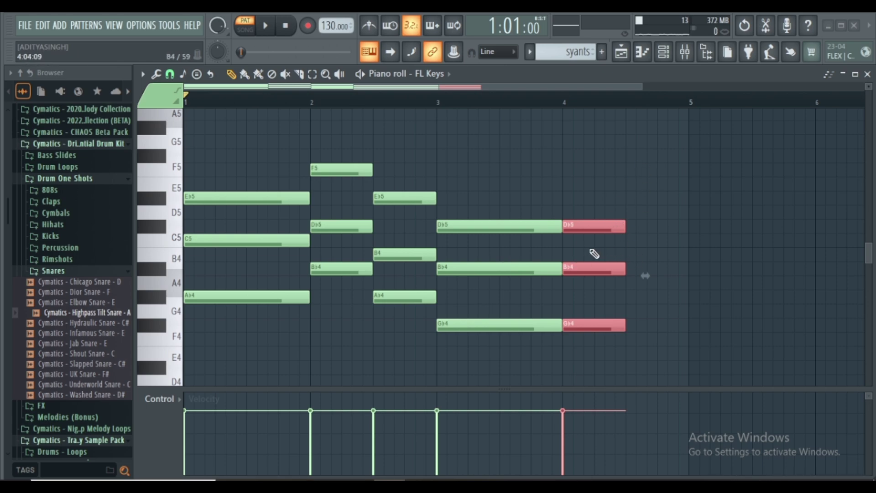
- Add half-bar B♭4 and D5 notes in the second half of bar 4 and play back the pattern
click(638, 273)
click(648, 270)
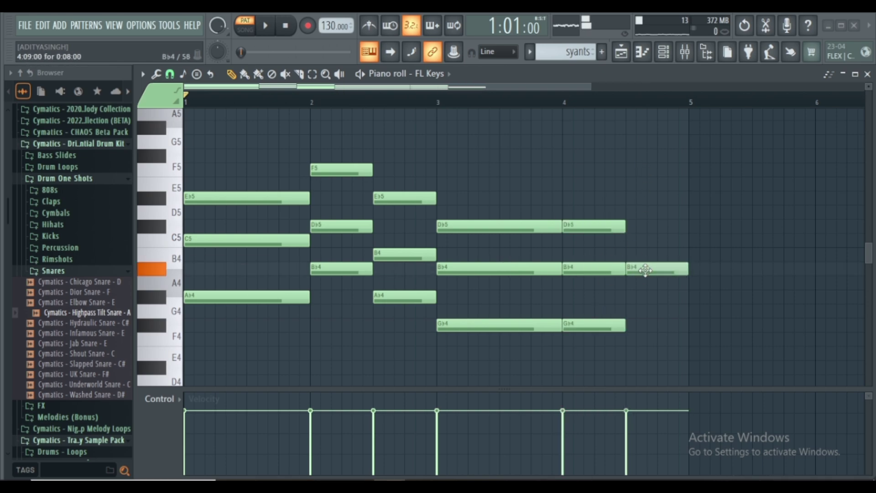
click(639, 211)
drag(651, 206, 651, 215)
key(space)
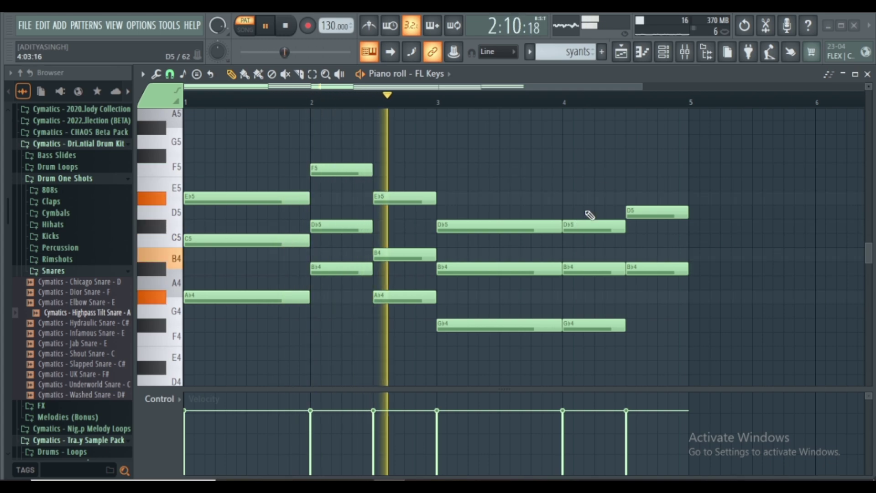
- Try E5 above the D5 in the second half of bar 4, replace it with F5, and play back the pattern
click(632, 184)
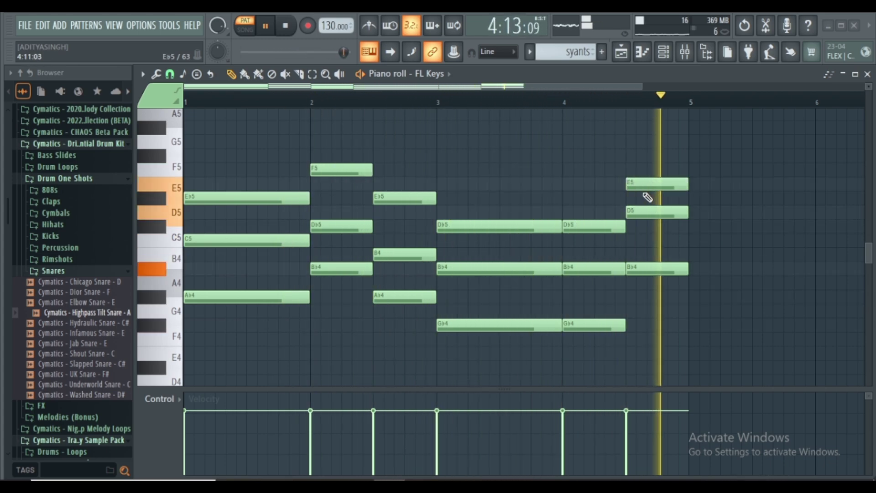
key(space)
right_click(641, 181)
click(644, 171)
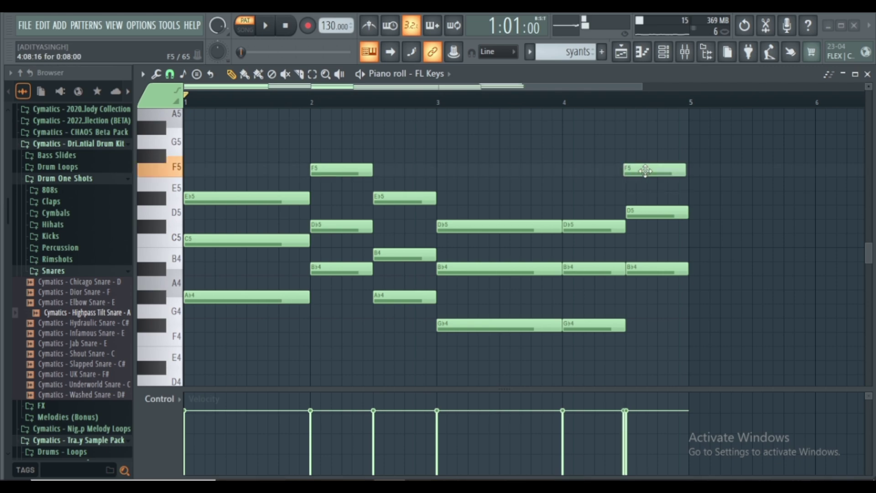
key(space)
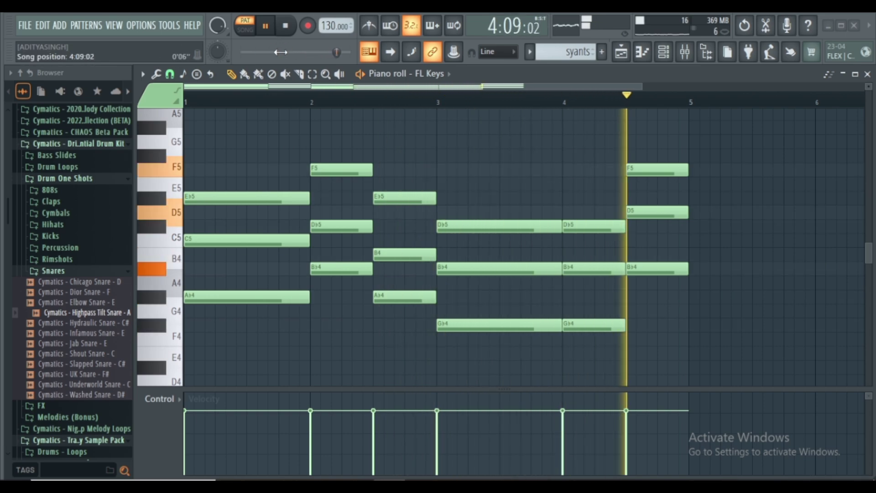
key(space)
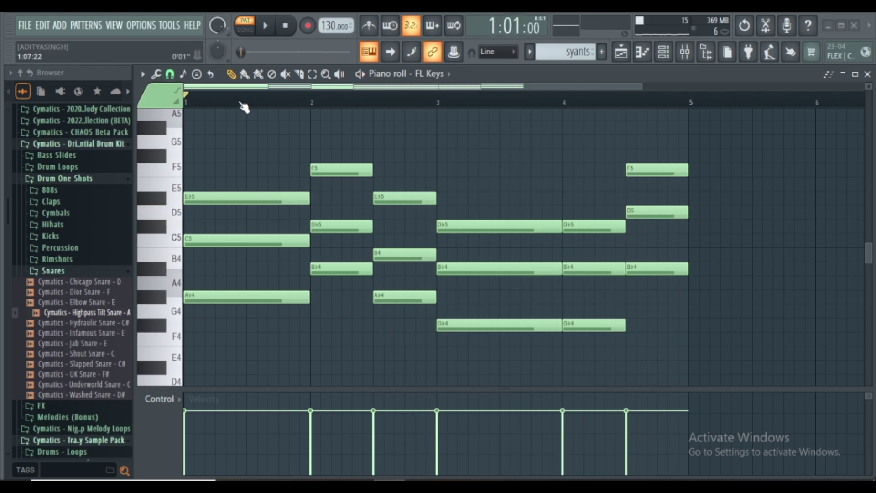
- Close the piano roll, switch to song mode and listen to the Pal Pal track with the syants pattern
click(868, 74)
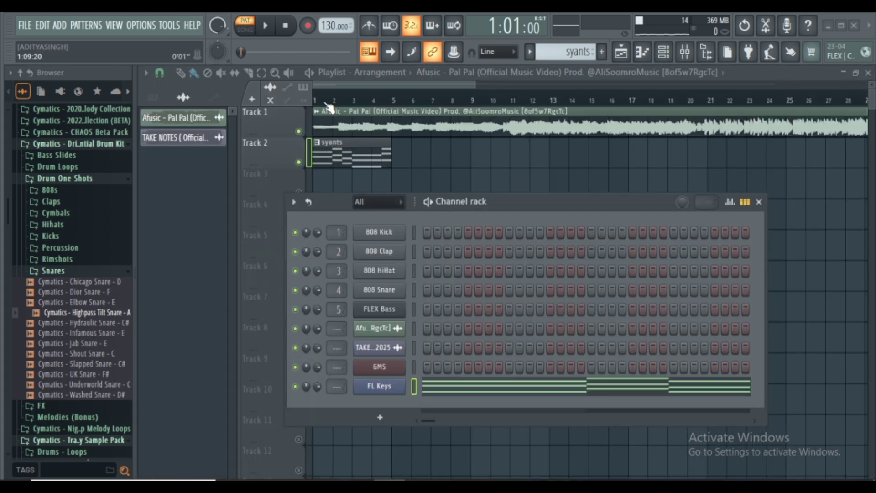
click(246, 35)
key(space)
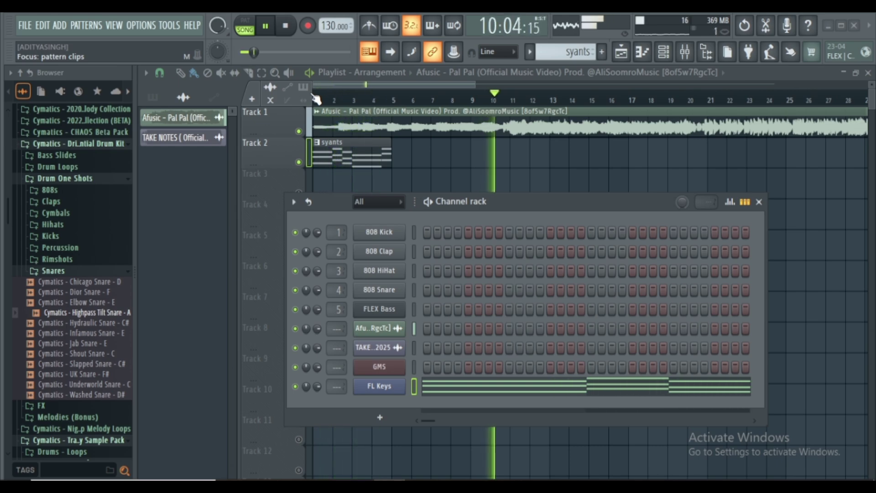
key(space)
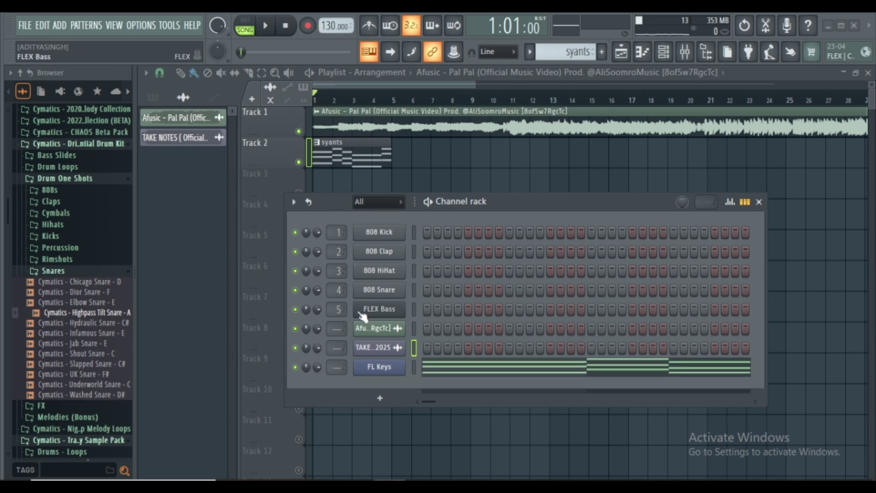
- Replace the FL Keys instrument with GMS, load the Lead 6 program from the Leads & Synths bank, and audition the pattern
right_click(367, 369)
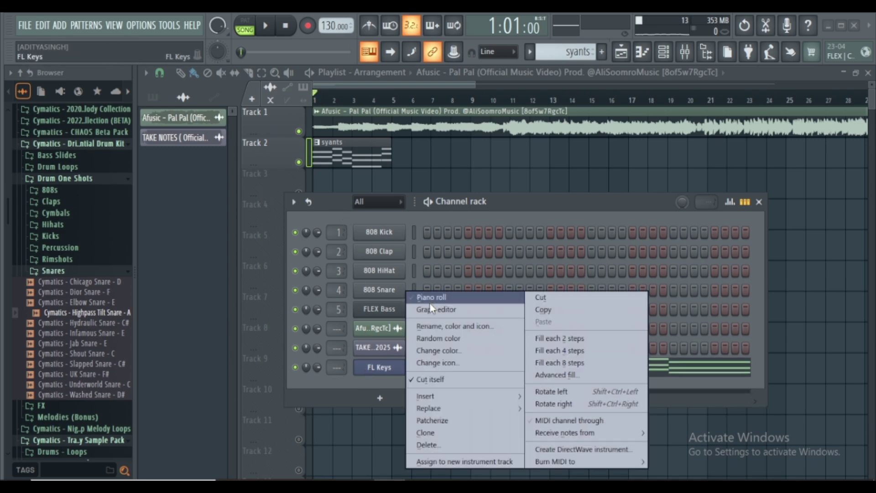
mouse_move(432, 409)
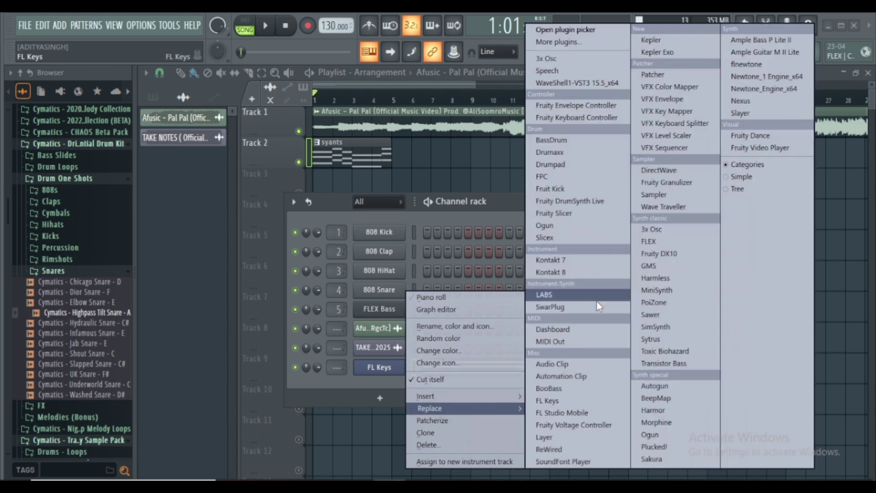
click(648, 266)
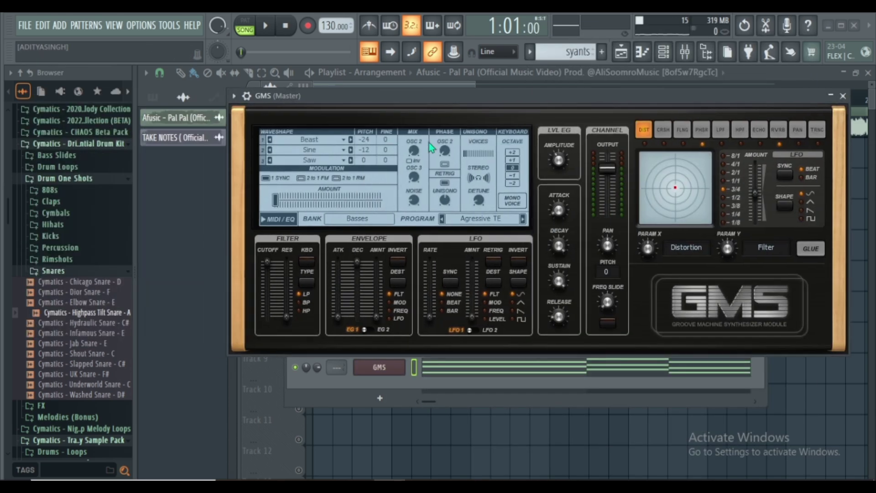
click(471, 219)
double_click(578, 235)
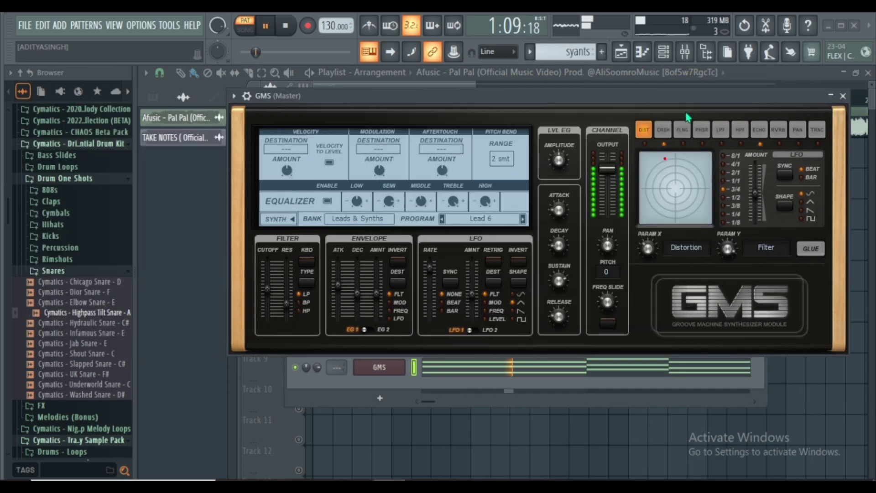
click(843, 95)
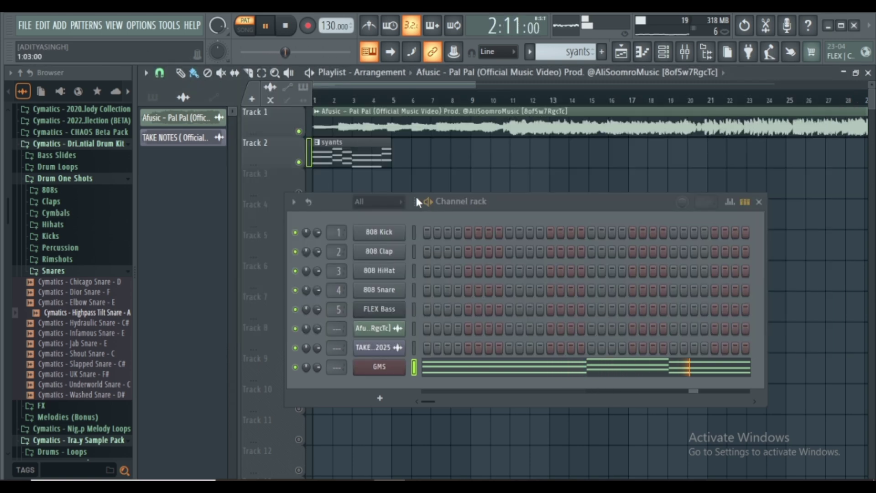
key(space)
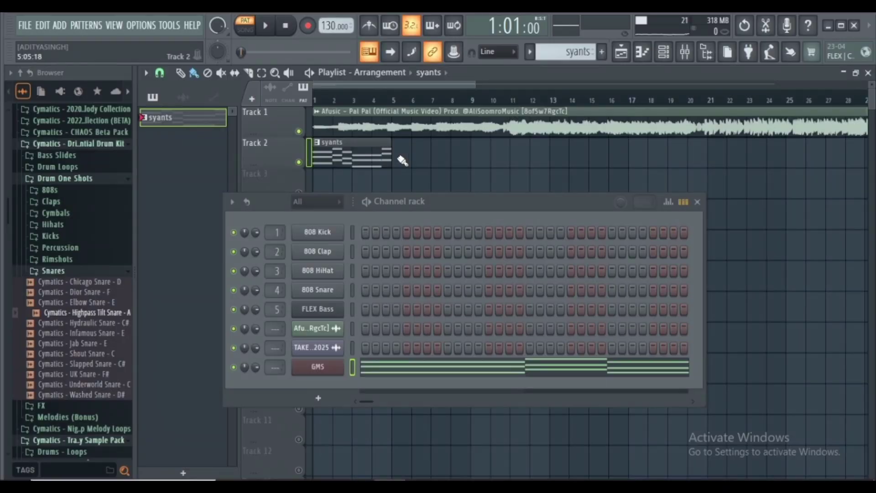
- Repeat the syants pattern back to back on Track 2 from bar 5 through bar 32
drag(403, 161, 604, 161)
click(636, 160)
scroll(487, 159, down, 4)
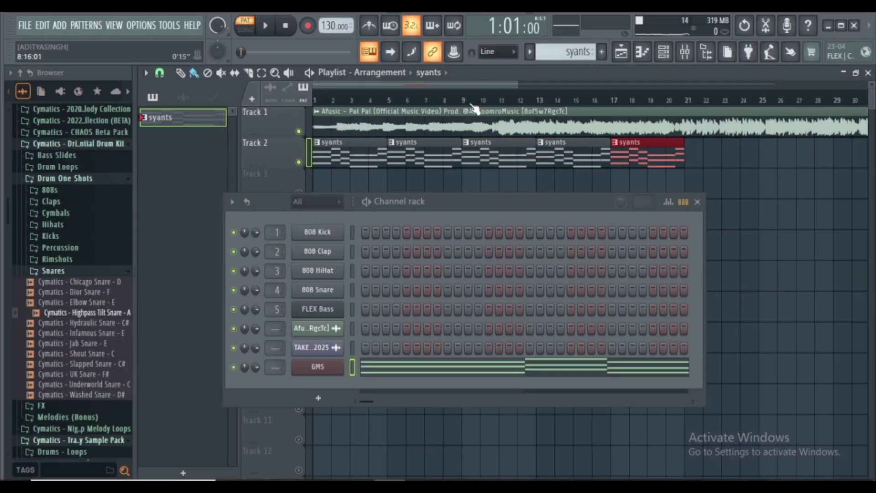
click(494, 163)
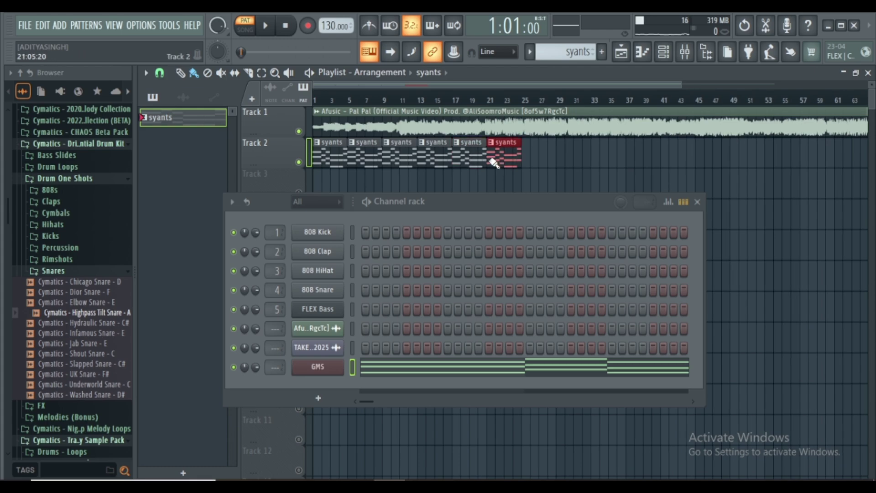
click(530, 163)
click(562, 160)
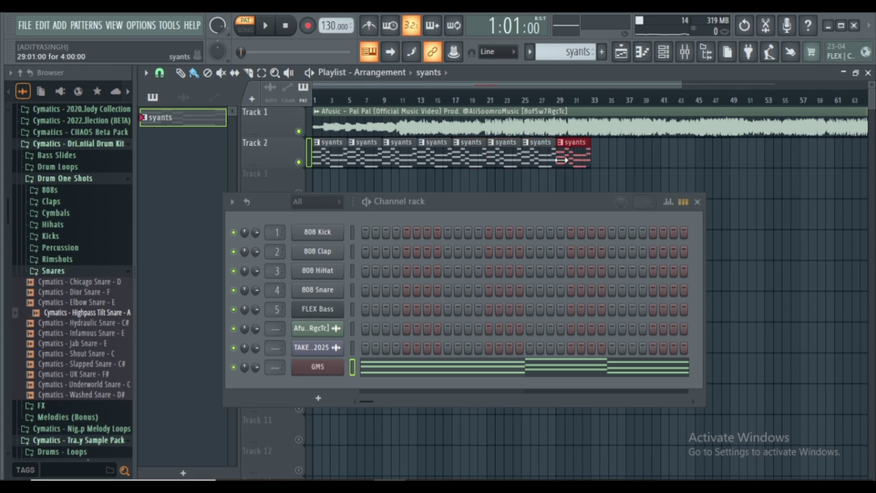
- Extend the syants clips on Track 2 without gaps from bar 33 through bar 52 and start playback
click(598, 163)
click(635, 165)
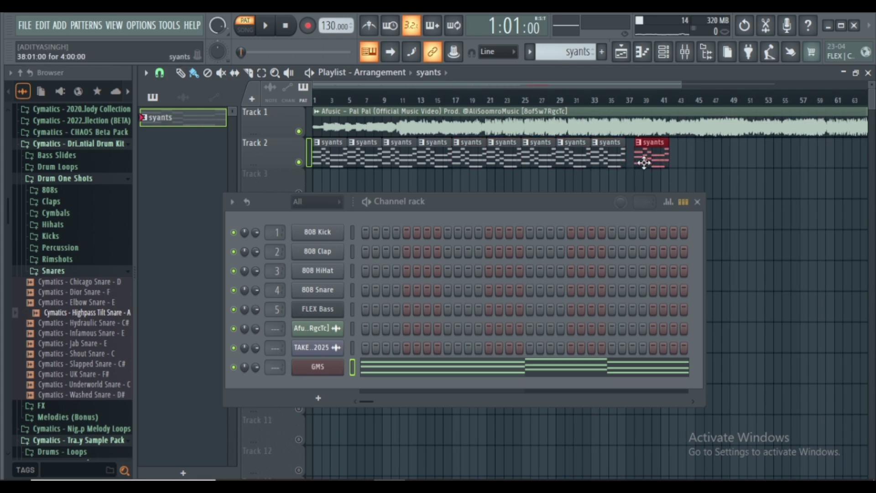
drag(644, 163, 639, 162)
click(672, 164)
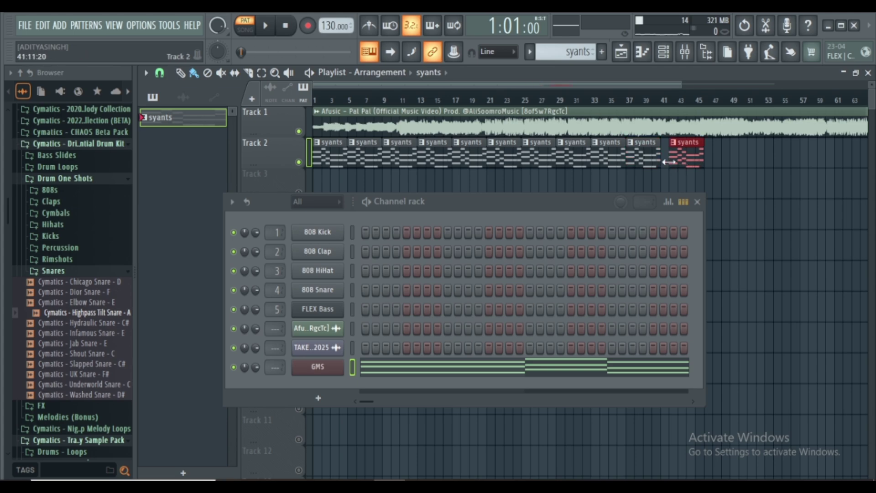
click(707, 158)
click(737, 163)
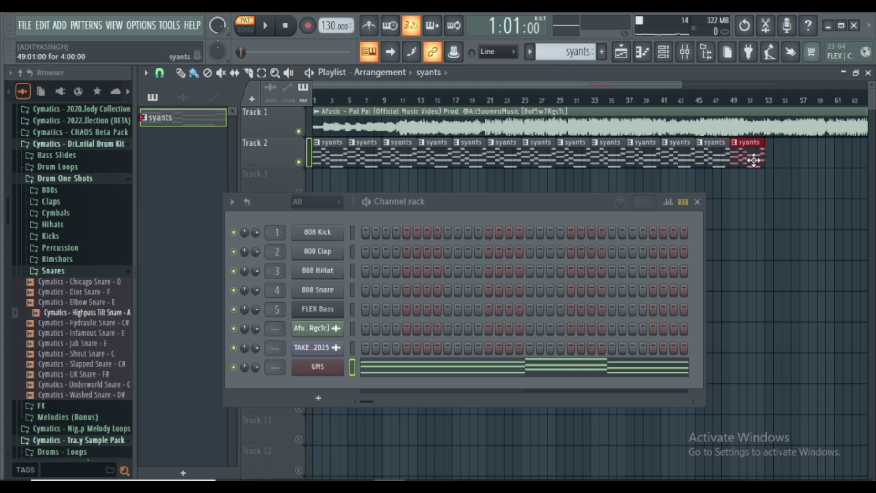
key(space)
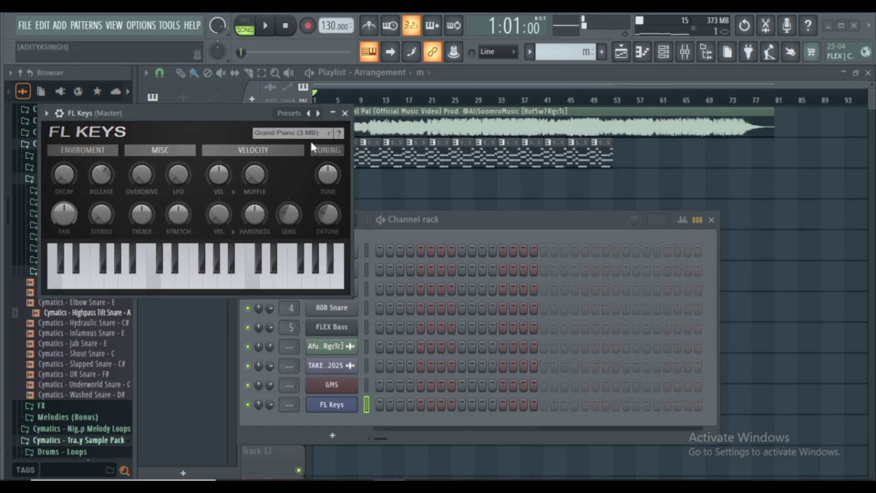
- Close the FL Keys window and paste the copied chord notes into the FL Keys channel of pattern m
click(346, 113)
right_click(331, 405)
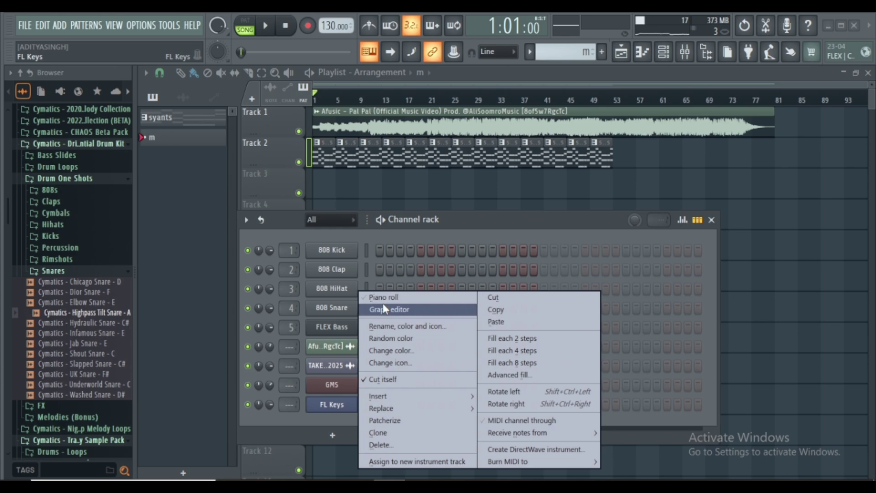
click(513, 325)
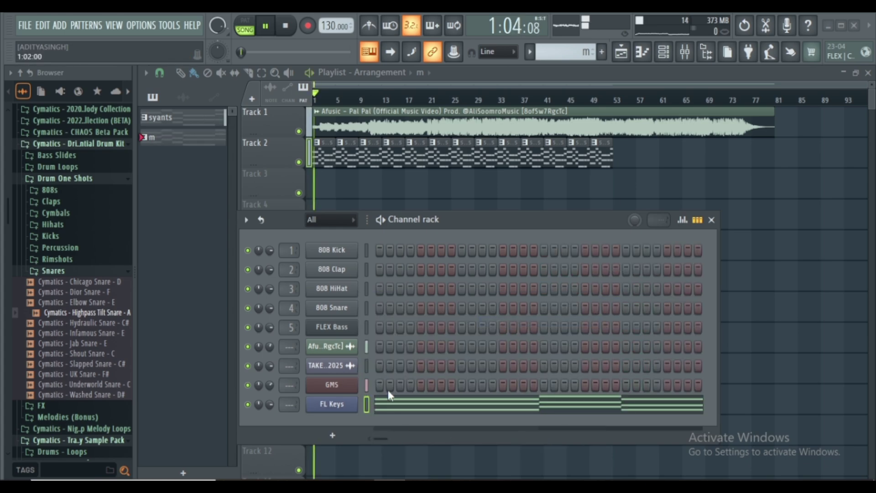
- Place pattern m on Track 3 at bar 1, repeat it back to back through bar 52, and play the song
drag(183, 151, 330, 177)
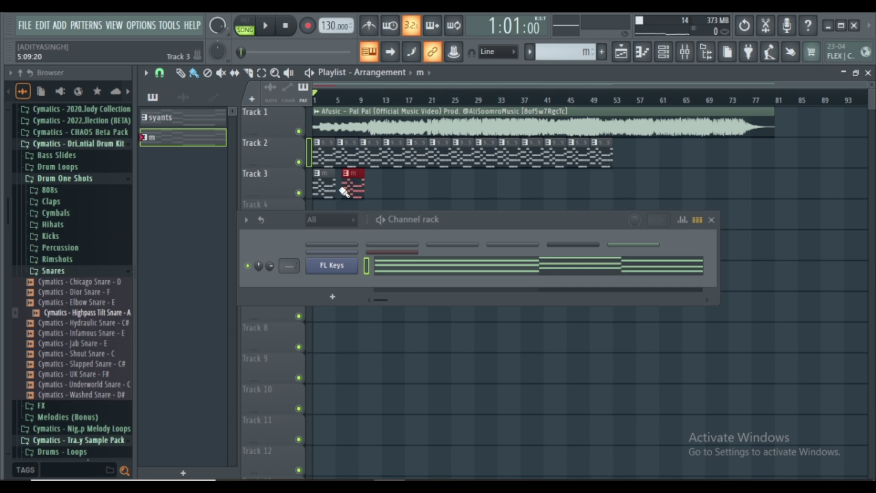
drag(358, 191, 584, 197)
key(space)
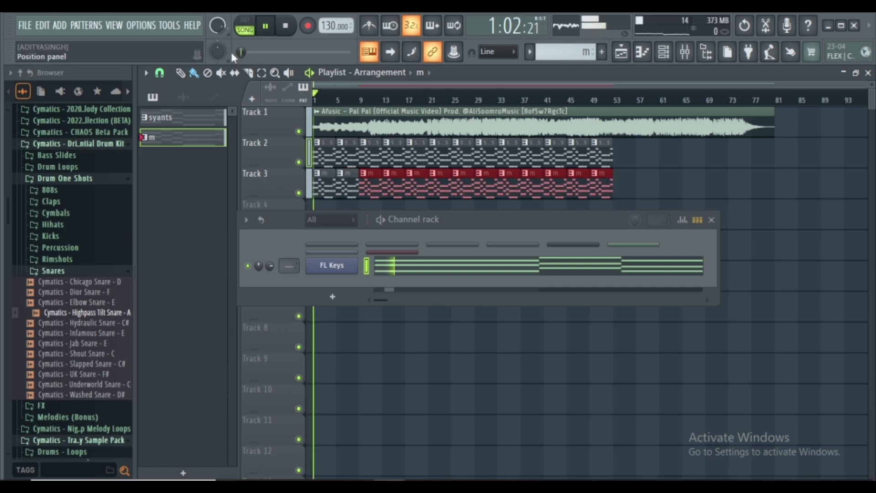
- Lower the FL Keys channel volume to about 49% while playing the song, and hide the channel rack
key(space)
click(711, 220)
key(space)
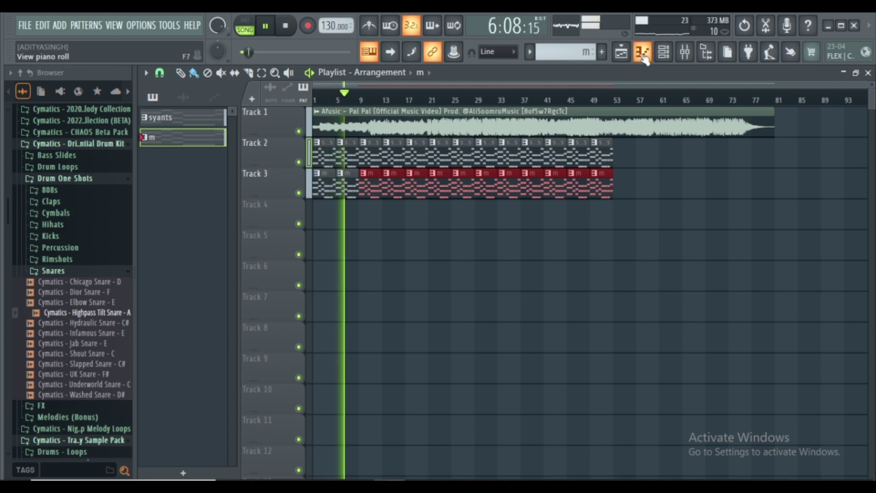
click(664, 51)
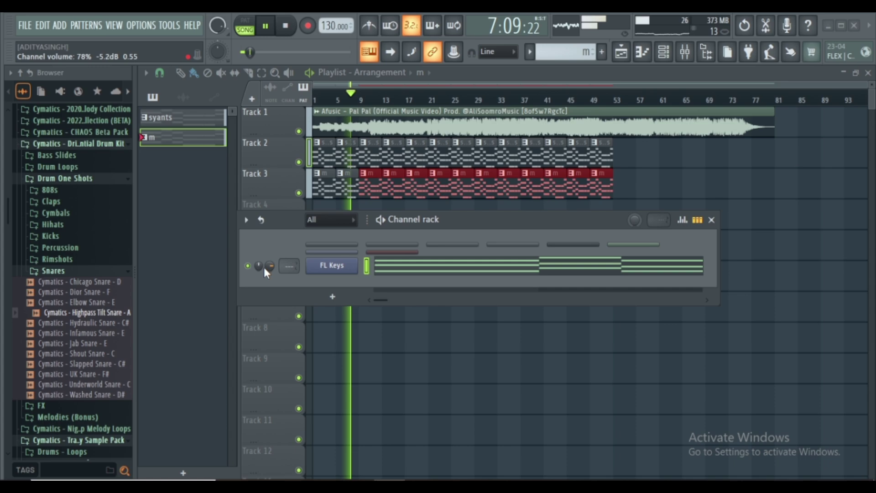
drag(270, 266, 269, 293)
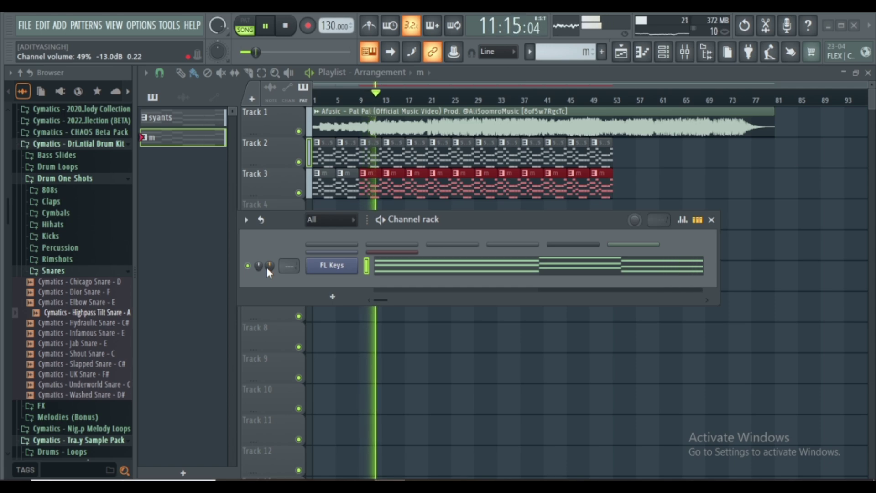
click(712, 219)
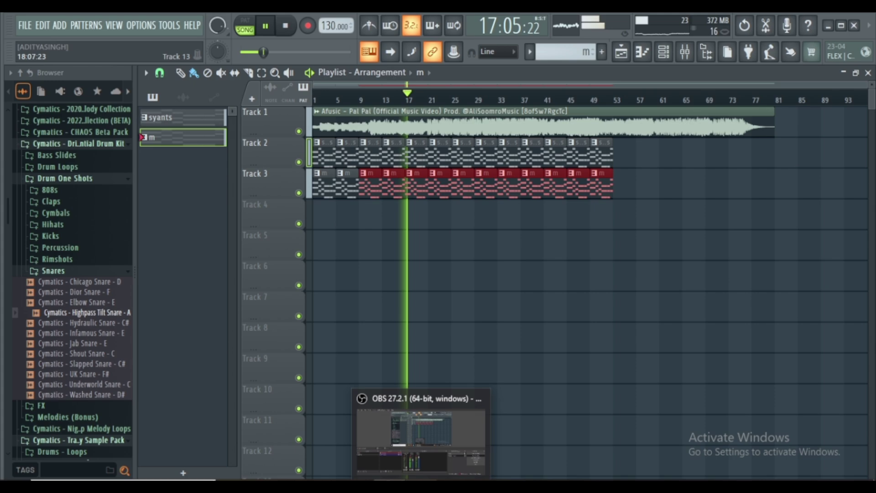
key(space)
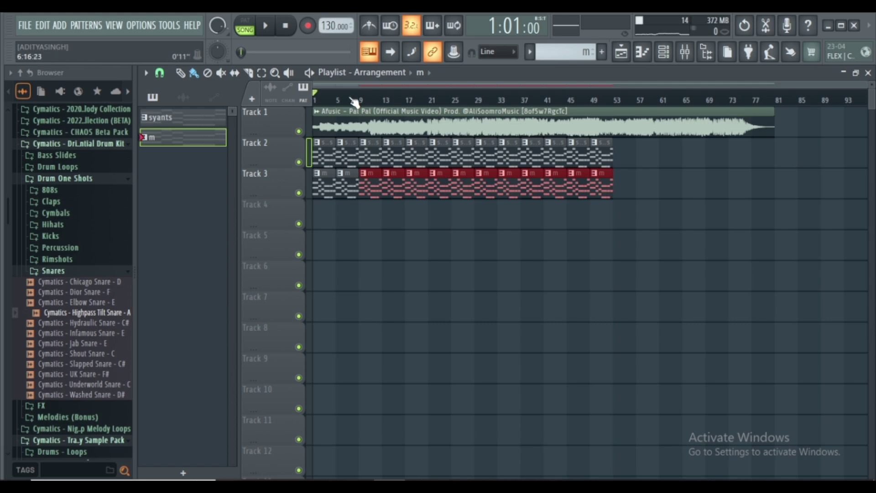
- Delete the syants clips, the m clips and the Pal Pal audio clip from Tracks 1 to 3 of the playlist
scroll(360, 102, up, 4)
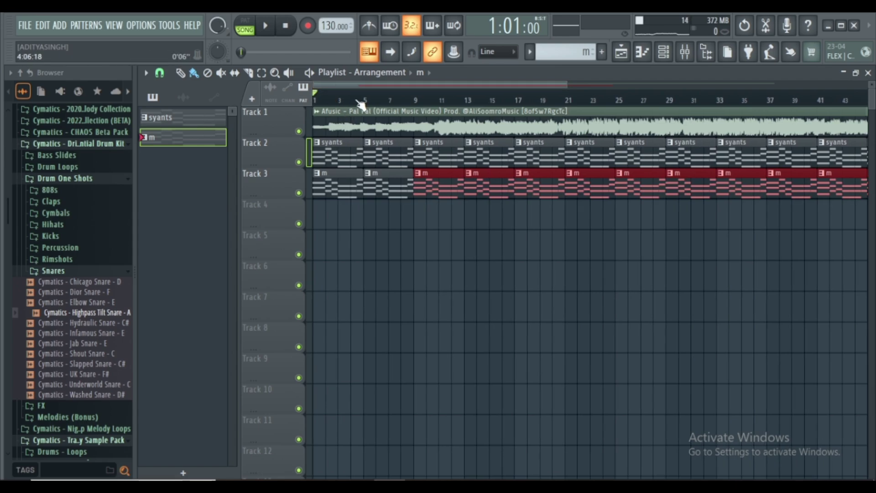
scroll(360, 101, down, 4)
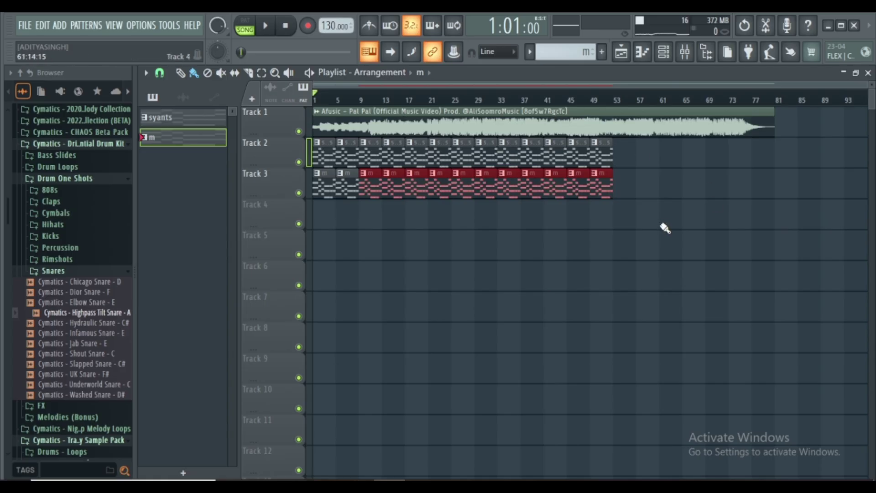
mouse_move(609, 191)
mouse_down()
mouse_move(368, 191)
mouse_move(569, 172)
mouse_move(324, 157)
mouse_up()
right_click(441, 127)
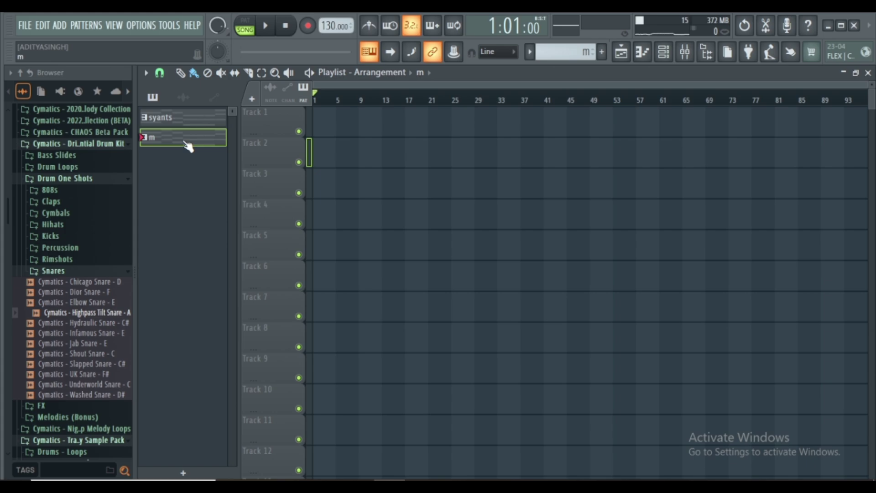
- Delete the patterns m and syants from the project
right_click(185, 140)
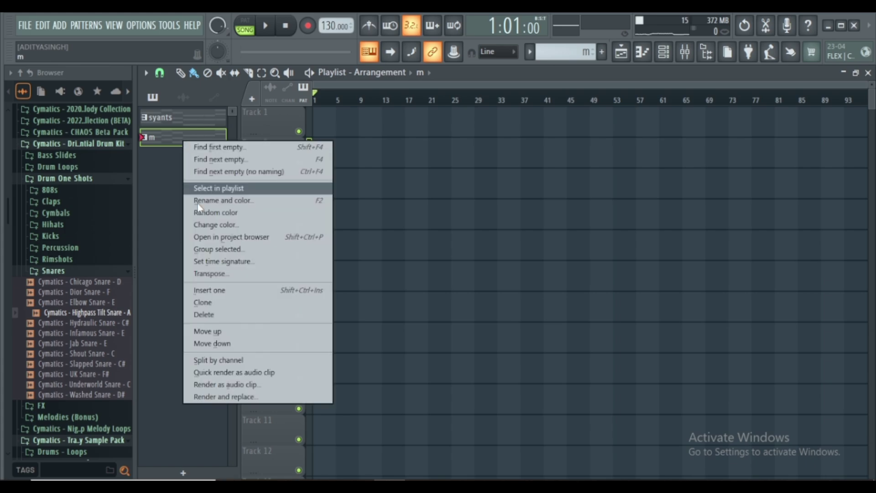
click(199, 315)
click(495, 296)
right_click(185, 118)
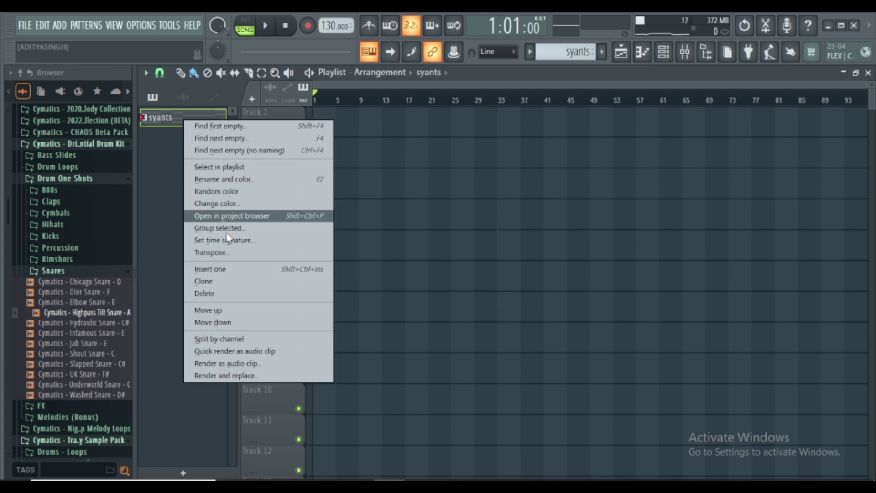
click(228, 293)
click(479, 294)
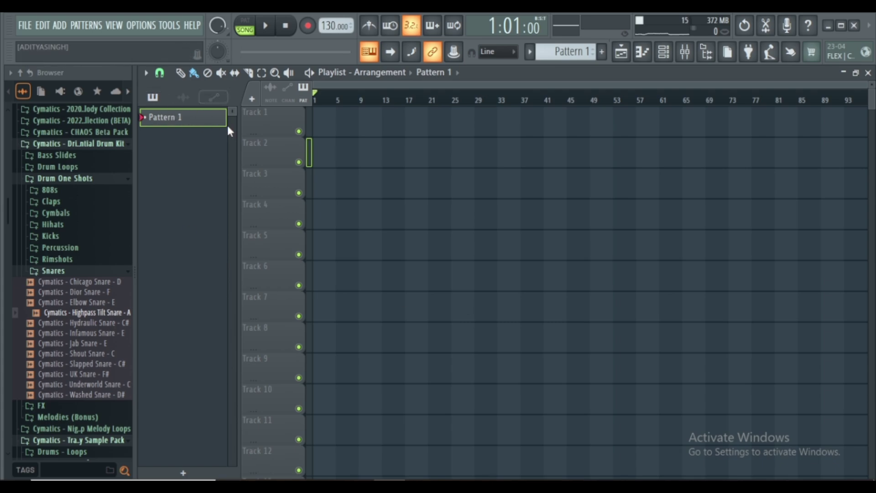
- Place the TAKE NOTES audio clip on Track 1 at bar 1 of the playlist and solo that track
click(183, 98)
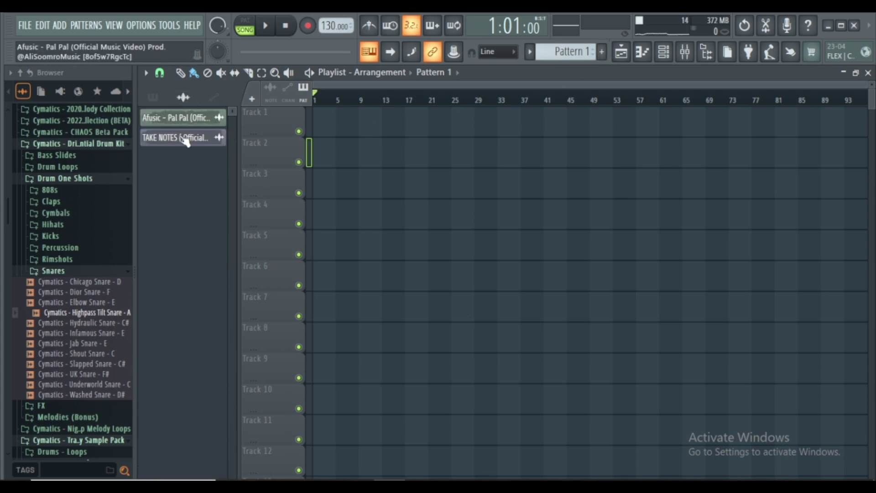
click(183, 137)
click(330, 124)
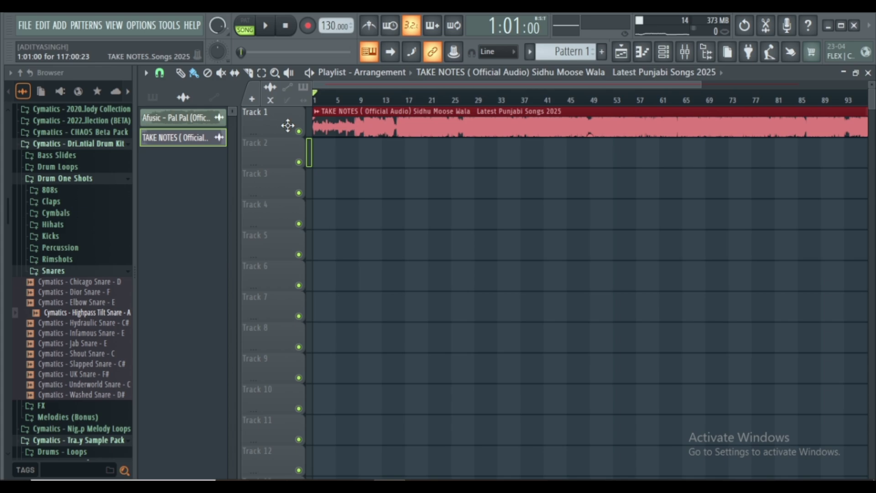
ctrl+click(299, 131)
- Play the TAKE NOTES clip around bars 8 and 9, and select the time range from bar 8 to bar 37
key(space)
click(361, 100)
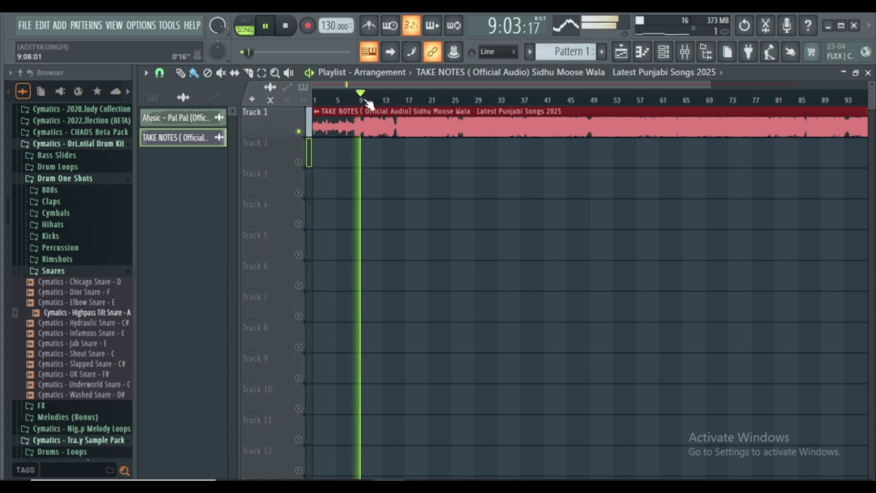
click(349, 98)
drag(355, 96, 517, 106)
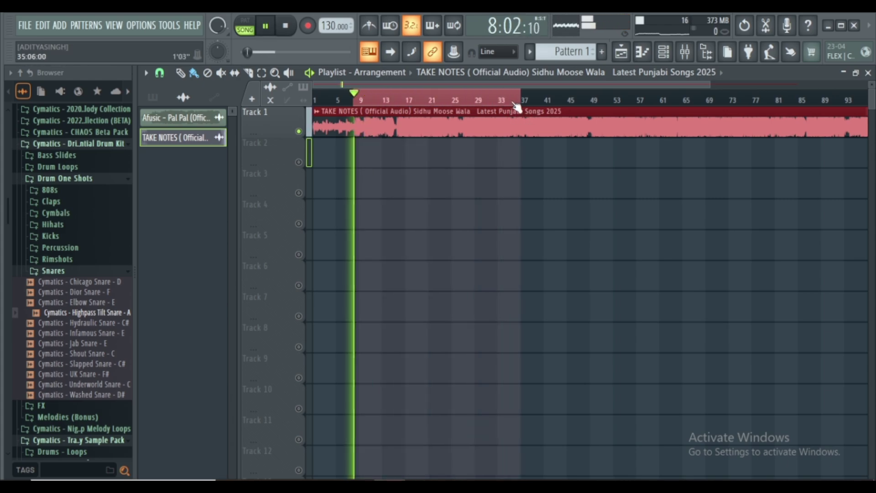
key(space)
- Delete the unused Pal Pal audio clip from the project's audio clips
right_click(185, 118)
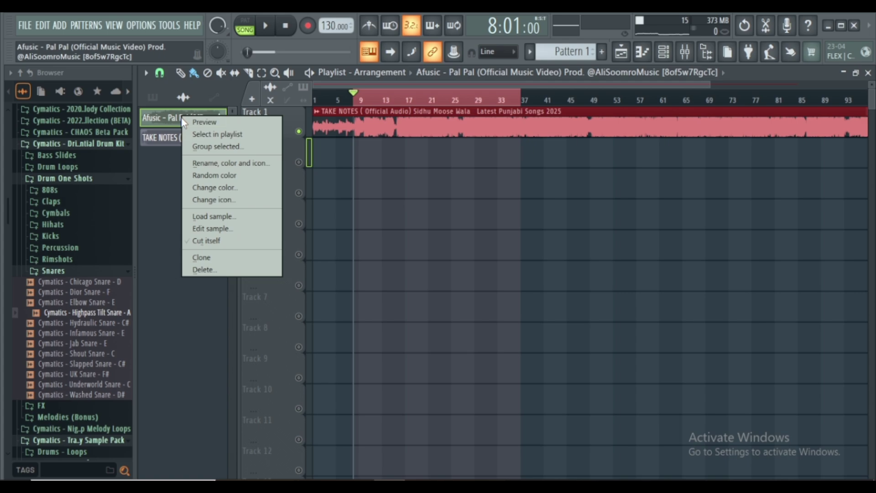
click(204, 270)
click(482, 295)
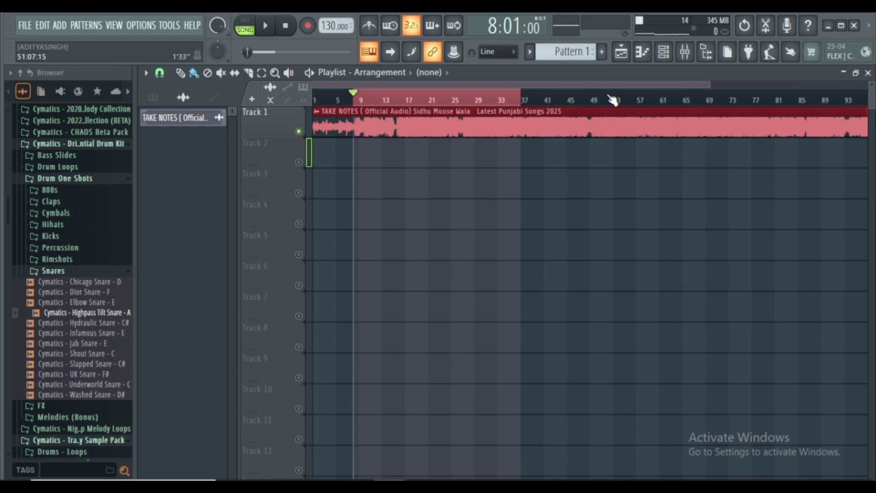
- Show the channel rack and delete the FL Keys channel
click(664, 51)
right_click(337, 381)
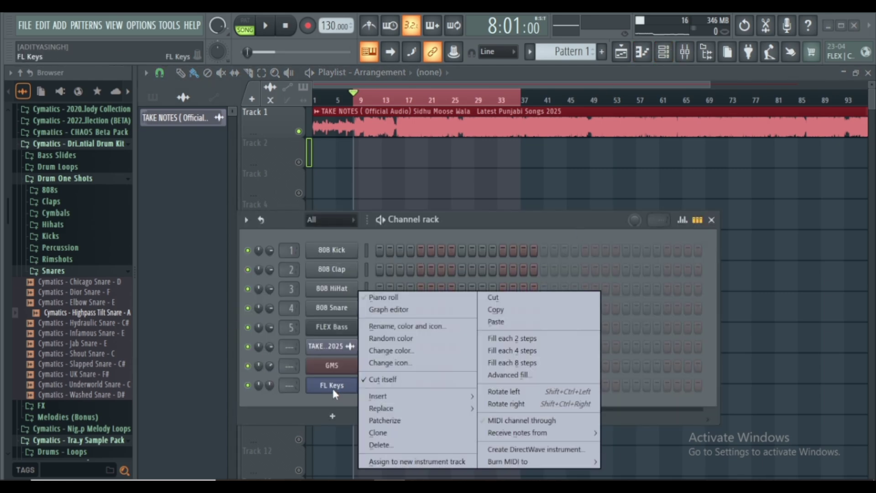
click(396, 441)
click(484, 295)
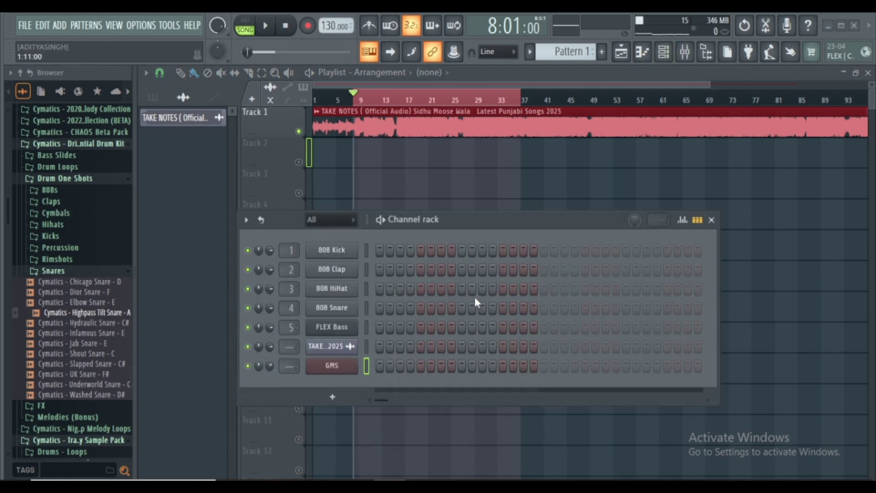
right_click(321, 366)
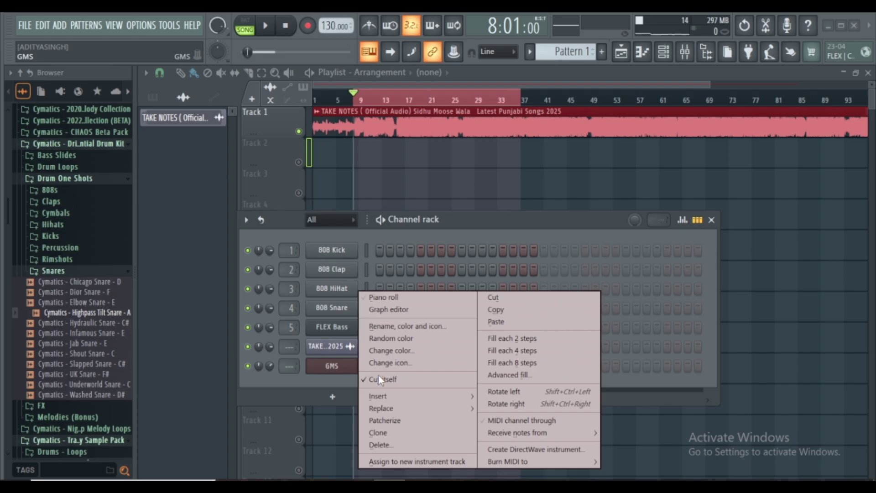
click(379, 445)
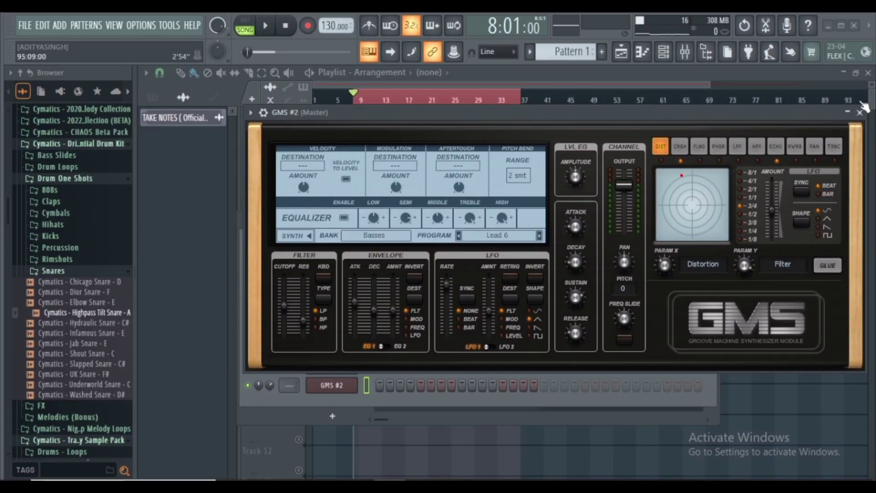
click(861, 112)
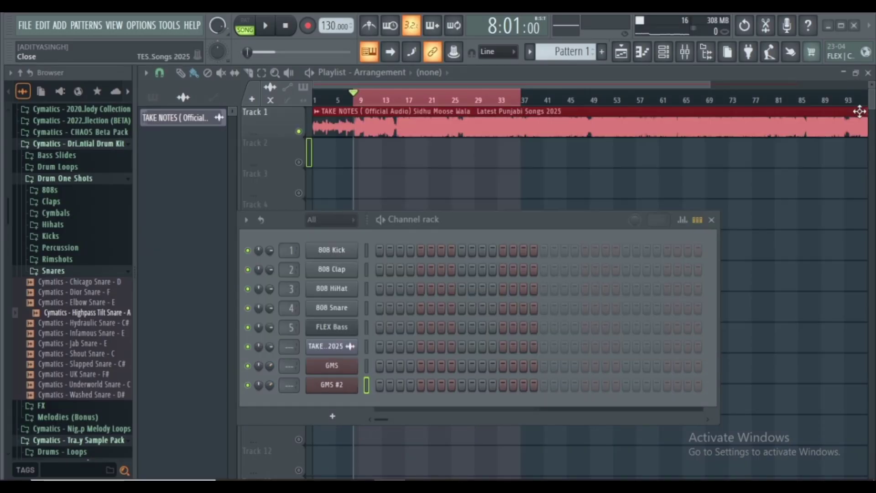
right_click(327, 385)
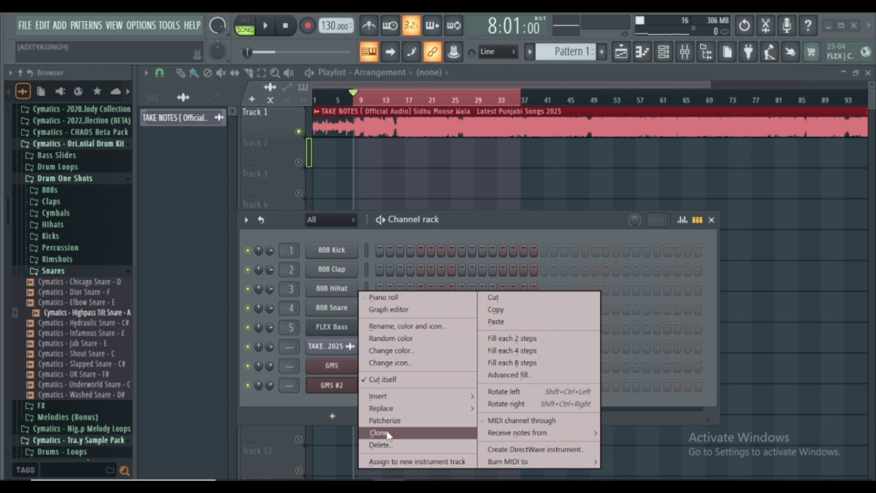
click(387, 445)
click(482, 295)
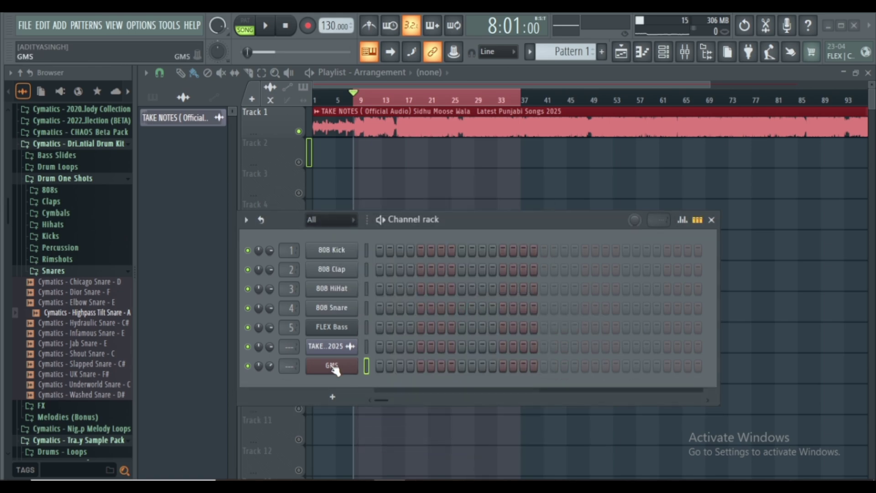
- Delete the GMS and FLEX Bass channels from the channel rack
right_click(332, 365)
click(387, 444)
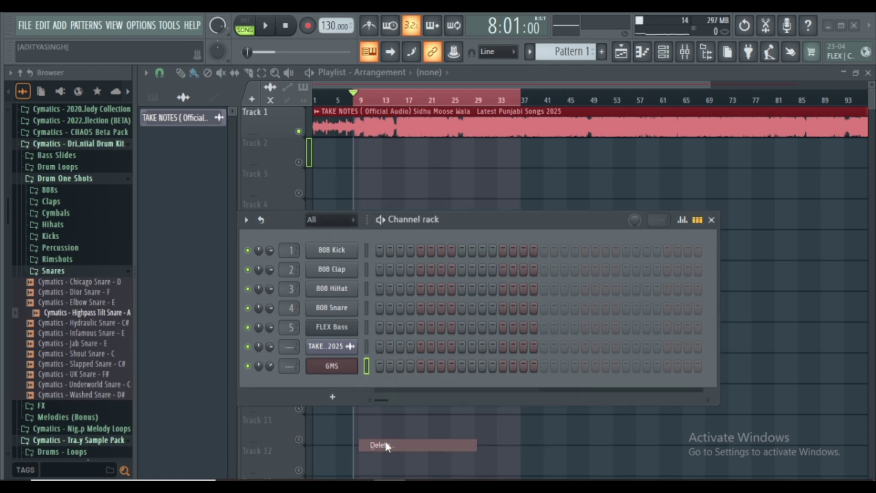
click(480, 294)
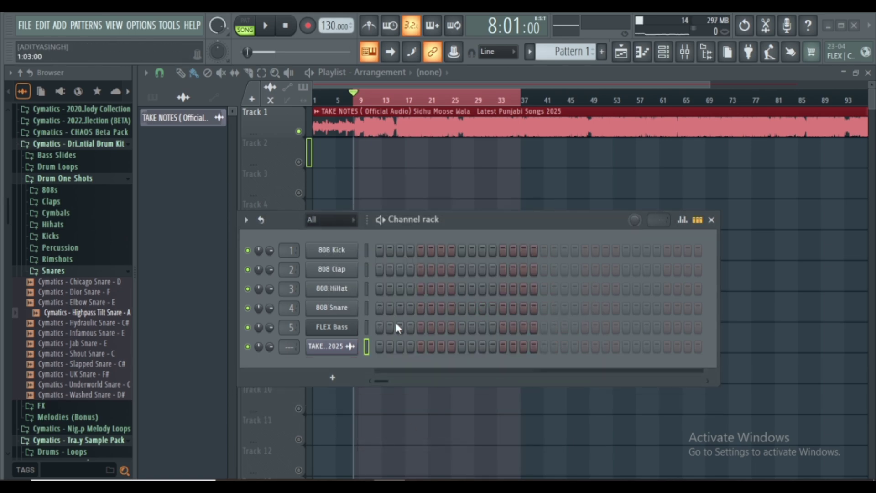
right_click(318, 327)
click(381, 445)
click(477, 295)
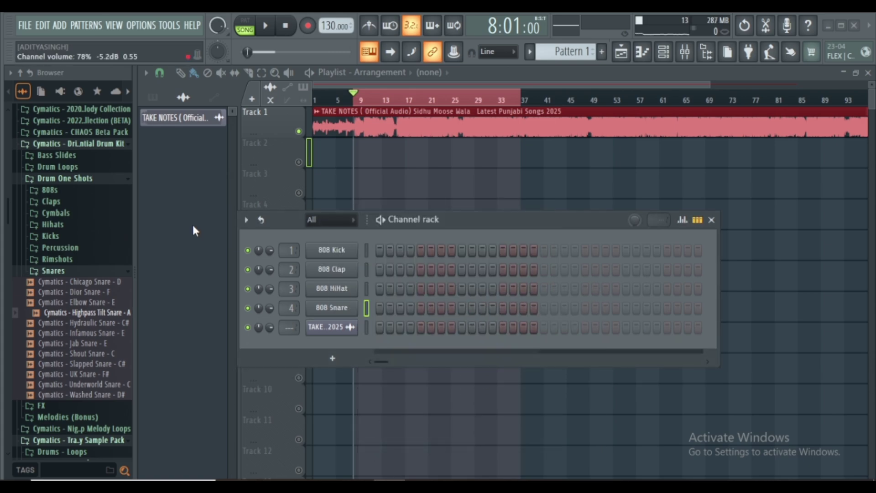
- Rename Pattern 1 as pads and place it back to back on an unmuted Track 2 from bar 1 through bar 14
click(602, 51)
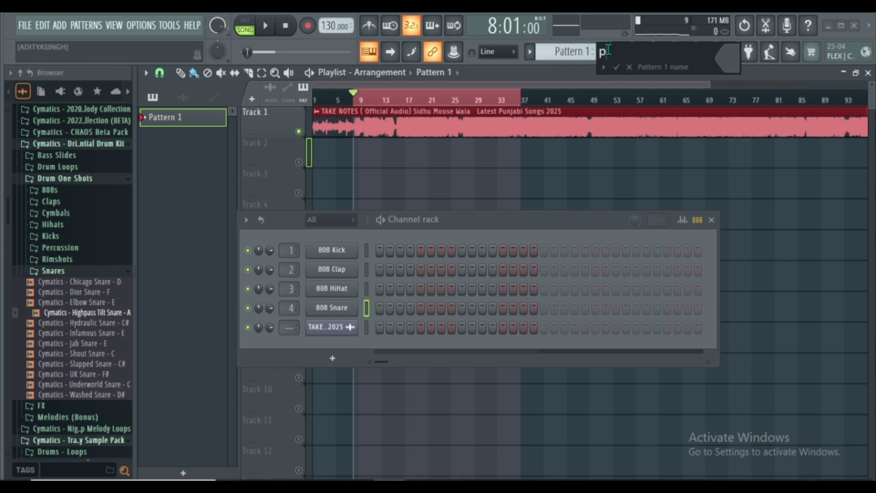
key(Return)
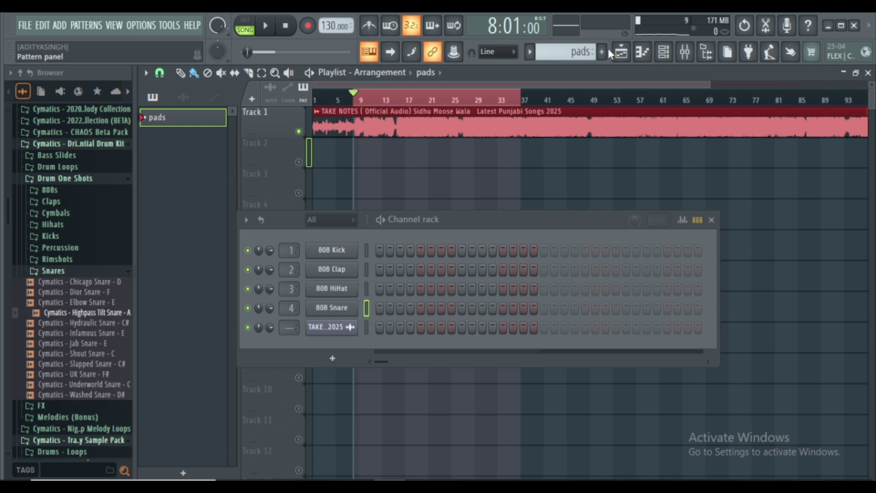
click(328, 153)
scroll(332, 106, up, 6)
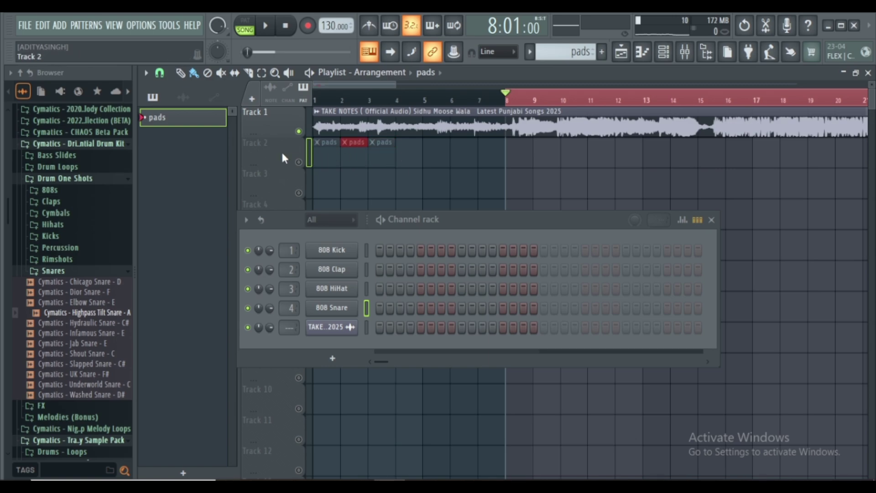
click(299, 162)
drag(401, 158, 669, 165)
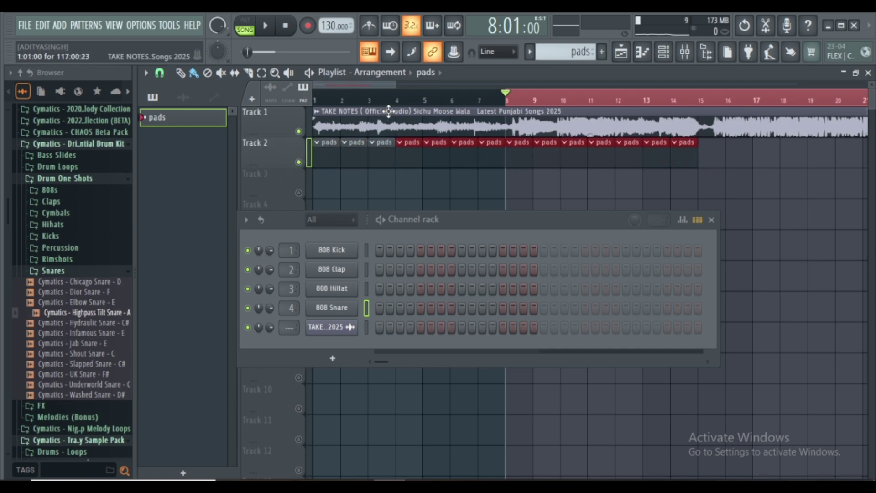
scroll(396, 104, down, 5)
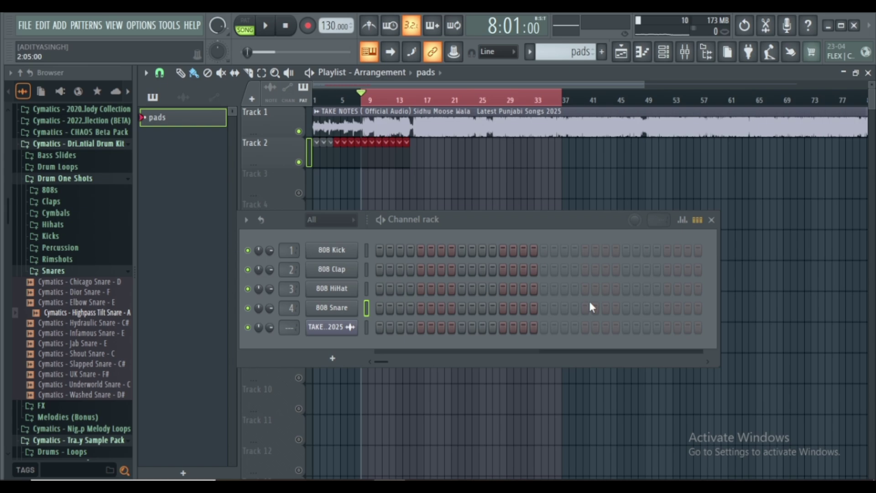
click(712, 220)
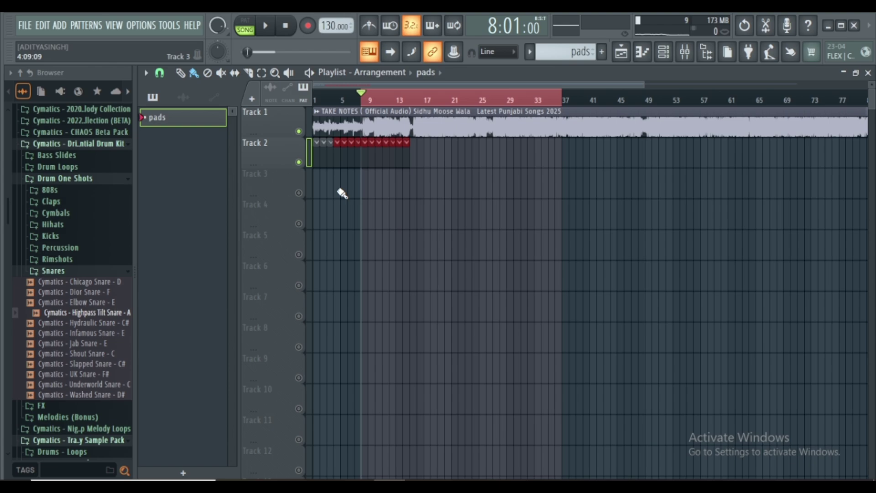
- Add an FL Keys channel to the channel rack and audition a few notes on its keyboard
click(663, 51)
click(333, 349)
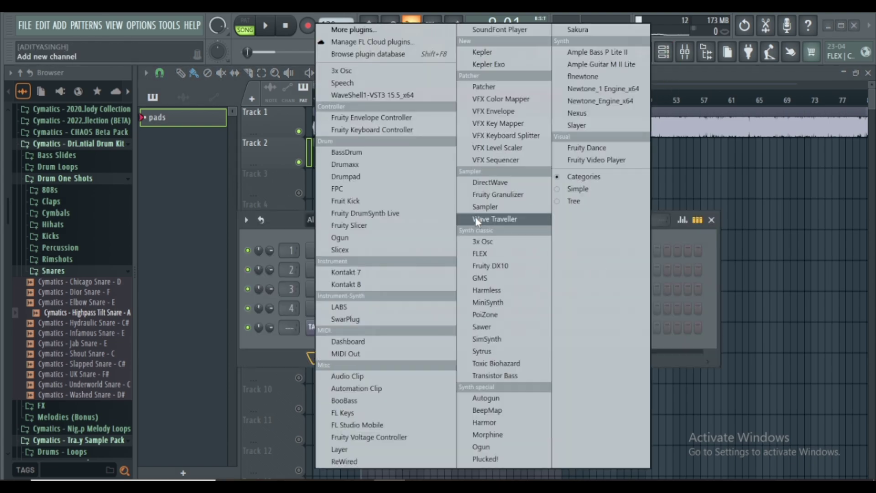
click(344, 412)
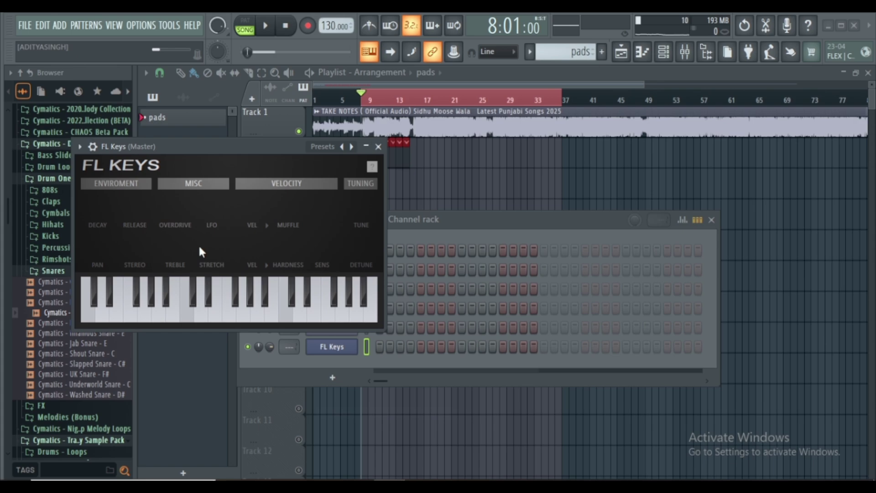
click(285, 301)
click(229, 304)
click(319, 301)
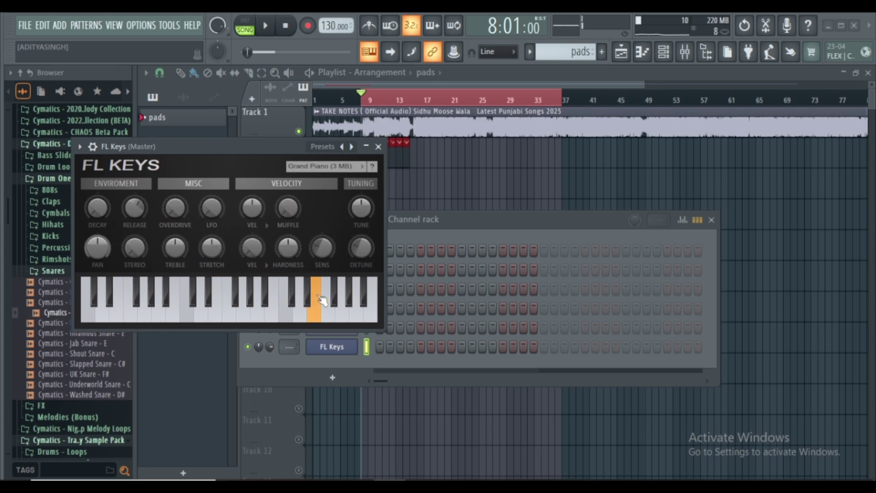
- Close the FL Keys window and open the FL Keys channel's piano roll for the pads pattern
click(378, 147)
right_click(325, 347)
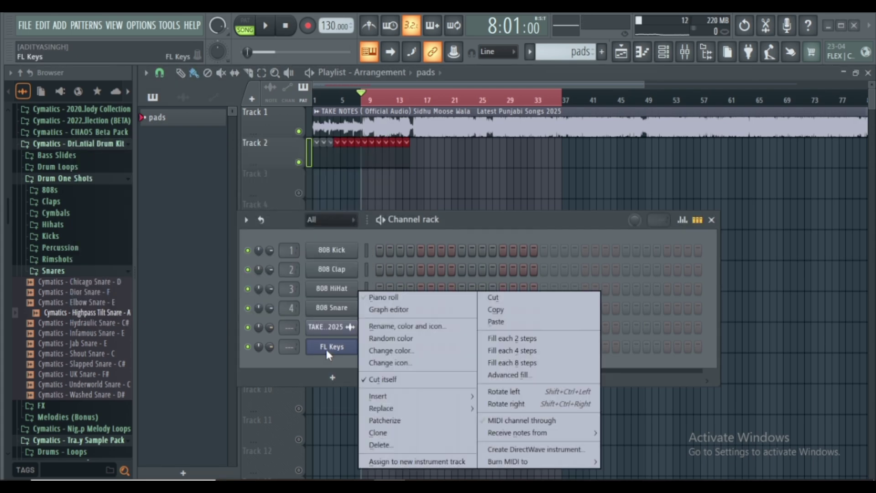
click(384, 297)
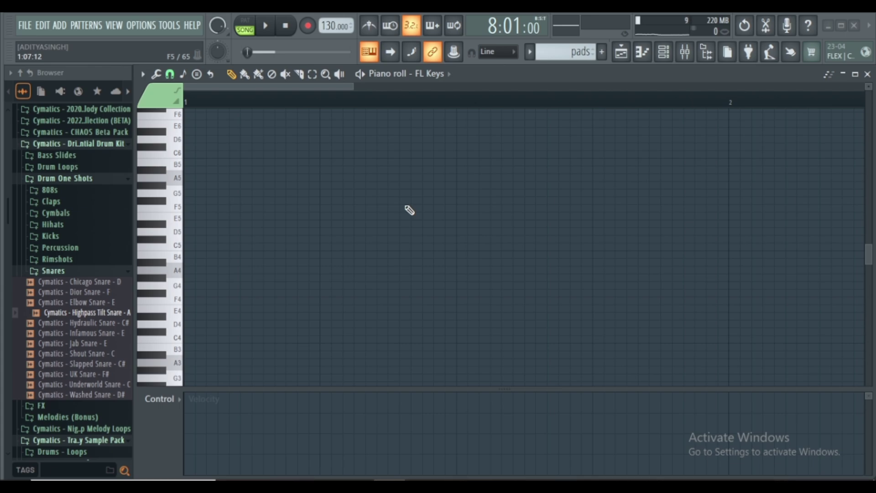
scroll(245, 268, up, 2)
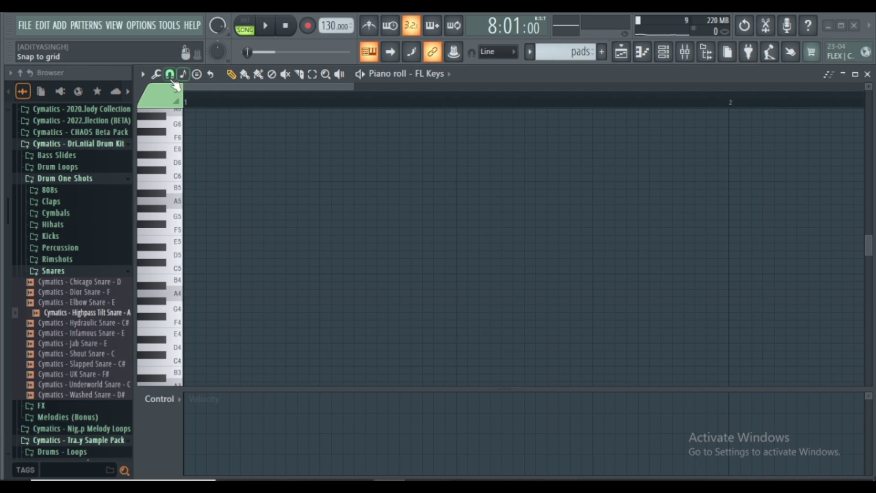
- Set the root note of the piano roll's scale highlighting to F#
click(142, 74)
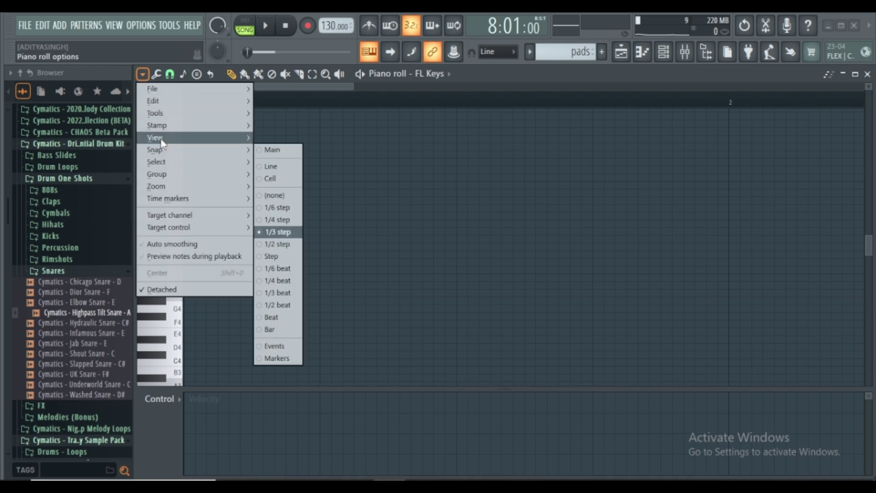
mouse_move(165, 137)
mouse_move(292, 319)
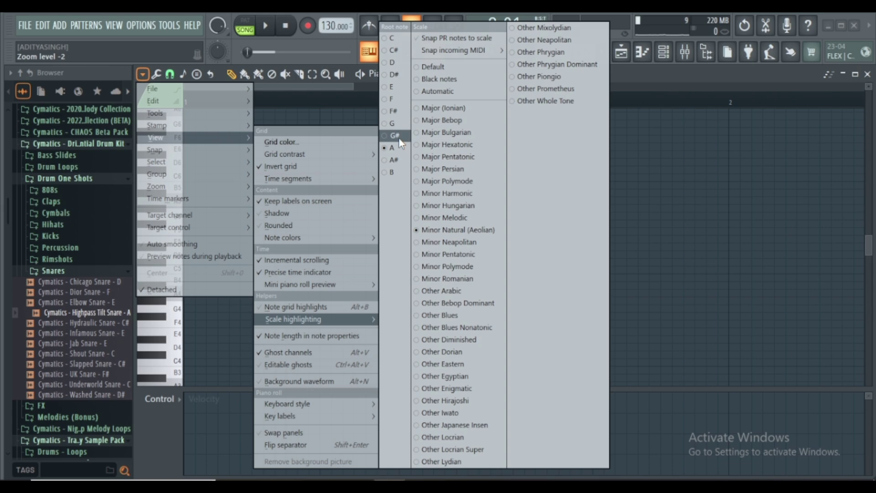
click(389, 110)
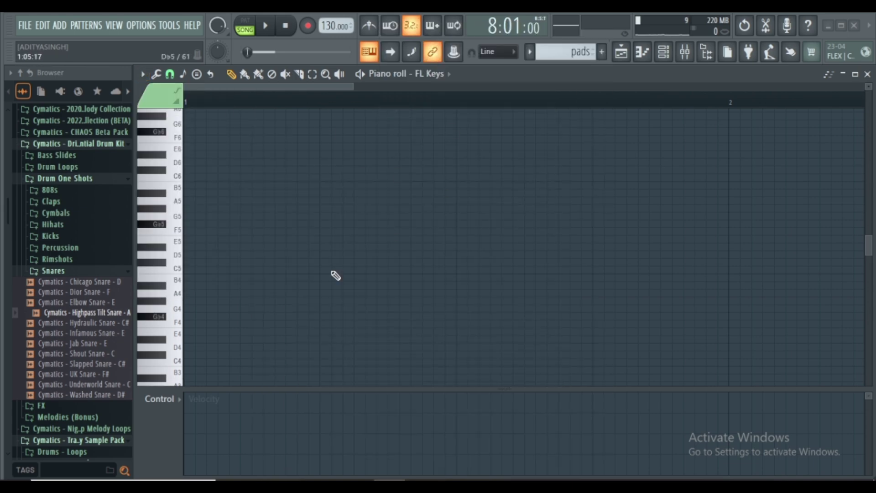
scroll(230, 222, down, 1)
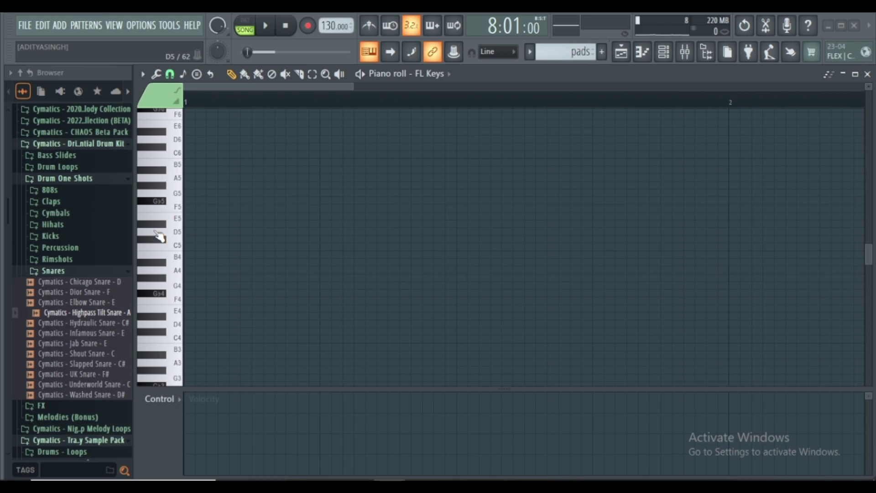
- Build a chord from Gb3, A3 and Db4 at the start of bar 1, with each note half a bar long
scroll(210, 250, down, 5)
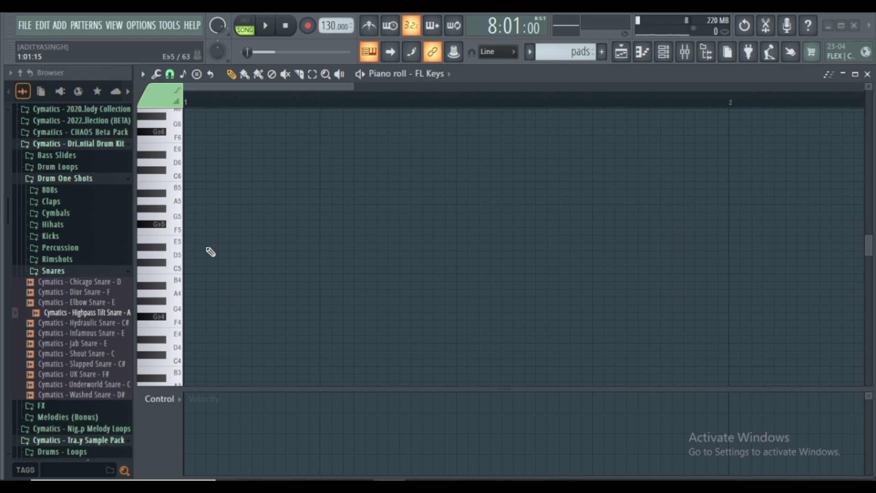
scroll(209, 251, down, 3)
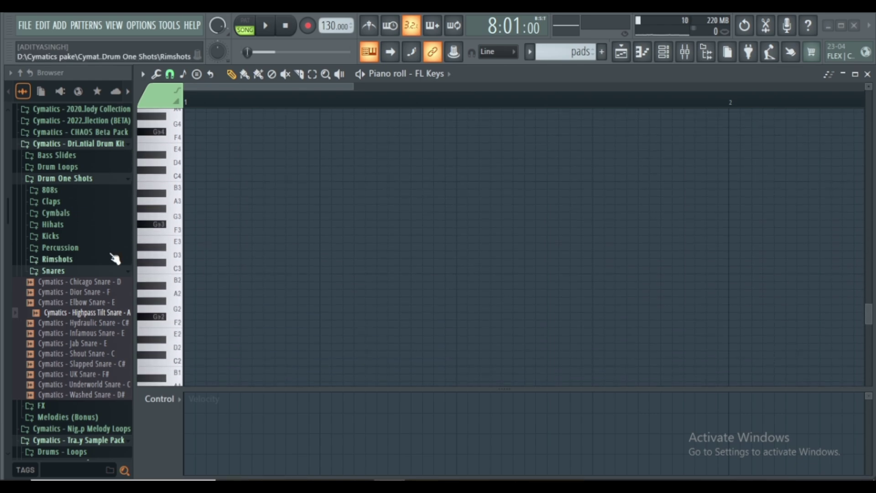
click(227, 212)
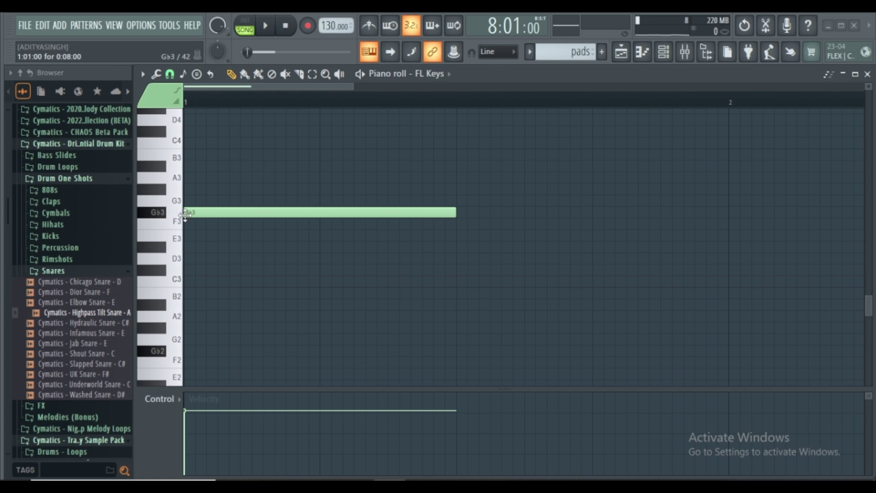
click(153, 189)
click(167, 183)
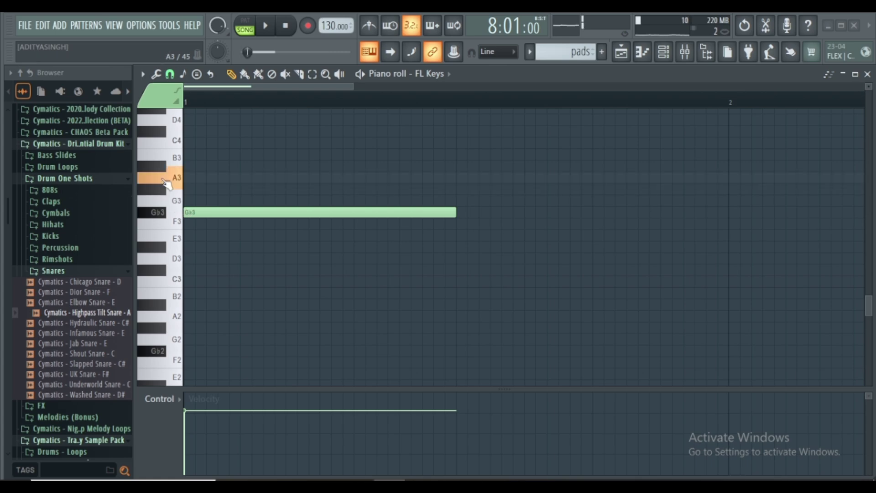
click(189, 177)
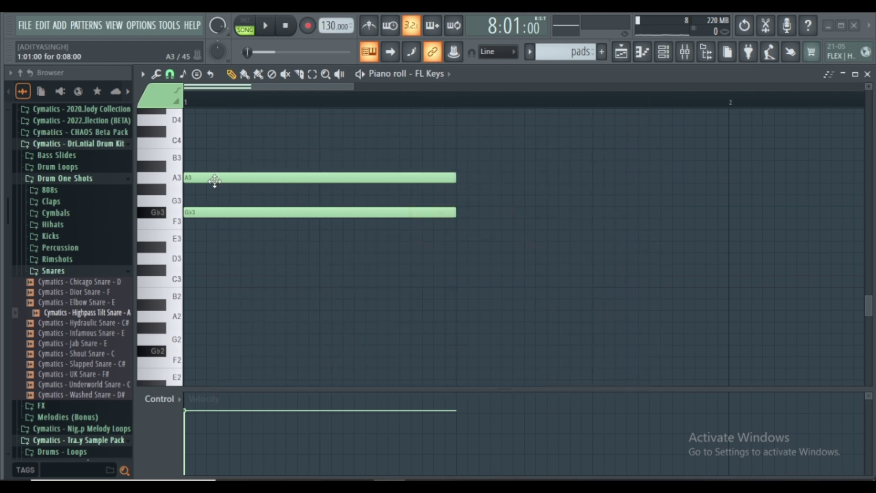
scroll(219, 187, up, 3)
click(189, 201)
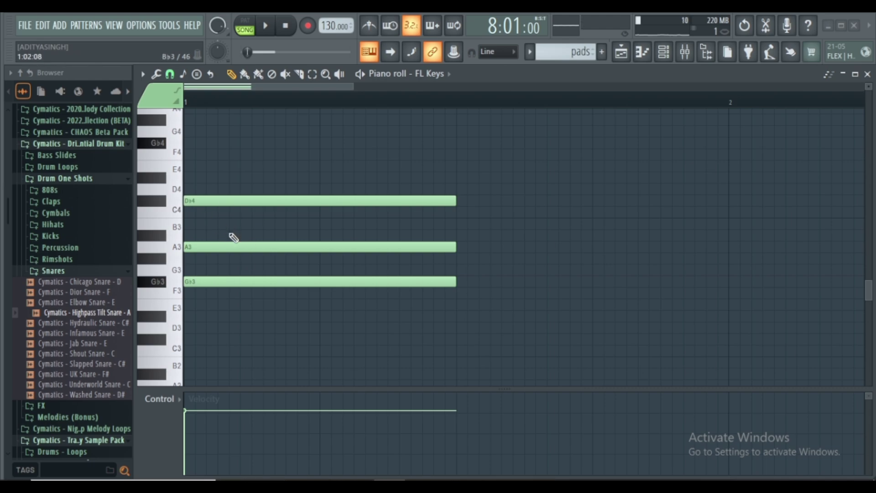
- Audition the first chord in song mode, switch playback to pattern mode and audition it again
key(space)
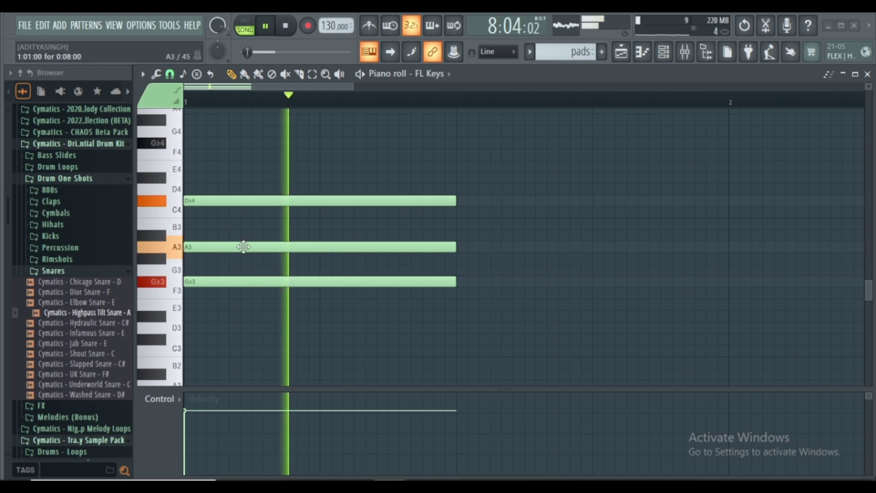
key(space)
click(247, 28)
key(space)
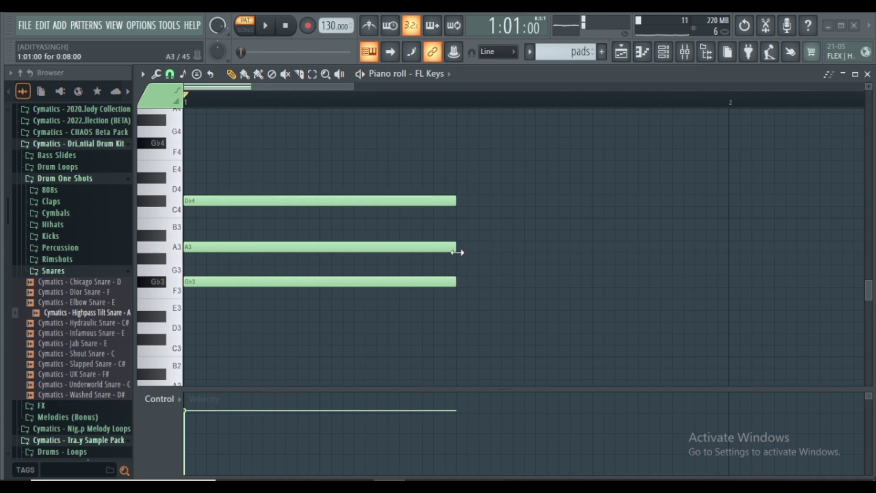
key(space)
- Add a second chord of Ab3, F3 and Db3 in the second half of bar 1, with each note half a bar long
click(459, 258)
click(456, 293)
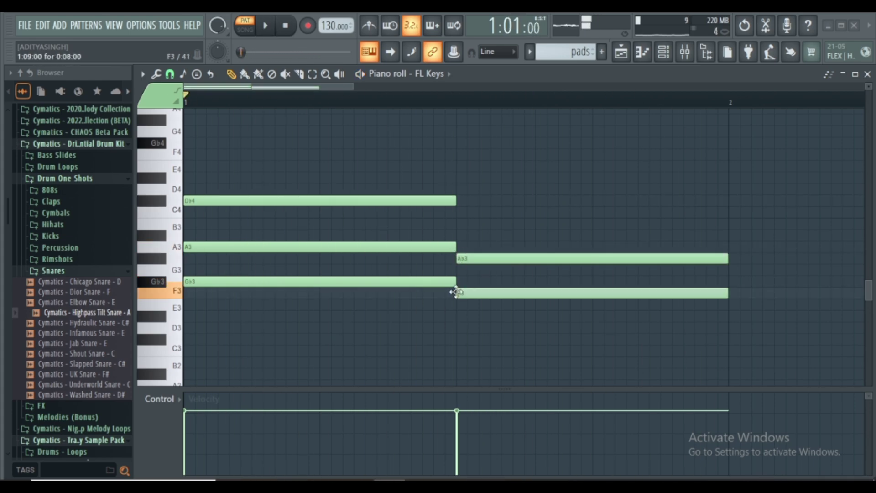
click(457, 327)
key(space)
key(space)
right_click(485, 327)
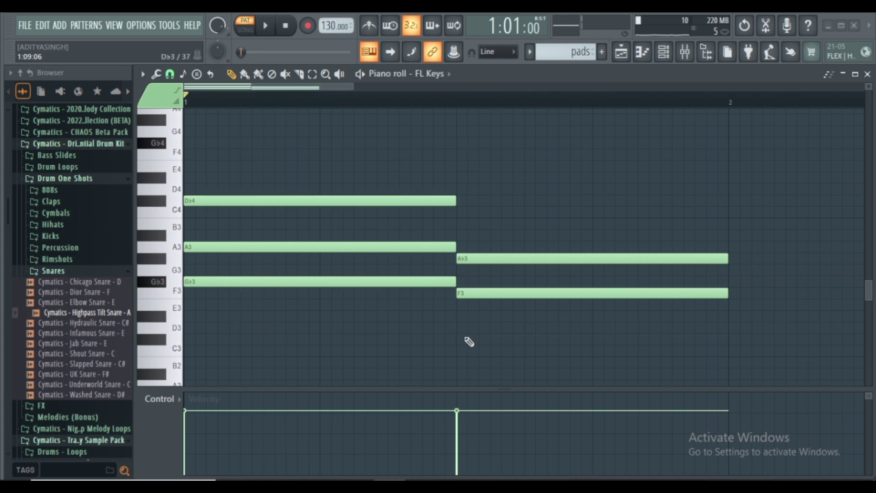
click(458, 338)
- Play back both chords, lower the second chord's F3 note to E3 and listen again
key(space)
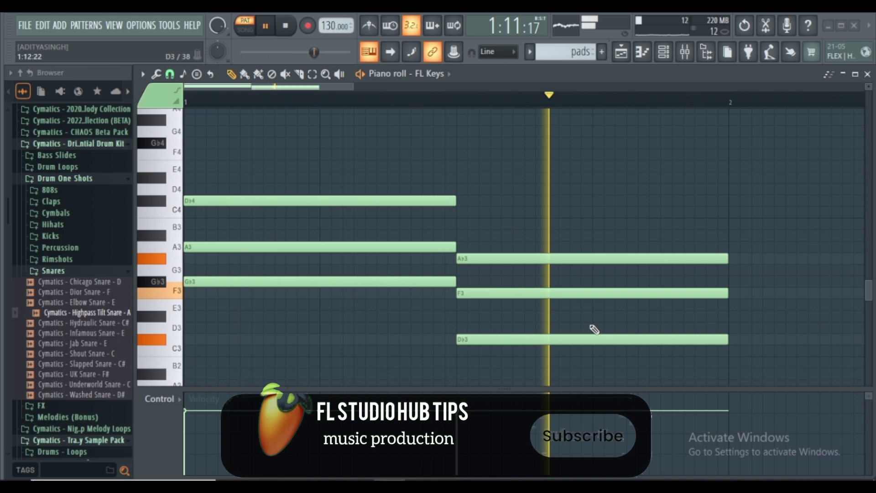
key(space)
mouse_move(483, 293)
mouse_down()
mouse_move(485, 313)
mouse_move(488, 303)
mouse_move(477, 305)
mouse_up()
key(space)
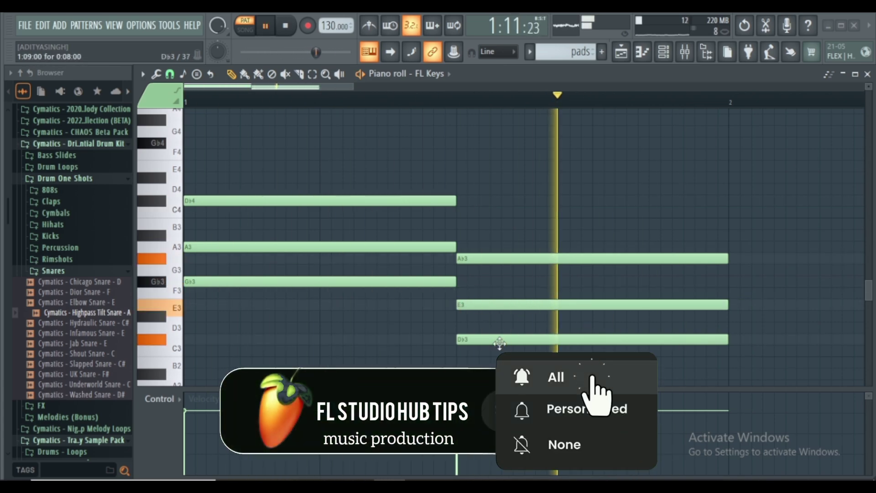
key(space)
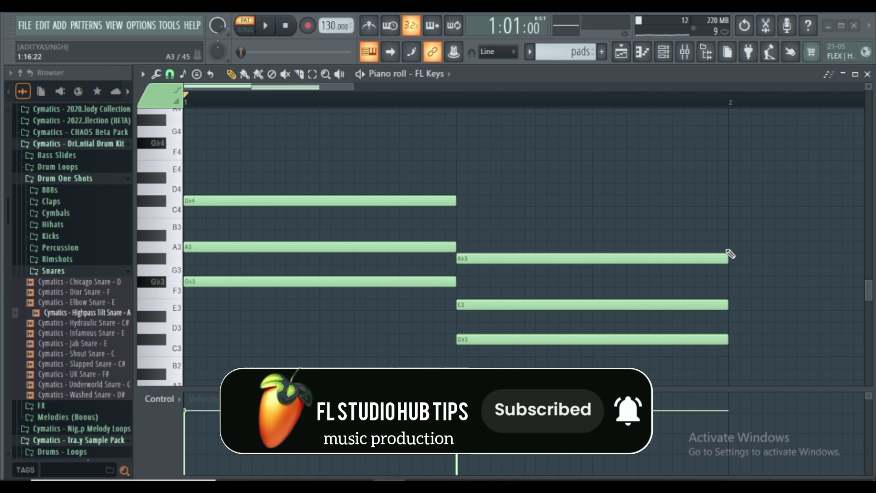
- Shorten all three notes of the second chord to a quarter bar each and play the pattern
drag(720, 258, 592, 259)
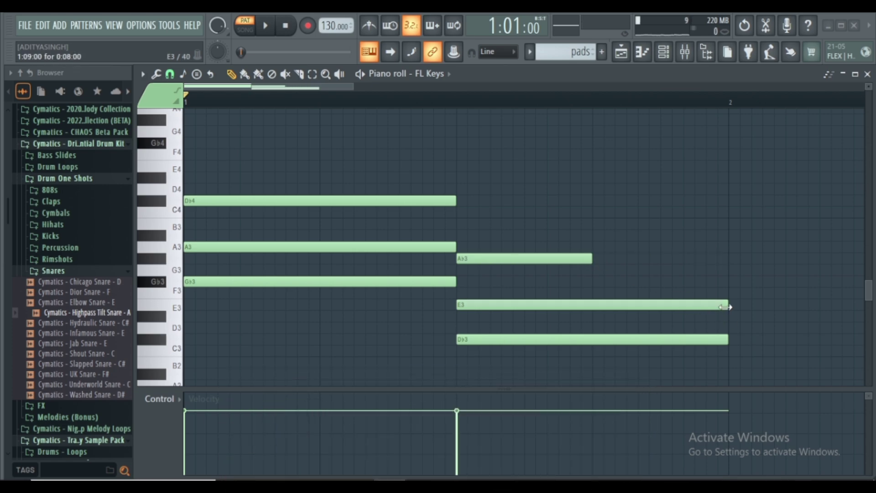
drag(727, 309, 594, 316)
drag(724, 339, 594, 340)
key(space)
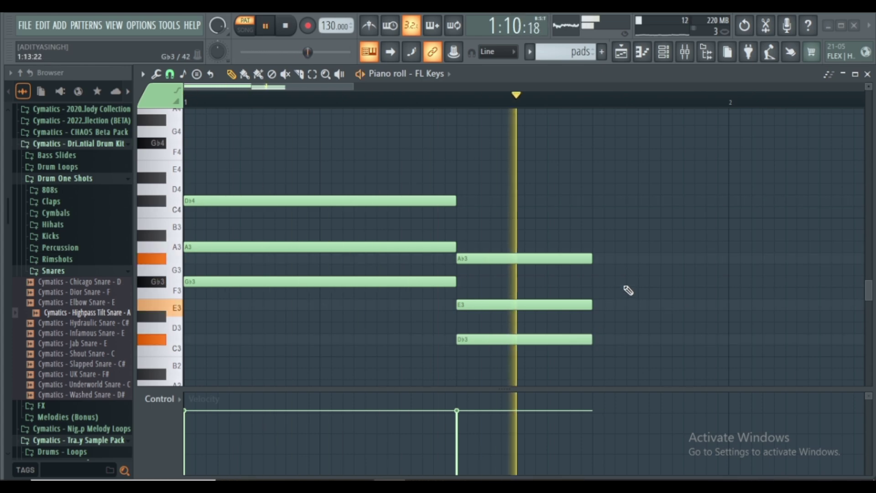
key(space)
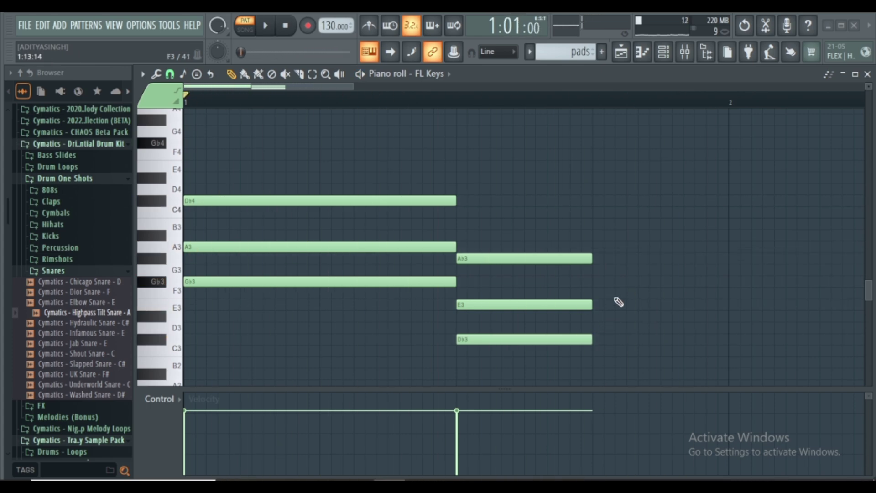
- Add a third chord of Db3, A2 and Gb2 in the last quarter of bar 1
scroll(619, 303, down, 4)
click(600, 201)
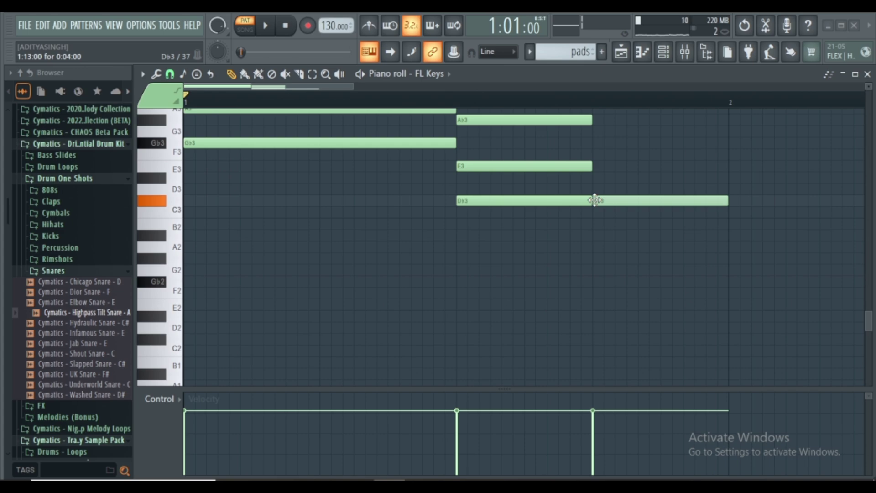
key(space)
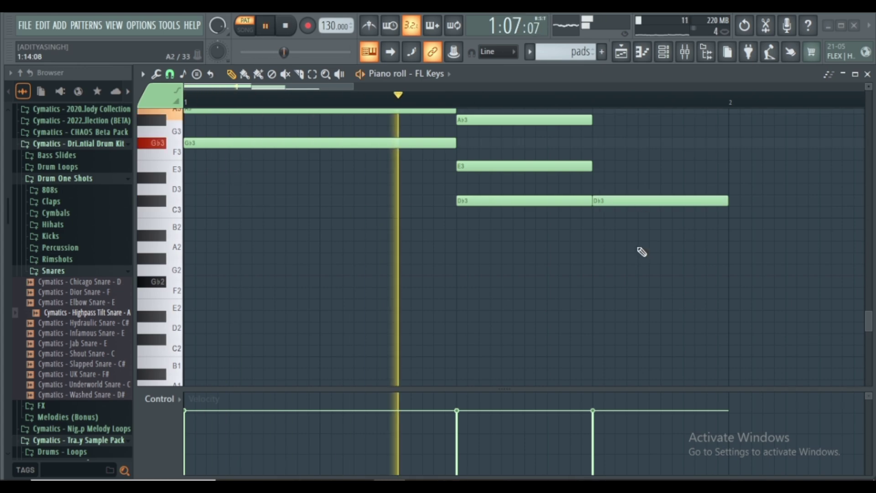
key(space)
click(597, 236)
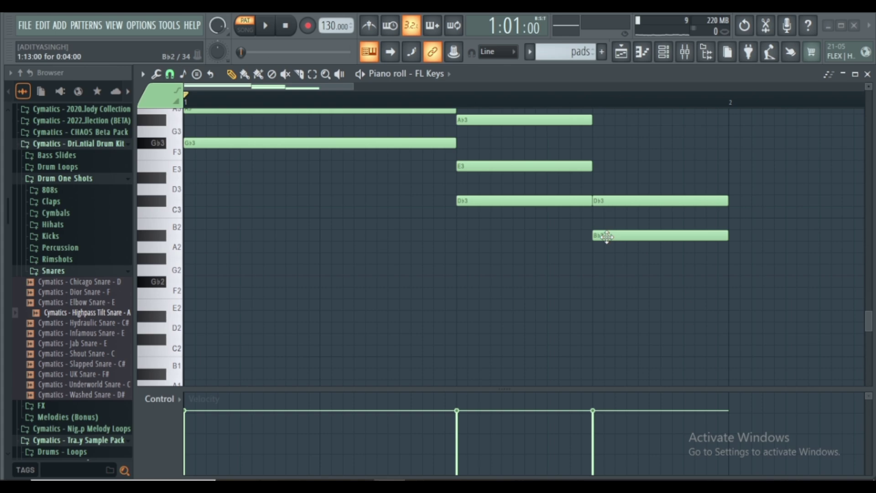
drag(600, 234, 598, 246)
click(606, 282)
- Play back the full three-chord pads progression twice
key(space)
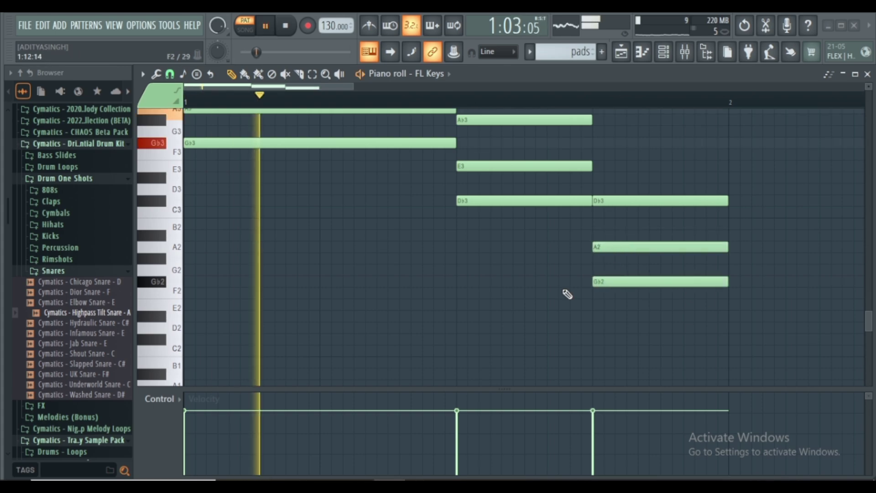
scroll(528, 250, up, 3)
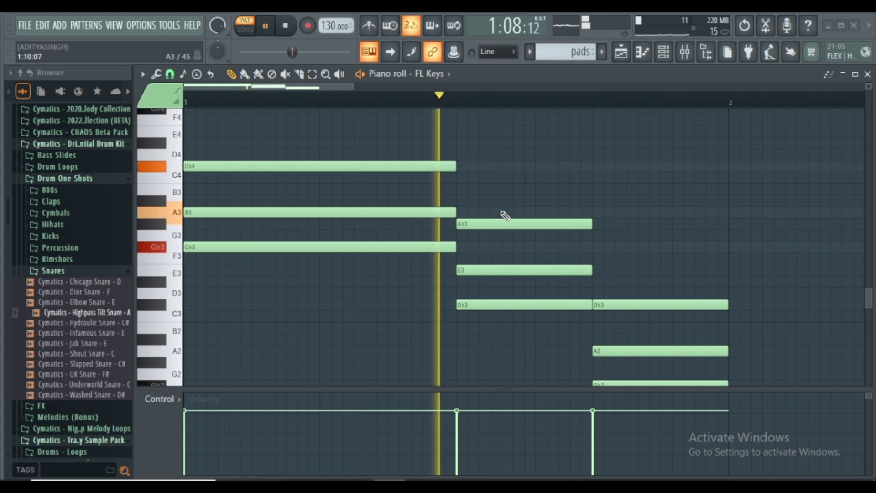
key(space)
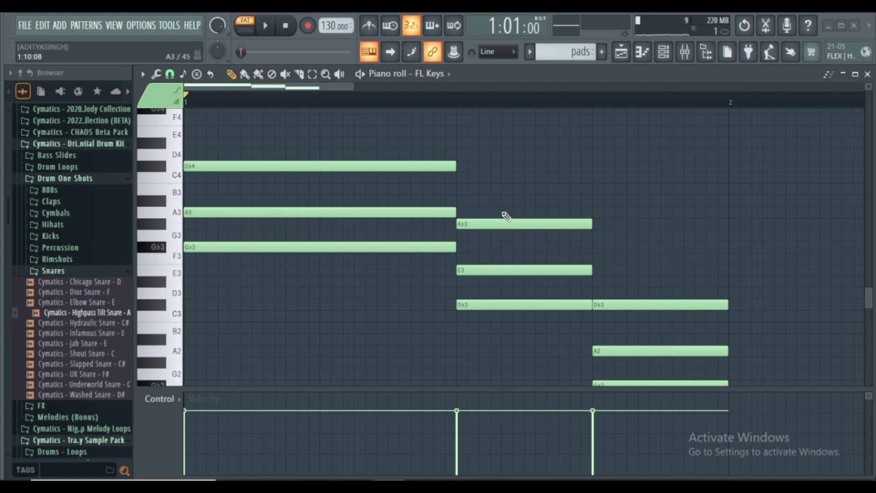
key(space)
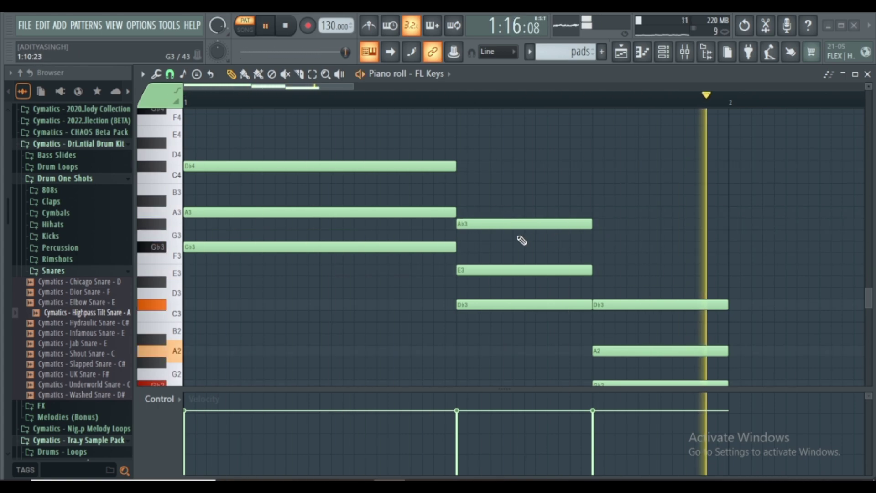
key(space)
- Switch playback to song mode, close the piano roll and play the pads together with the TAKE NOTES track
scroll(422, 185, down, 2)
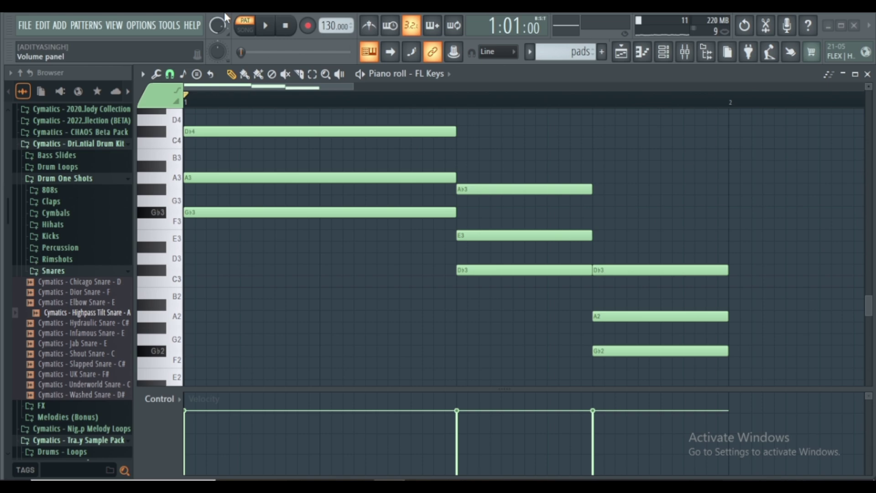
click(245, 28)
click(868, 73)
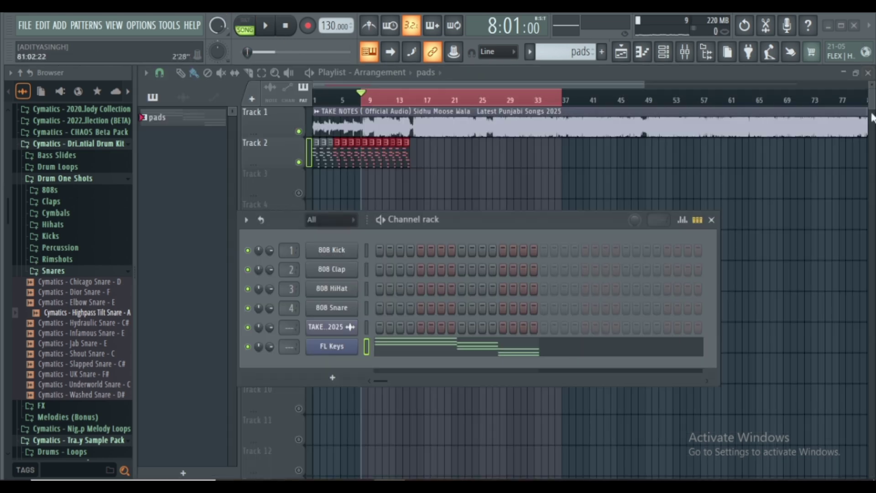
key(space)
key(space)
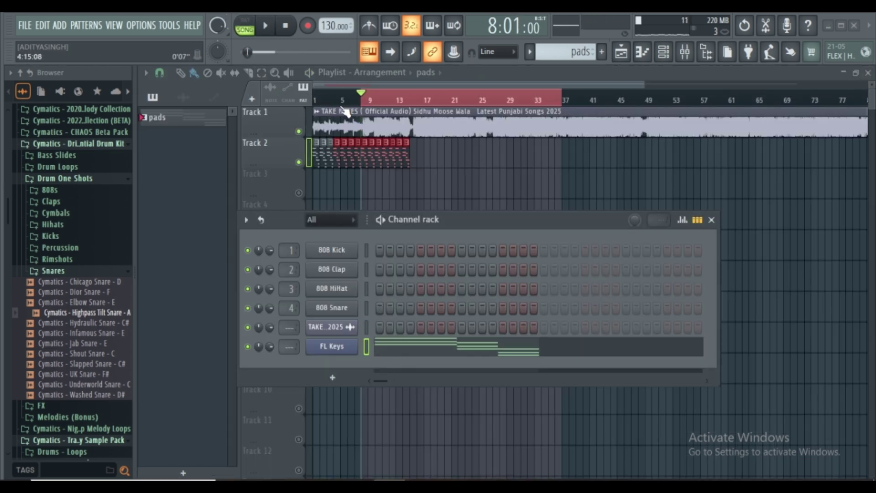
key(space)
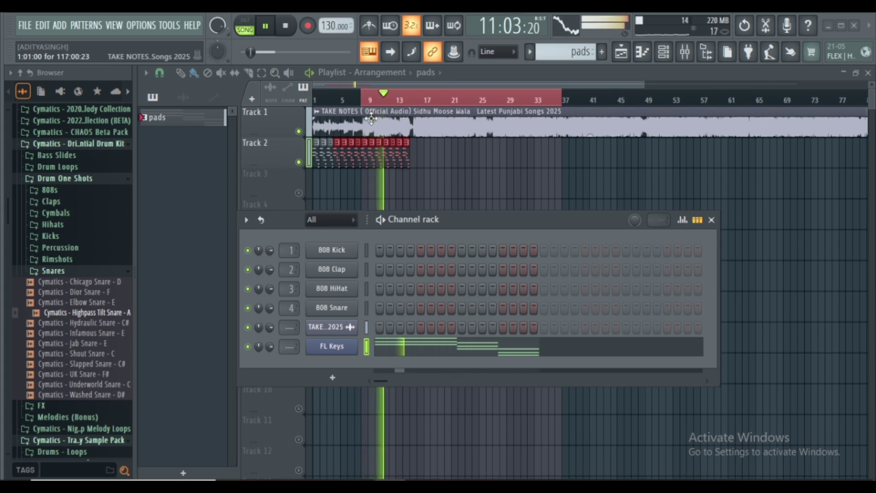
key(space)
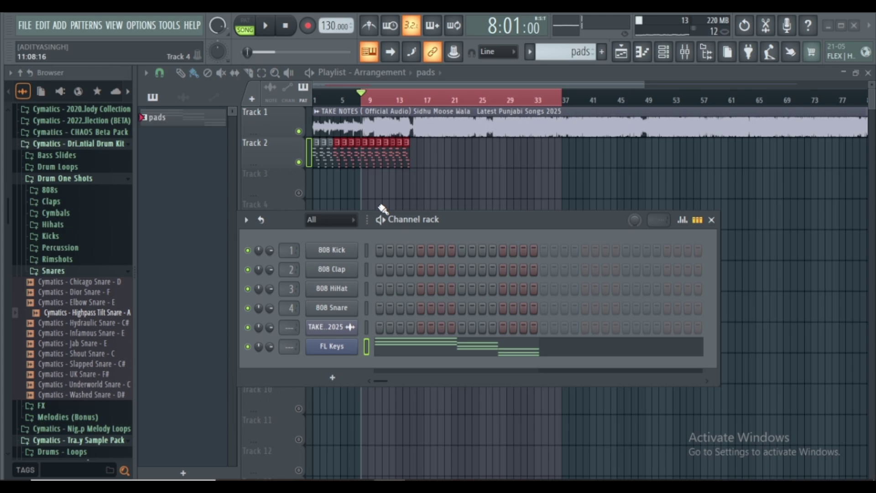
- Switch playback to pattern mode and listen to the pads pattern on its own
key(l)
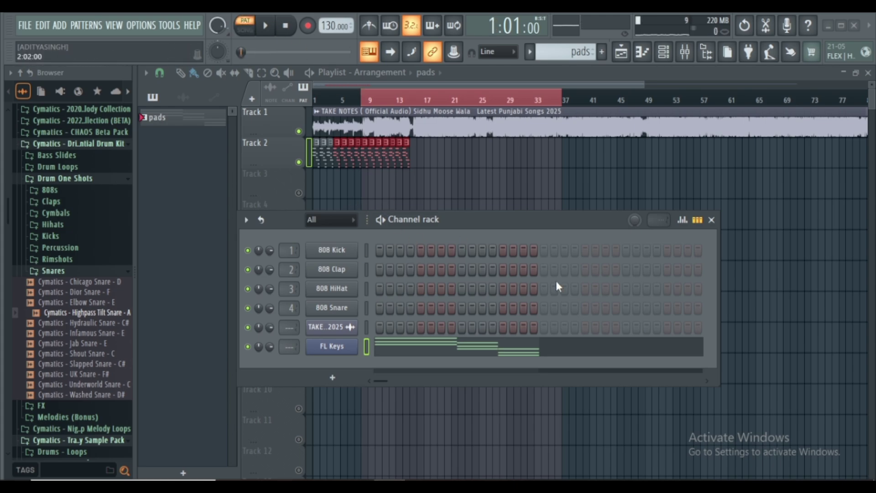
key(space)
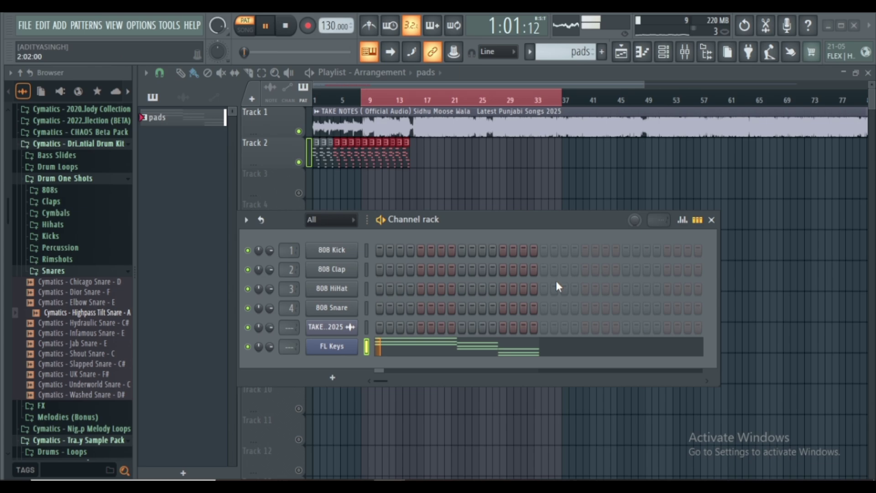
key(space)
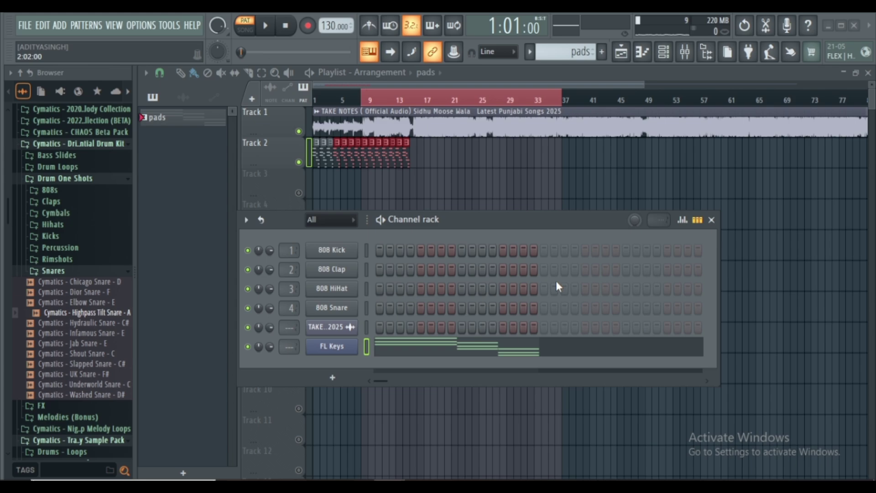
- Delete the pads clips on Track 2 from bar 4 onward
scroll(348, 101, up, 5)
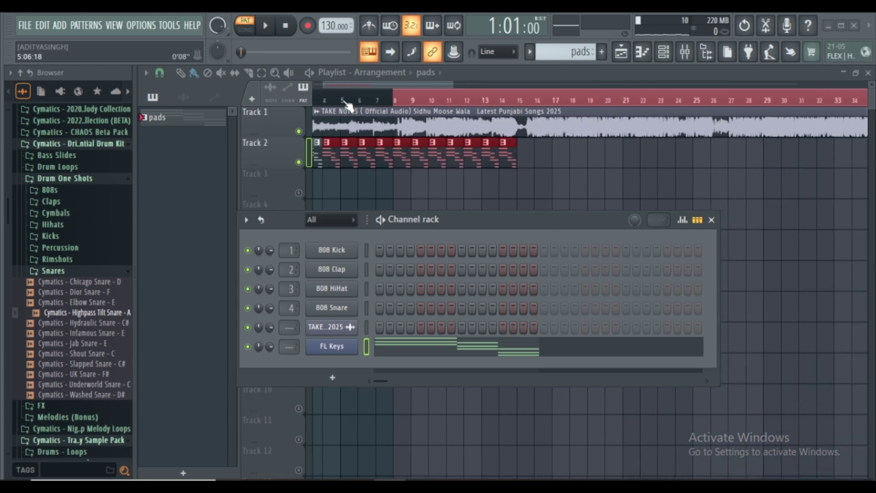
mouse_move(852, 171)
mouse_down()
mouse_move(482, 177)
mouse_move(425, 160)
mouse_up()
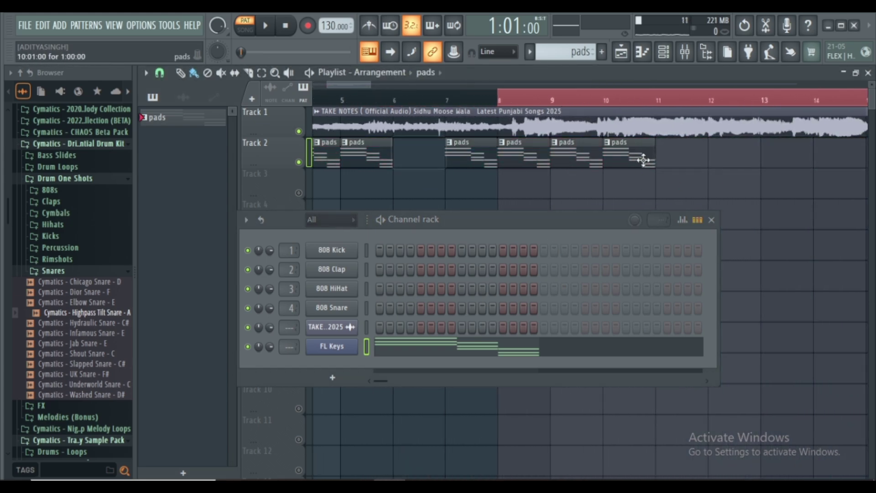
drag(644, 161, 368, 163)
right_click(303, 150)
click(459, 151)
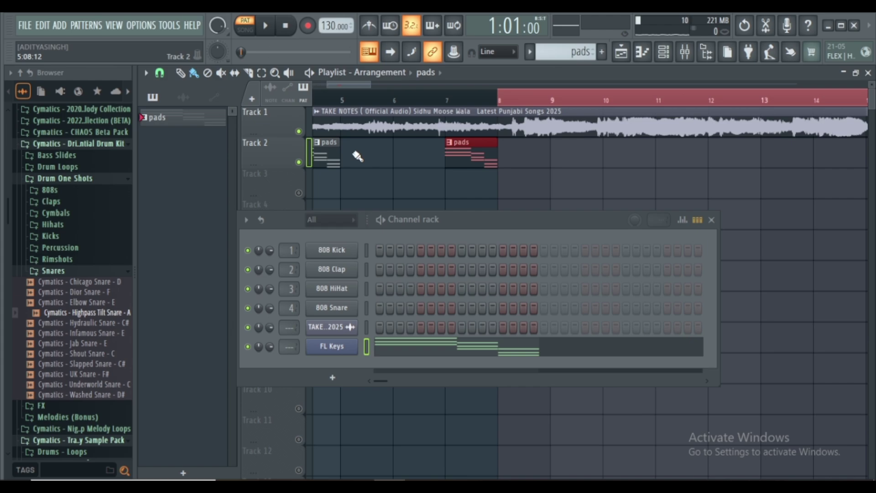
drag(517, 157, 352, 157)
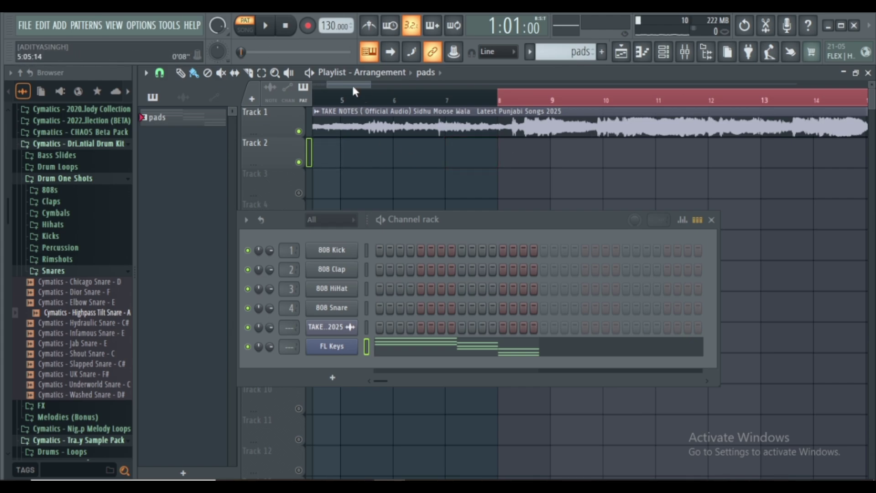
- Fill Track 2 with back-to-back pads clips from bar 1 to about bar 19
drag(352, 83, 264, 94)
mouse_move(392, 152)
mouse_down()
mouse_move(337, 156)
mouse_move(840, 160)
mouse_up()
click(386, 160)
scroll(453, 97, down, 5)
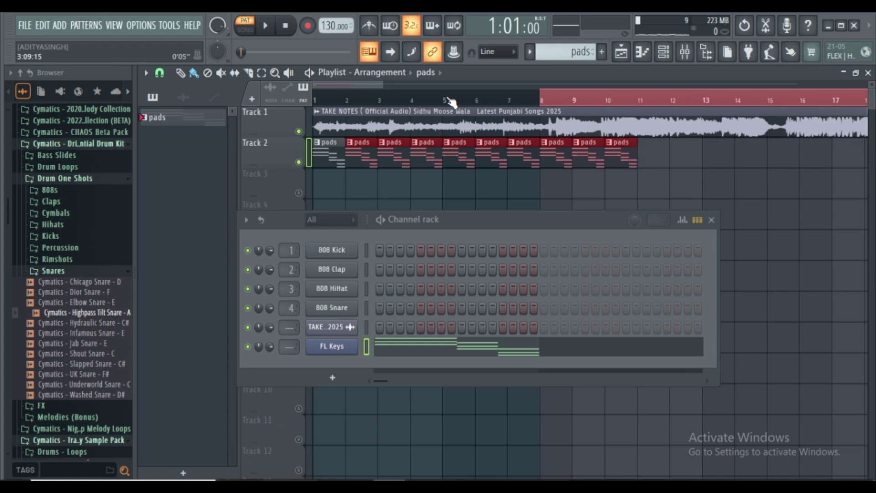
drag(496, 159, 638, 165)
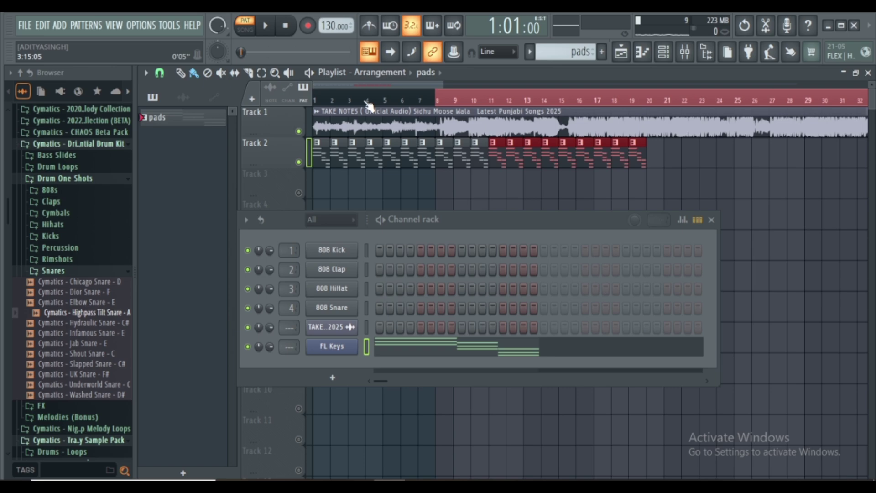
- Duplicate all the FL Keys chord notes 19 semitones lower, so the first copied chord spans B1 to Gb2
right_click(325, 349)
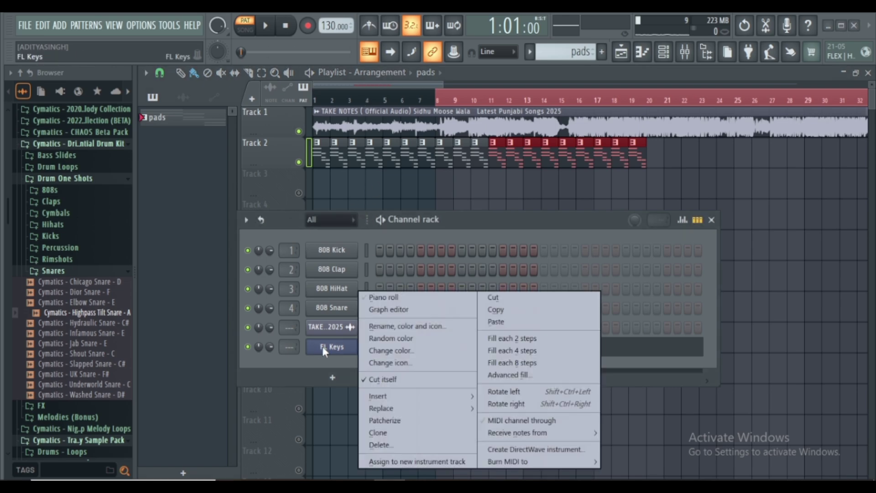
click(389, 297)
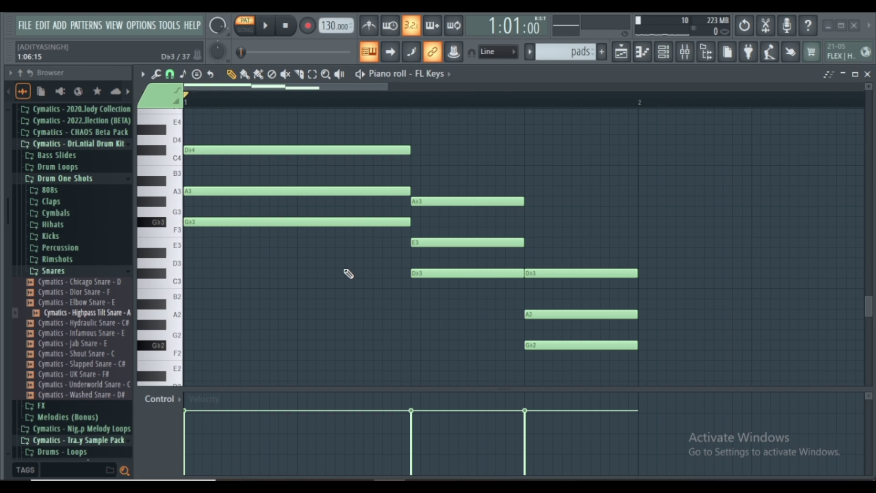
scroll(401, 266, down, 3)
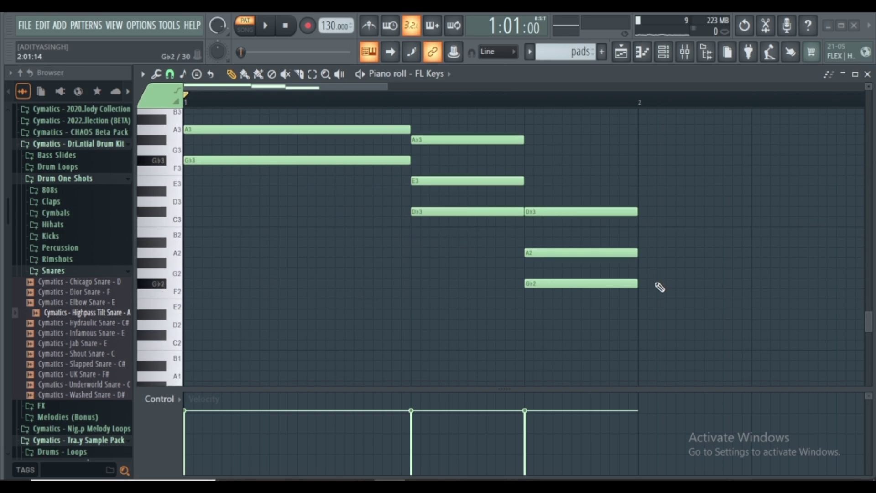
drag(630, 314, 191, 145)
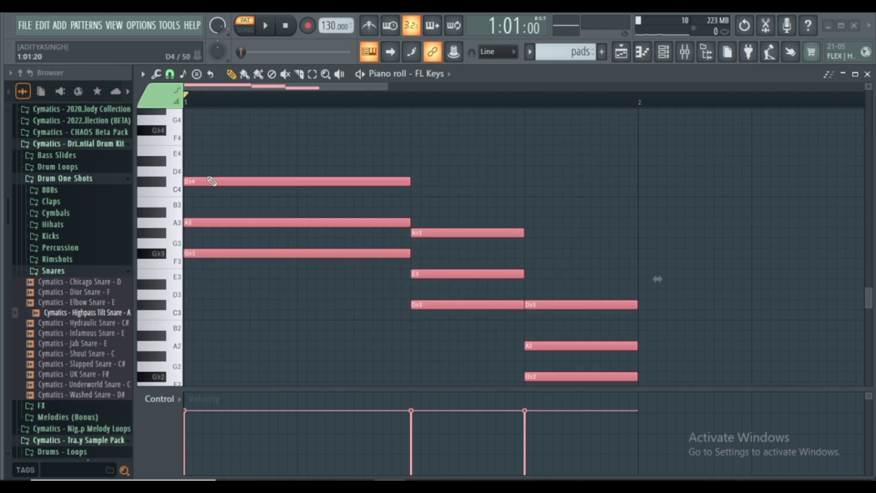
drag(207, 178, 221, 378)
scroll(292, 283, down, 3)
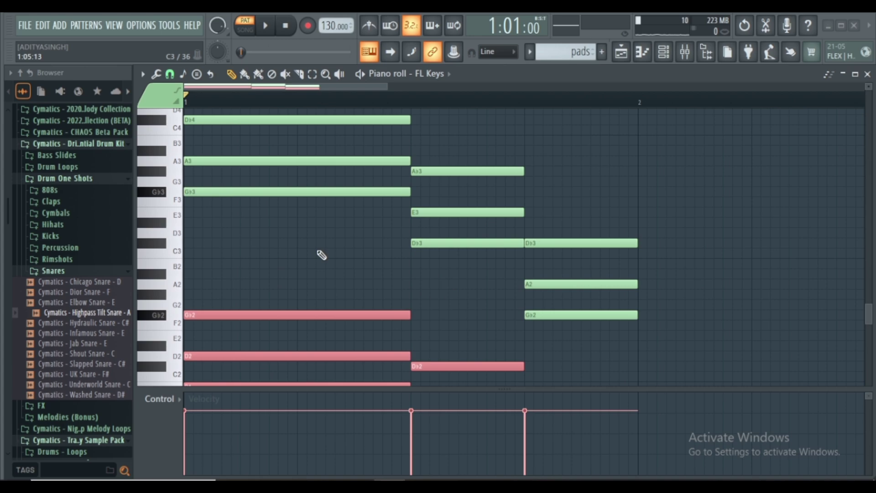
- Play back the start of the pads pattern to hear the chords with their lower layer
key(space)
scroll(456, 109, down, 4)
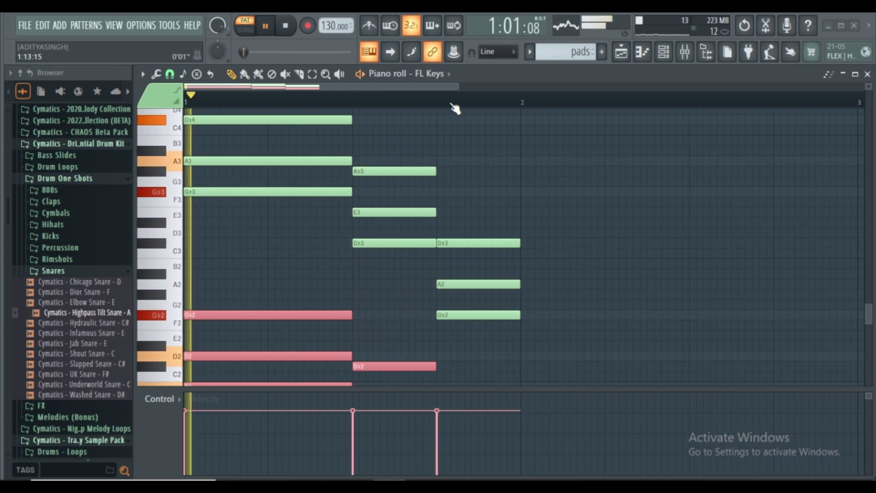
scroll(477, 141, down, 1)
scroll(484, 173, down, 3)
scroll(493, 206, up, 2)
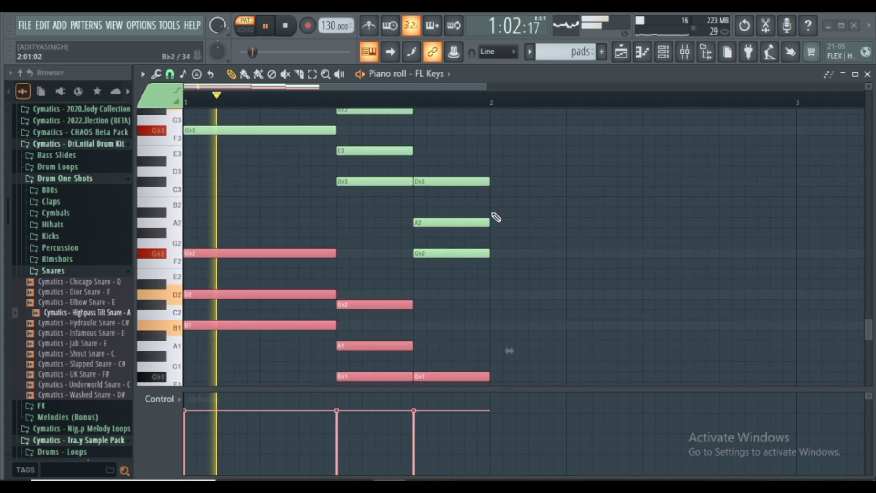
key(space)
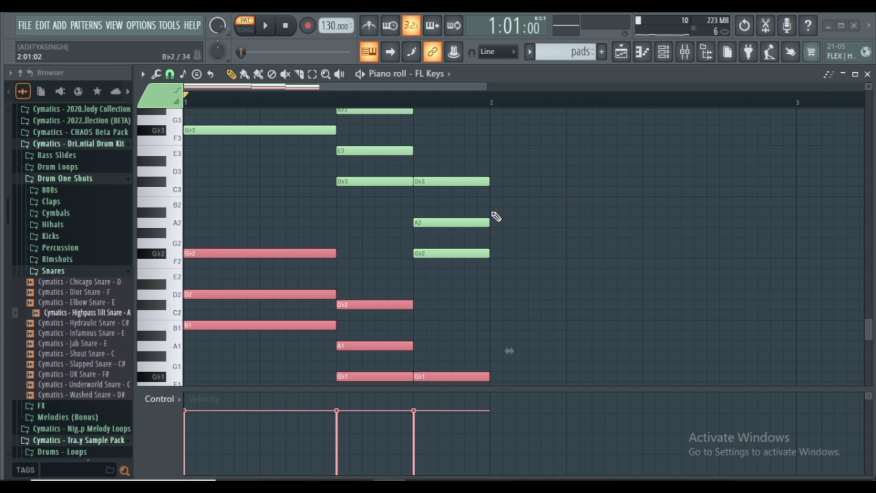
- Duplicate both layers of chords from bar 1 into bar 2, making the pads pattern two bars long
scroll(416, 241, down, 5)
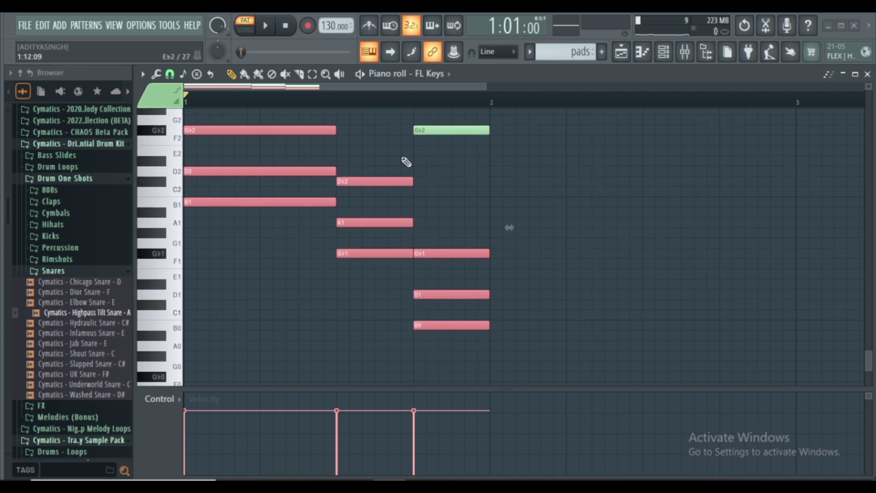
scroll(867, 83, down, 2)
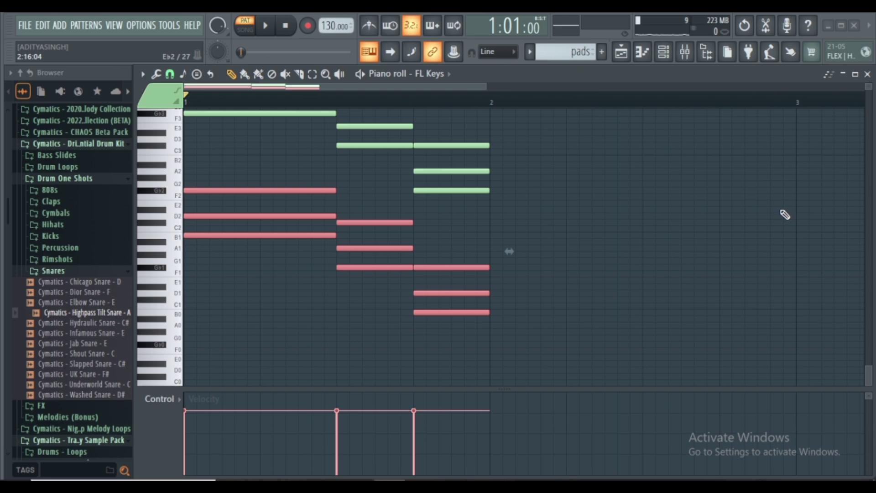
scroll(779, 219, up, 5)
scroll(689, 267, down, 2)
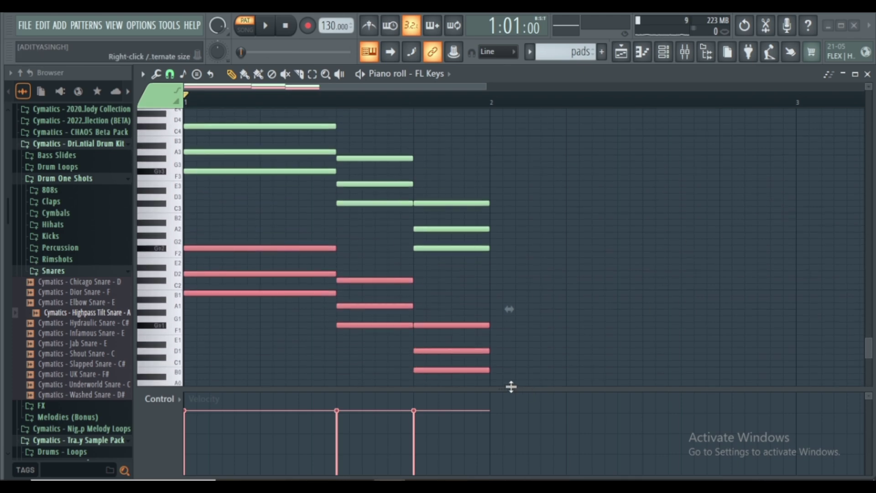
drag(511, 389, 541, 128)
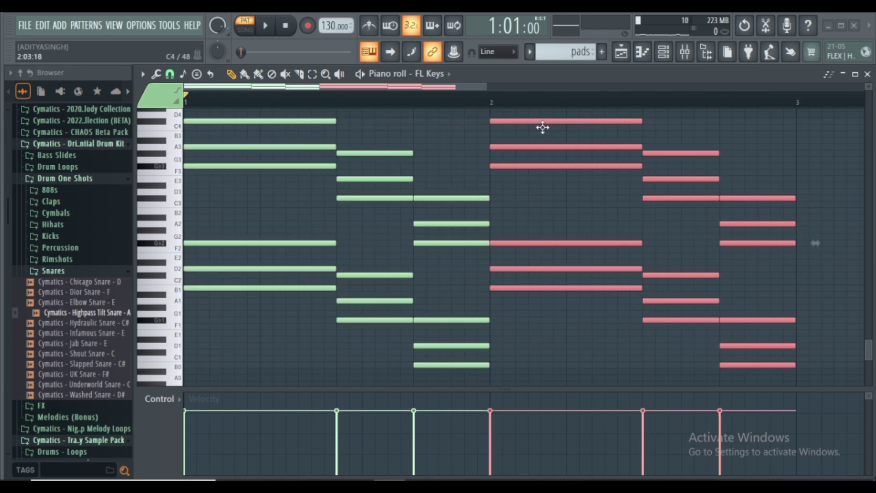
- Play back the duplicated chords across bars 1 and 2
key(space)
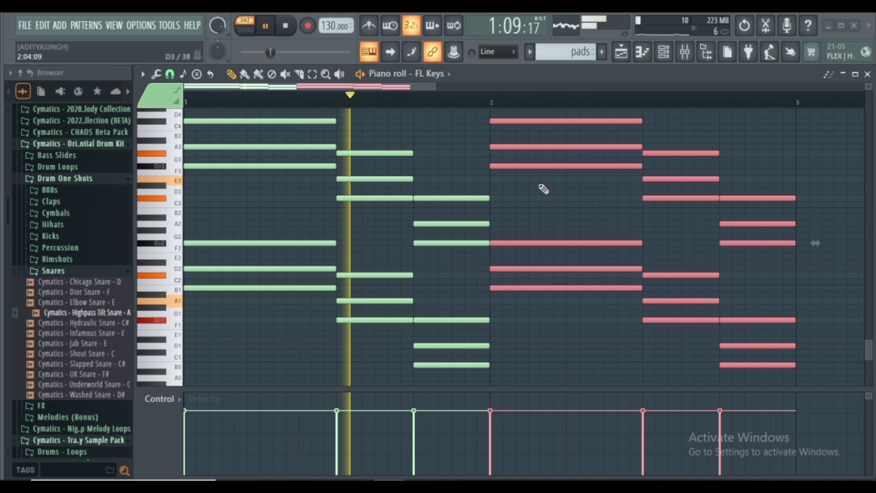
scroll(329, 108, down, 2)
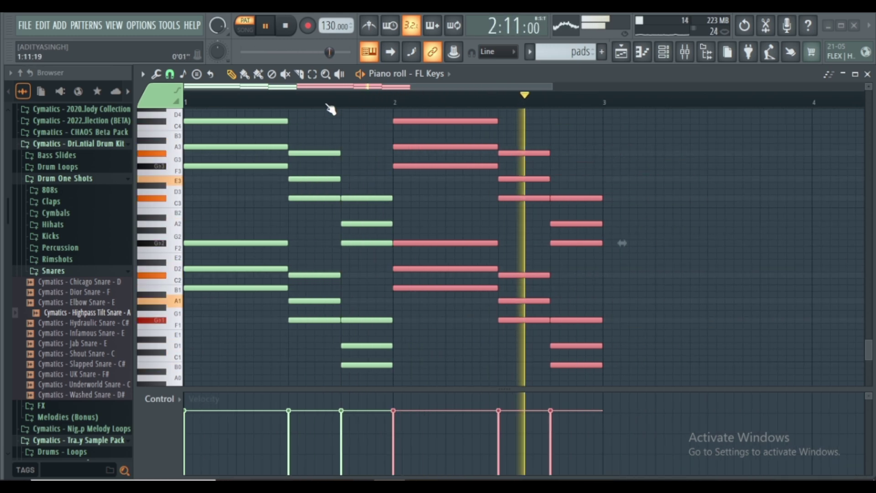
key(space)
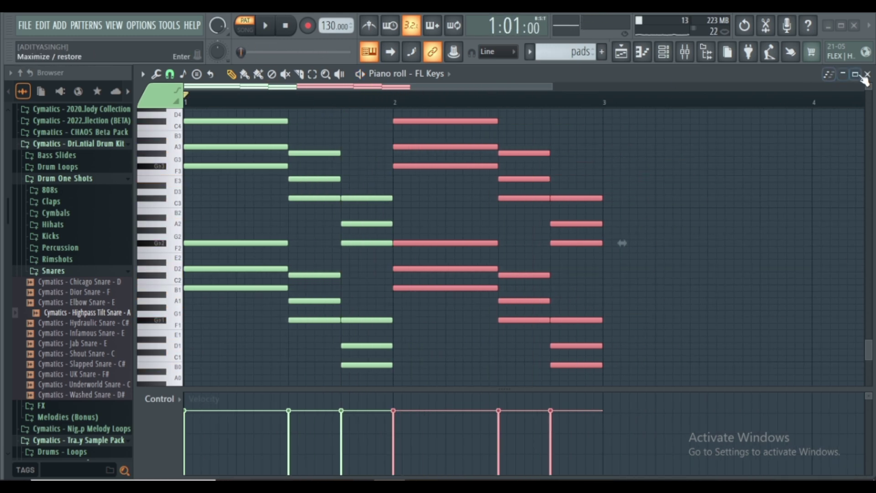
- Close the piano roll and fill the emptied Track 2 with two-bar pads clips from bar 1 through bar 22
click(867, 74)
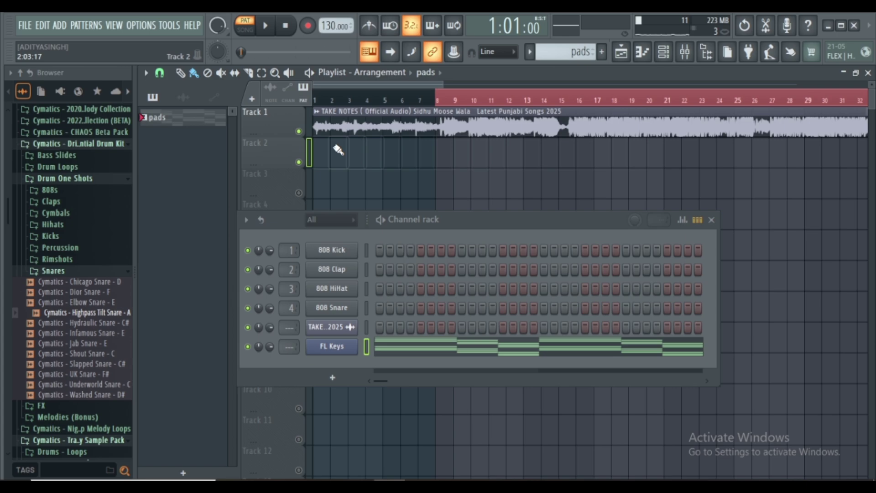
click(321, 149)
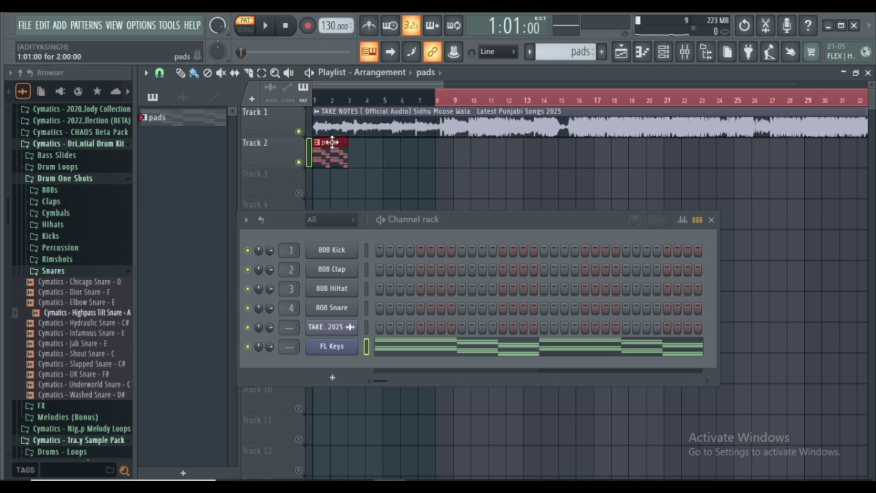
click(366, 160)
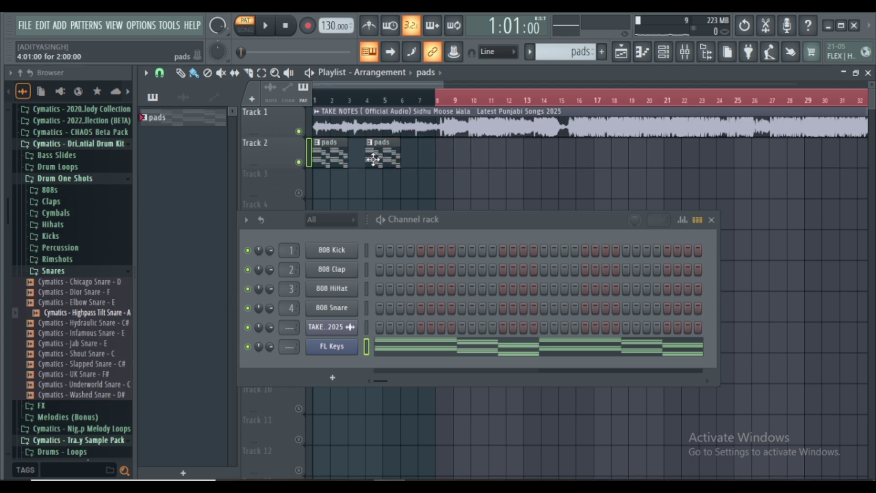
mouse_move(373, 159)
mouse_down()
mouse_move(362, 158)
mouse_move(687, 168)
mouse_up()
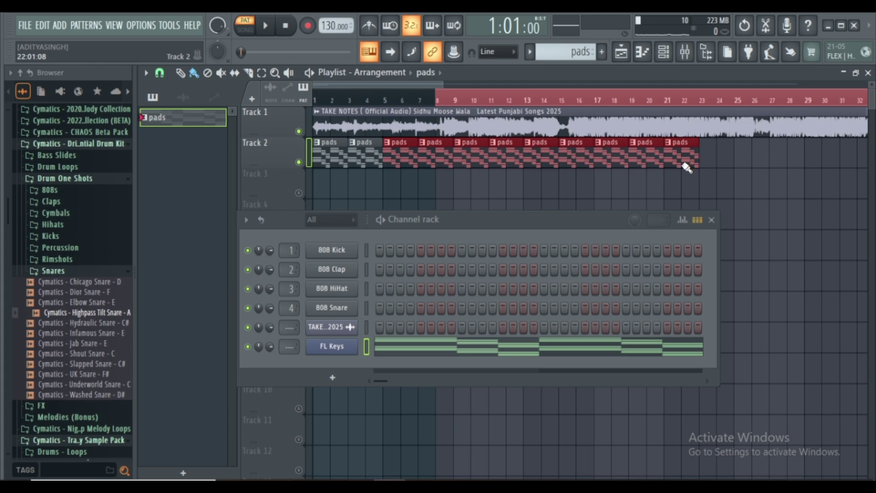
scroll(372, 96, up, 8)
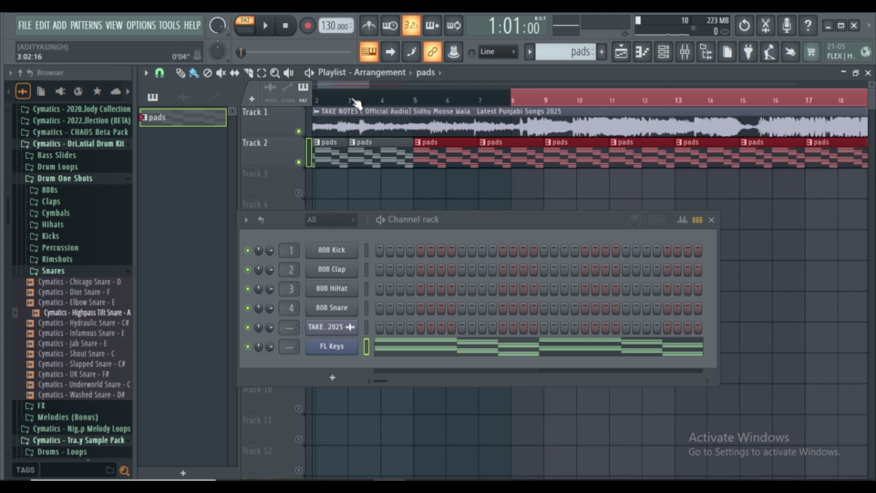
scroll(364, 100, down, 1)
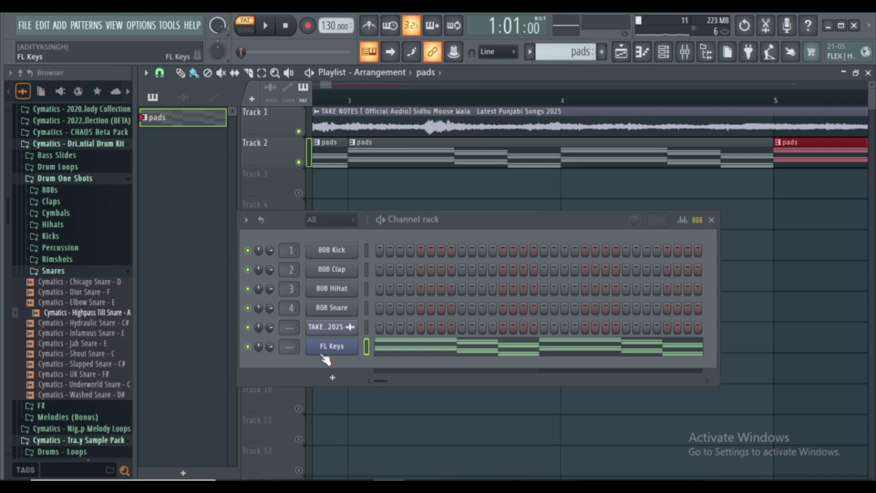
- Reopen the FL Keys piano roll and listen to the two-bar pads pattern twice, checking both chord layers
right_click(333, 347)
click(400, 294)
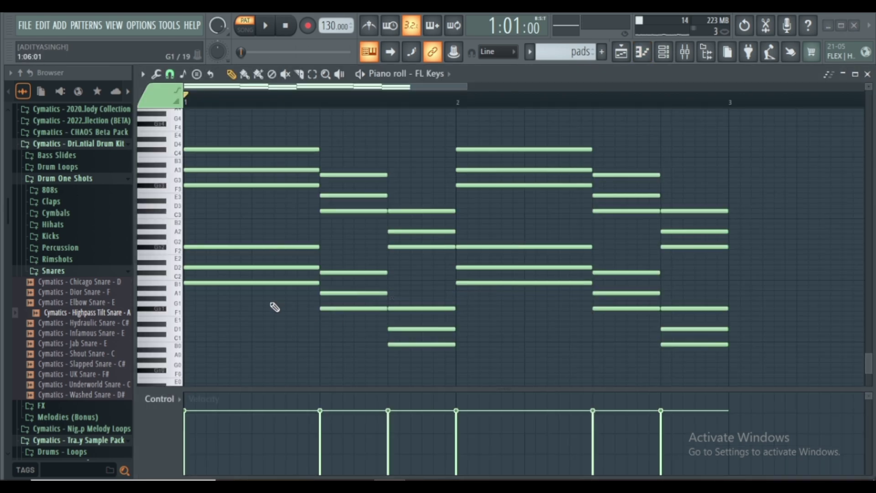
scroll(867, 83, up, 3)
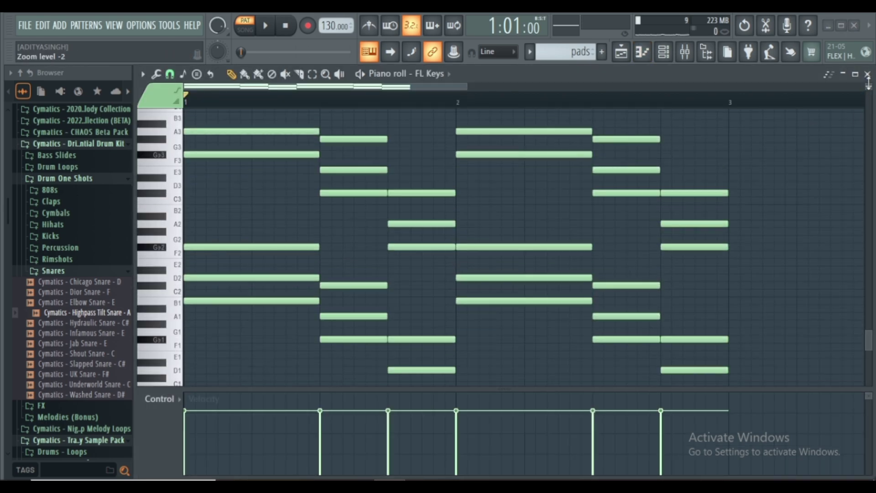
key(space)
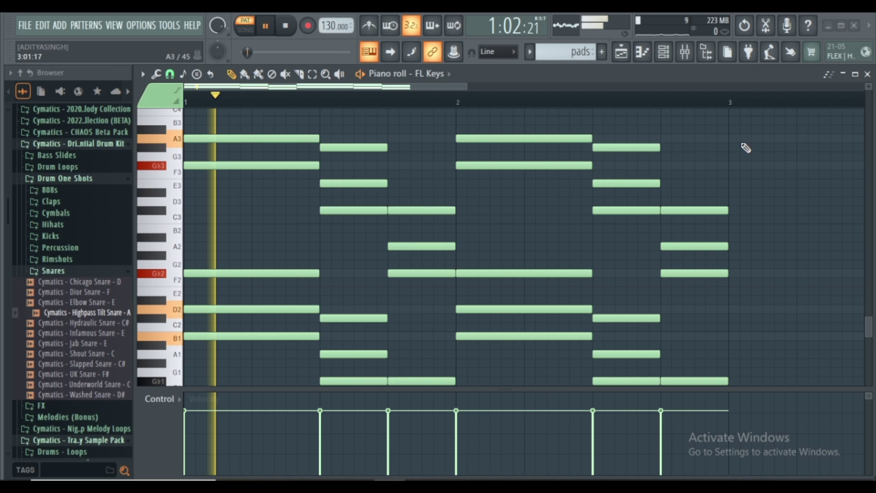
scroll(451, 178, up, 2)
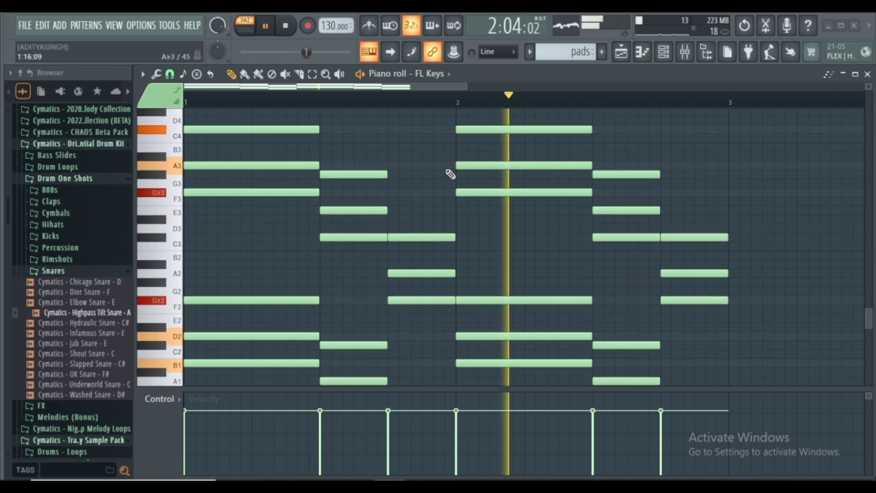
scroll(575, 168, down, 6)
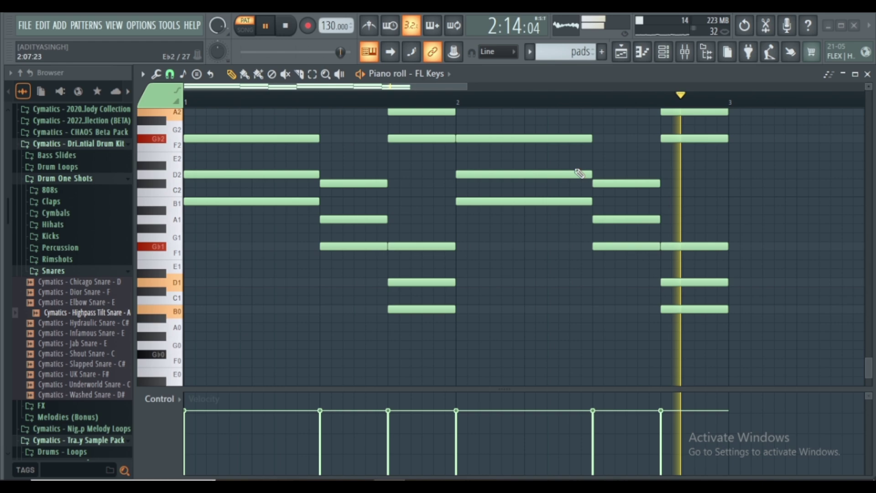
key(space)
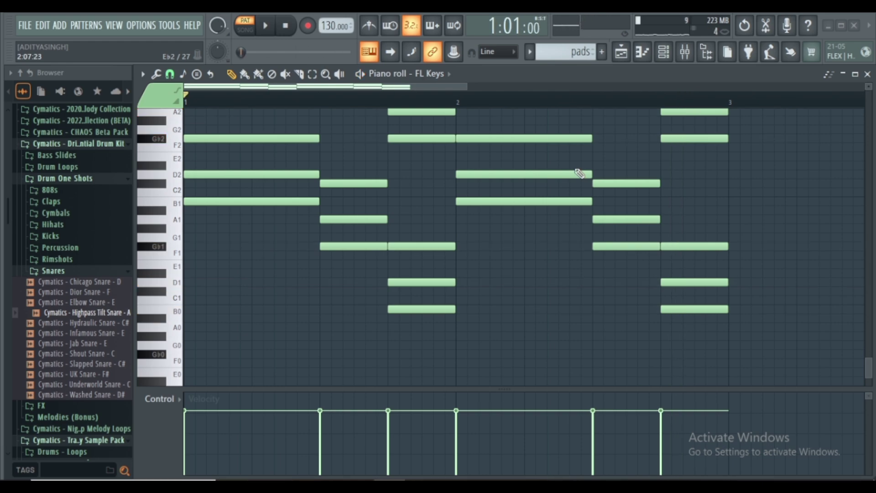
key(space)
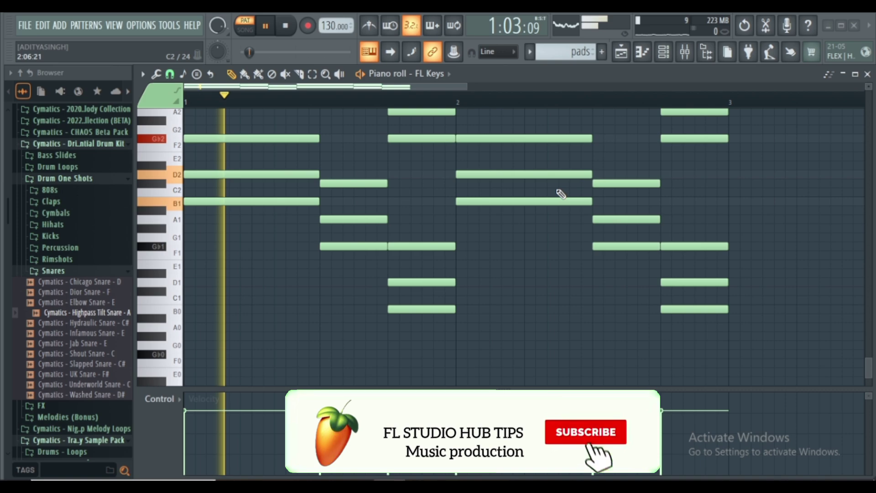
scroll(324, 111, down, 3)
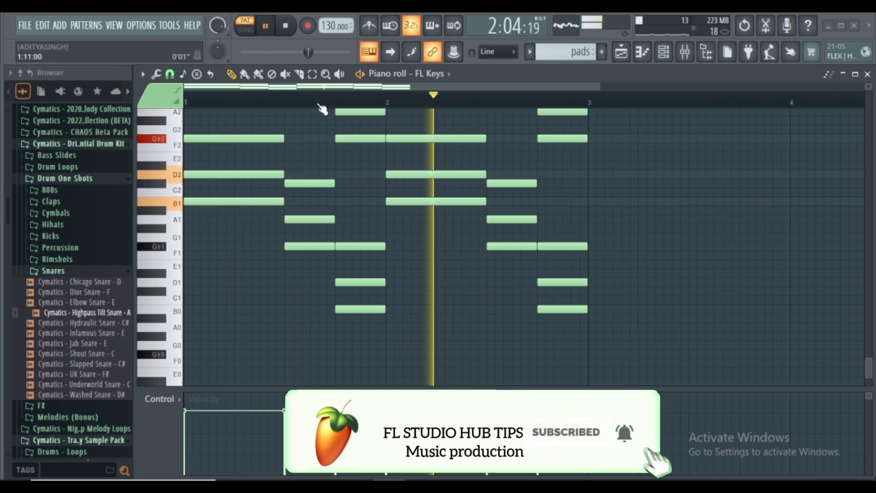
scroll(413, 190, up, 3)
key(space)
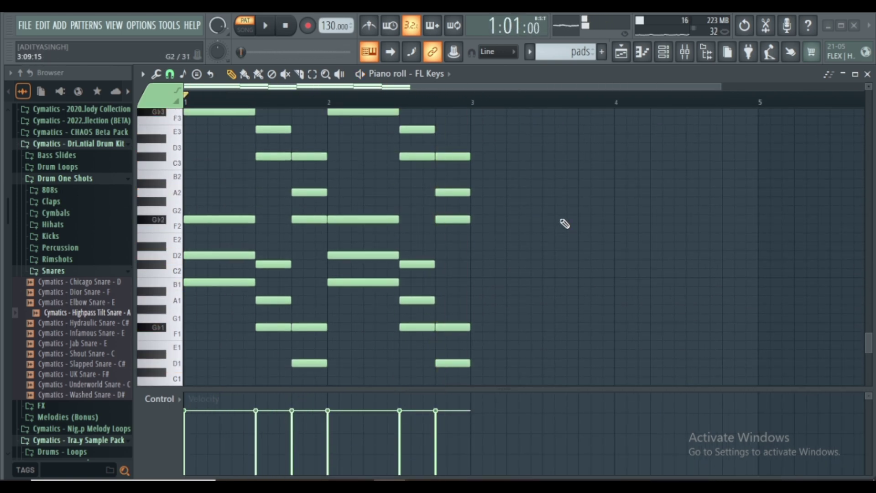
- Close the piano roll and replace the FL Keys channel's instrument with GMS
click(867, 74)
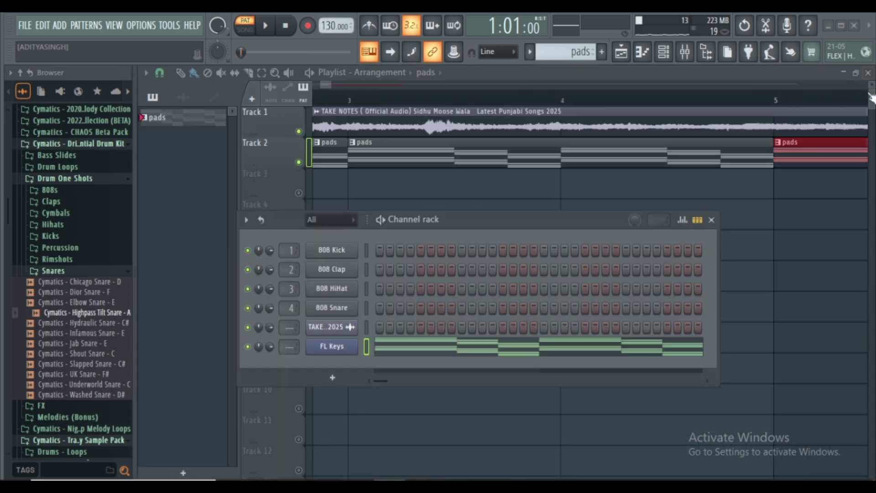
right_click(333, 346)
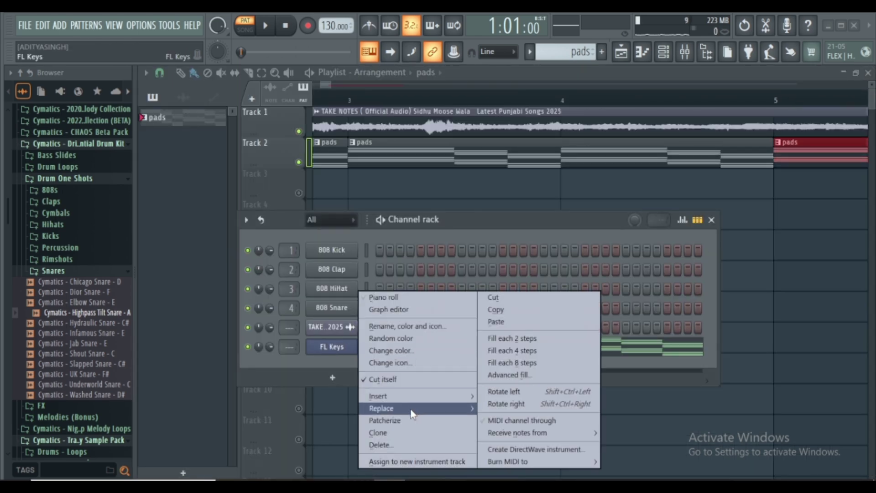
mouse_move(406, 410)
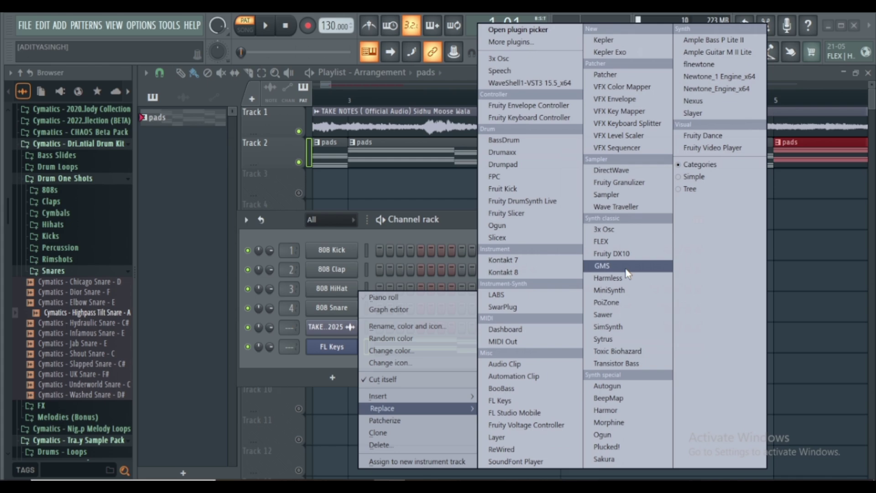
click(602, 264)
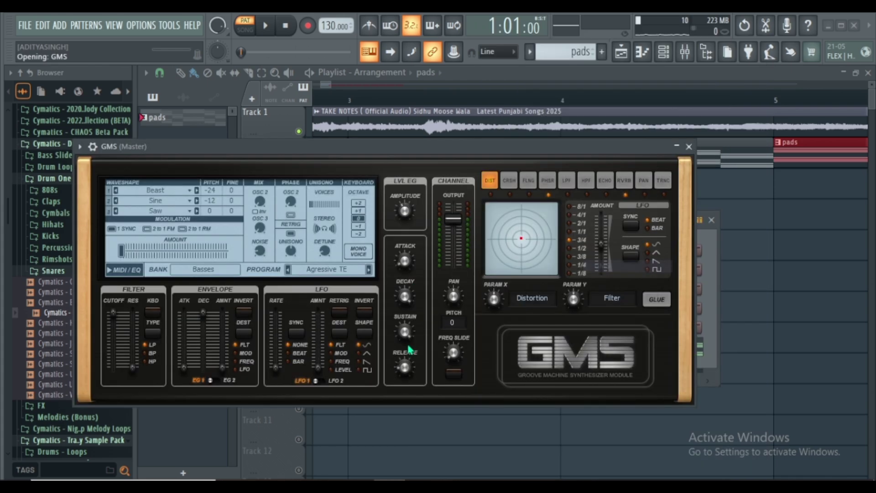
- Load the Pad 6 MC preset from the Pads & Textures bank in GMS and close the synth
click(198, 276)
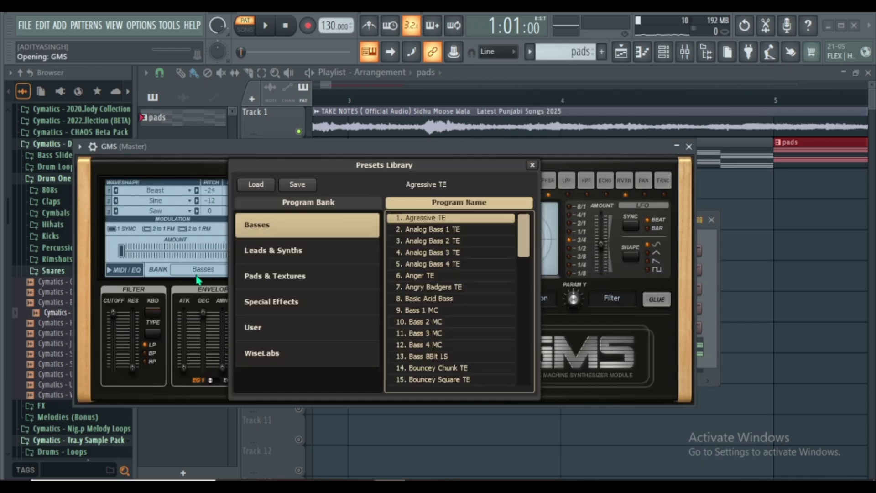
click(276, 286)
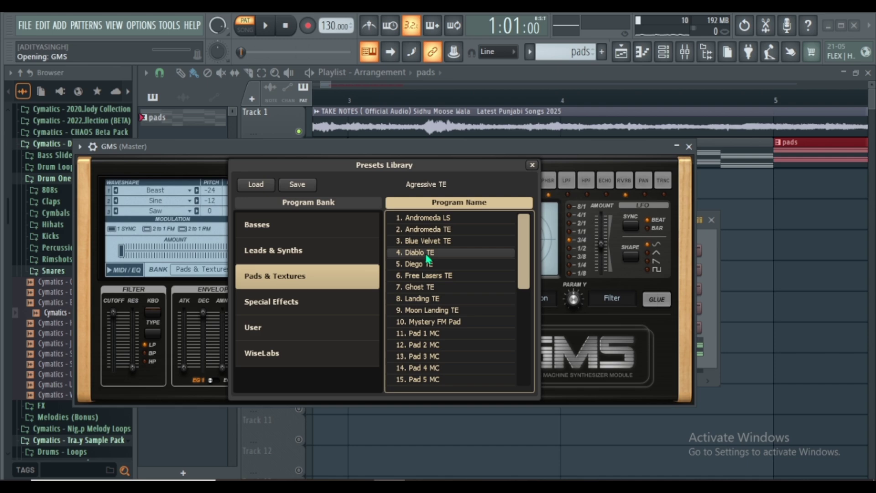
scroll(406, 253, down, 3)
click(437, 359)
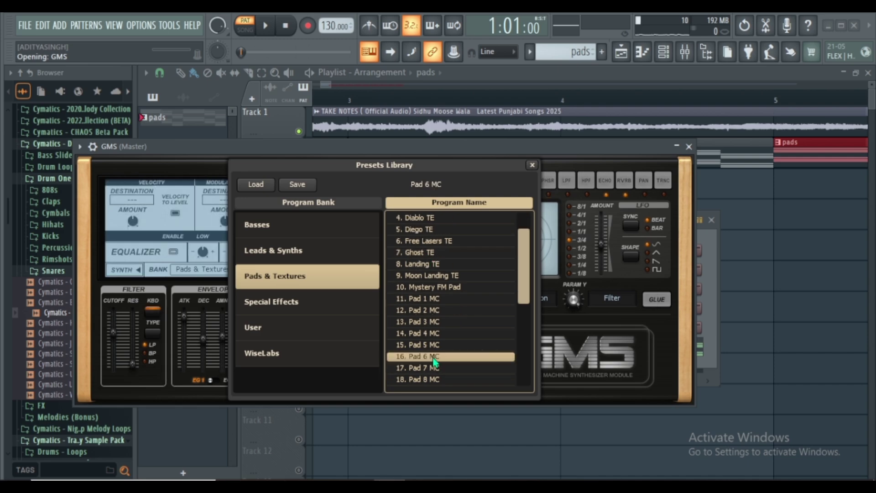
click(532, 165)
click(690, 146)
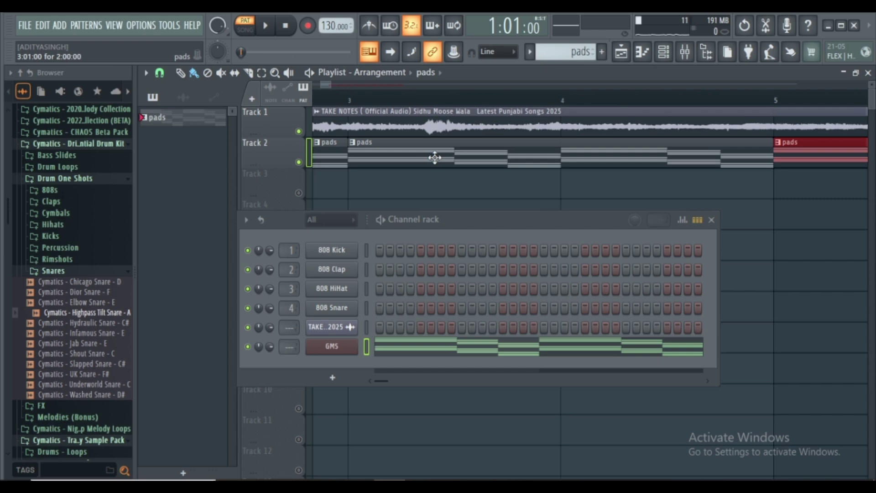
- Listen to the pads pattern with the GMS sound and switch playback to song mode
key(space)
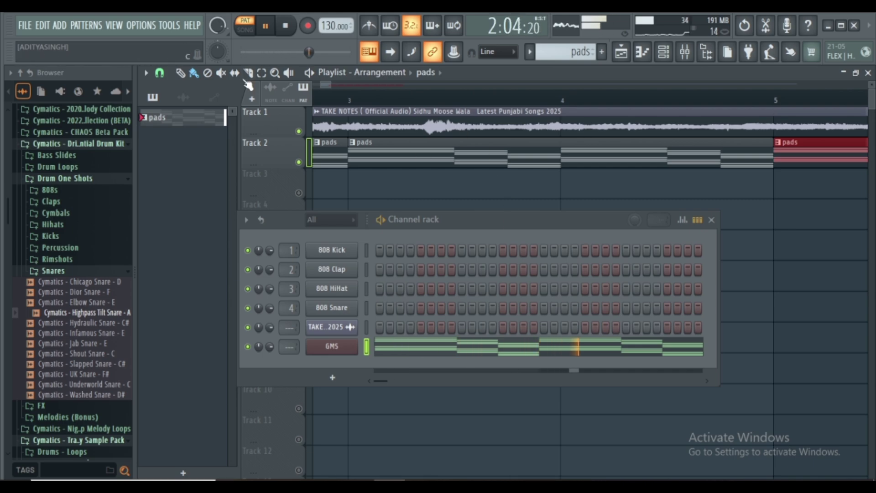
click(244, 26)
key(space)
- Raise the velocity of bar 1's first chord to maximum in the GMS piano roll and play it back with the song
key(F7)
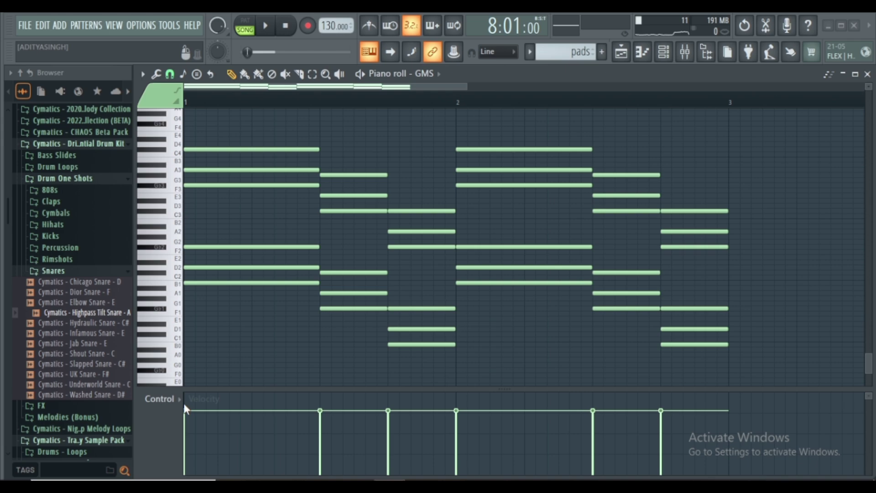
drag(191, 415, 191, 397)
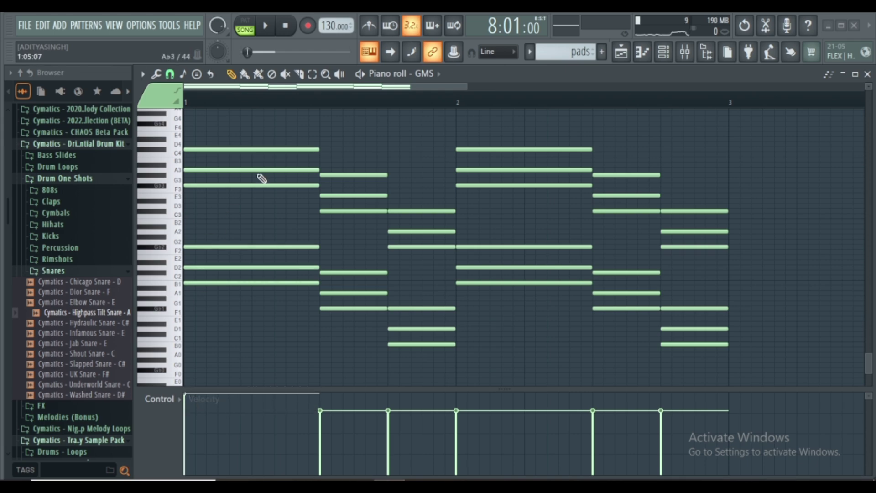
click(867, 75)
key(space)
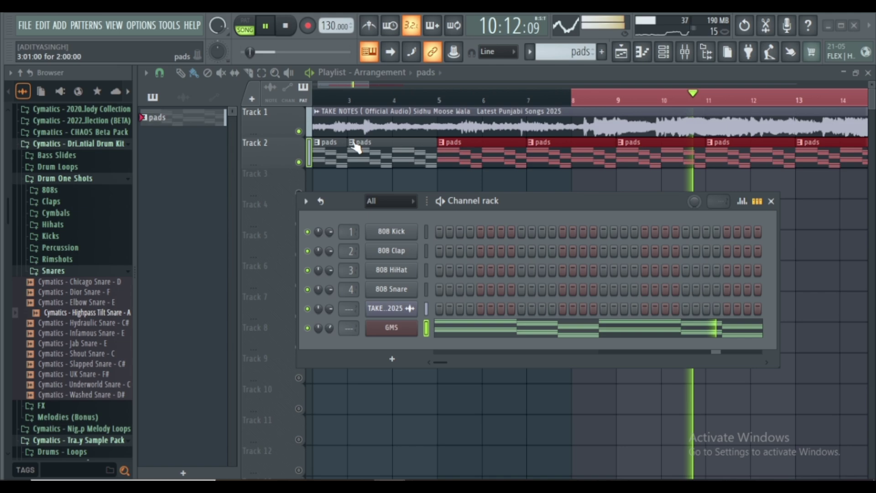
key(space)
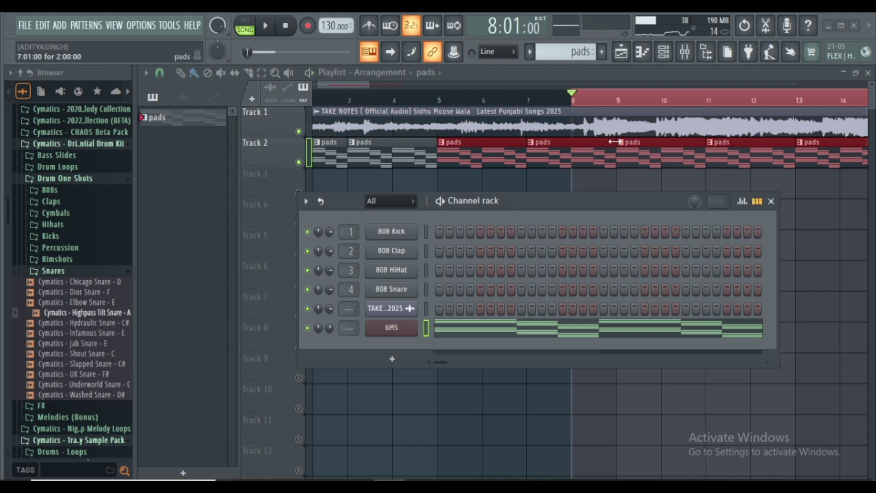
- Reopen the GMS piano roll, raise bar 1's third chord to maximum velocity and play it back in pattern mode
right_click(391, 328)
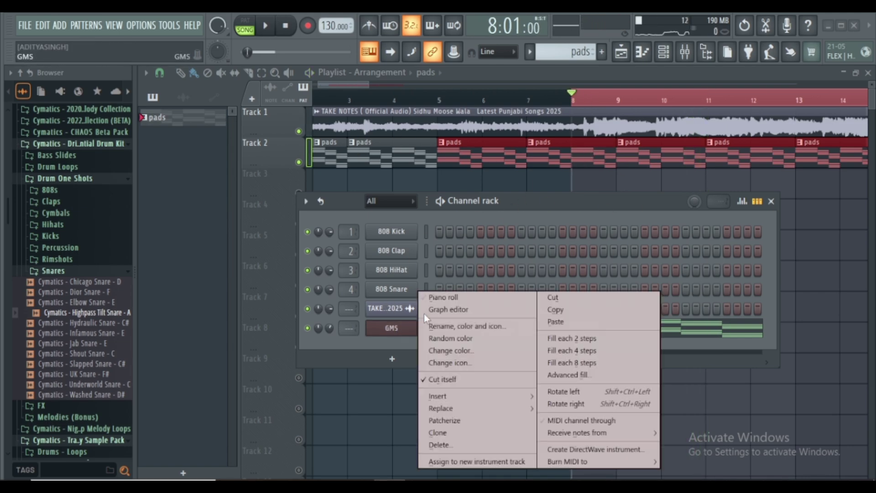
click(425, 296)
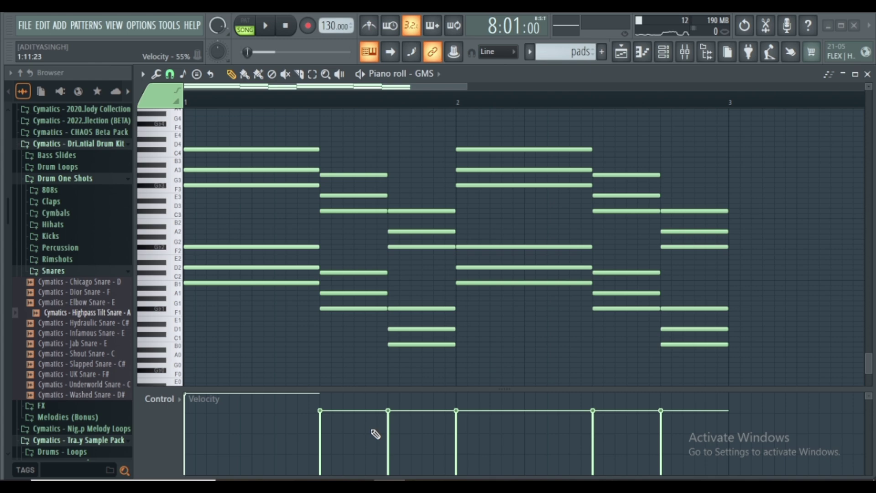
drag(388, 415, 390, 392)
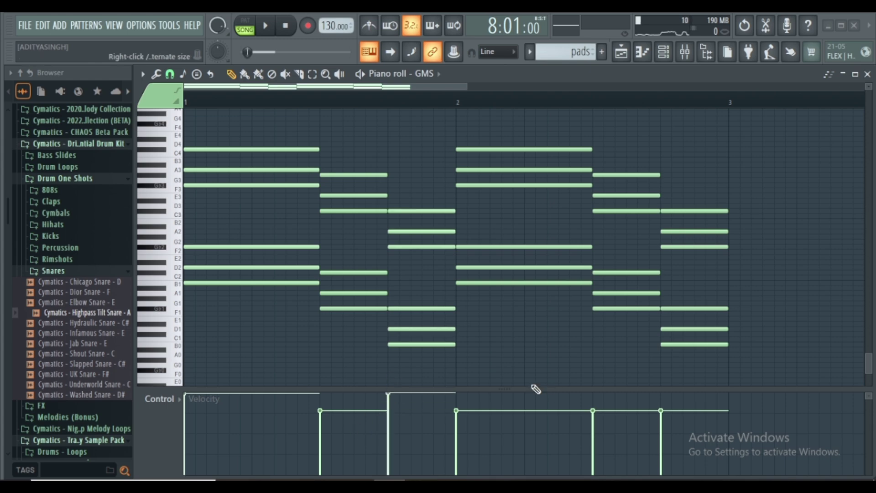
key(space)
key(space)
click(245, 27)
key(space)
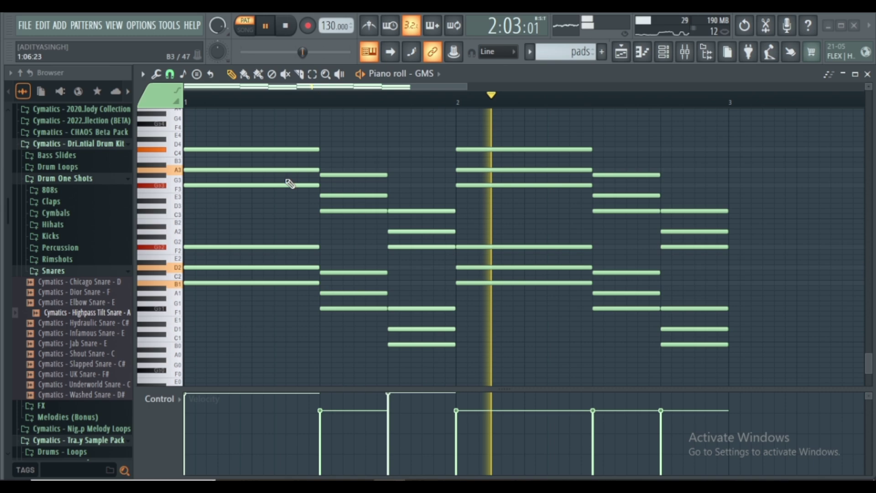
key(space)
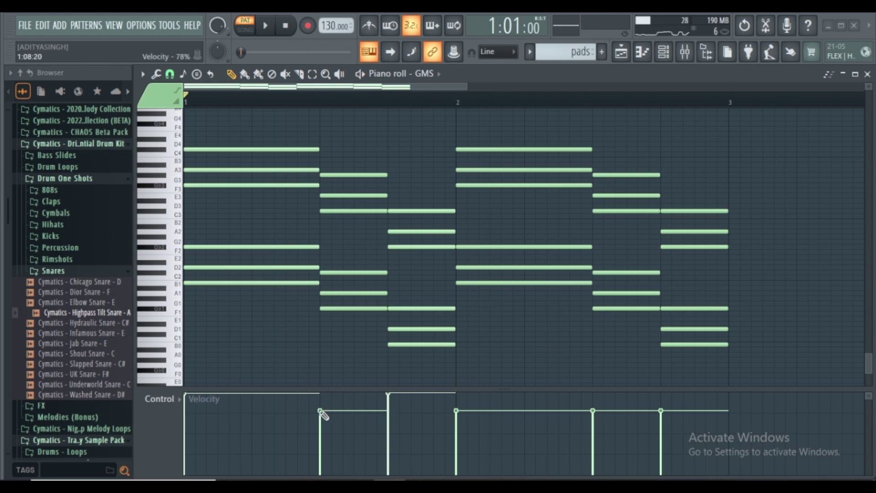
- Raise bar 1's second chord to maximum velocity and lower its third chord to about 70% while listening to the pattern
drag(321, 410, 322, 394)
drag(391, 391, 388, 422)
key(space)
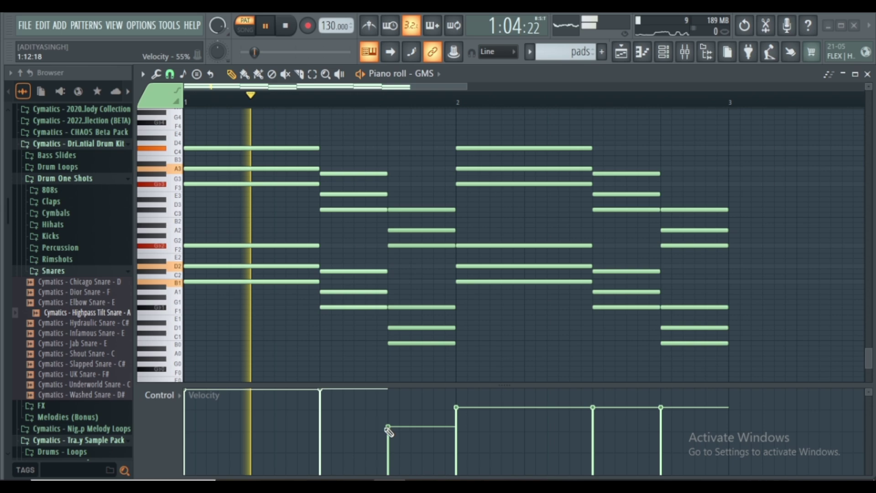
drag(387, 428, 388, 414)
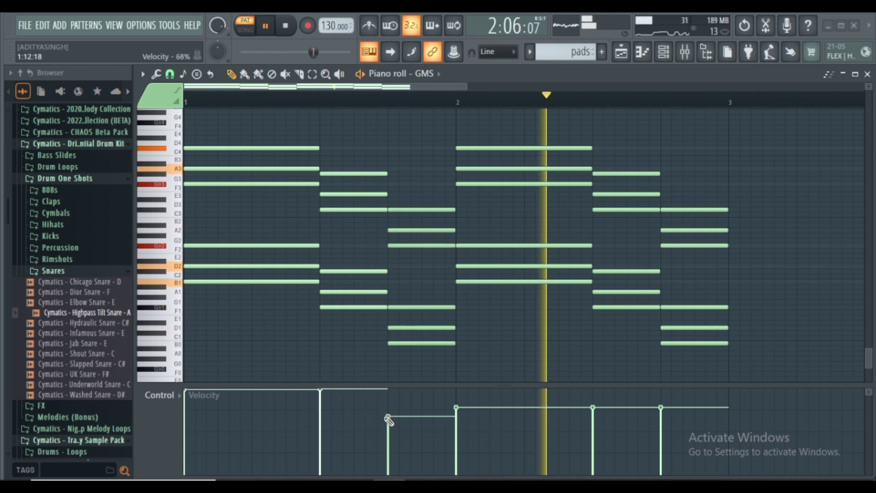
key(space)
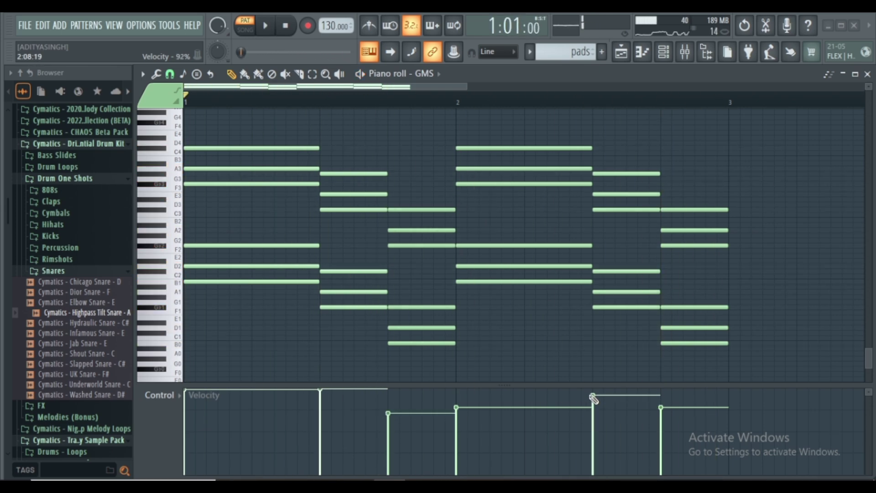
- Raise the second and third chords of bar 2 to maximum velocity and play back the pattern
drag(664, 408, 665, 387)
key(space)
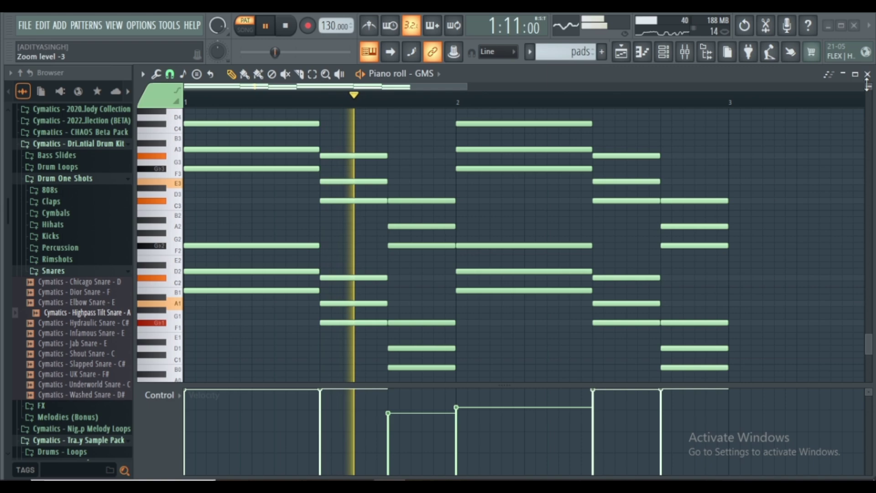
drag(868, 87, 867, 84)
scroll(580, 256, down, 1)
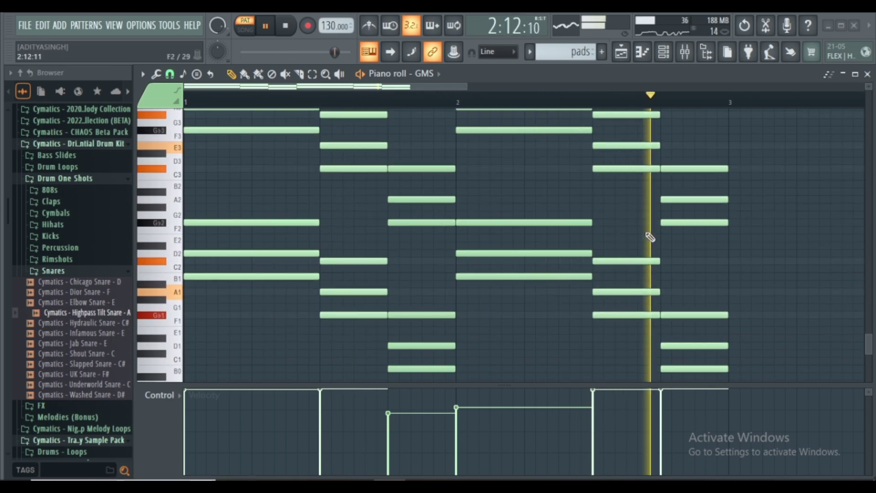
key(space)
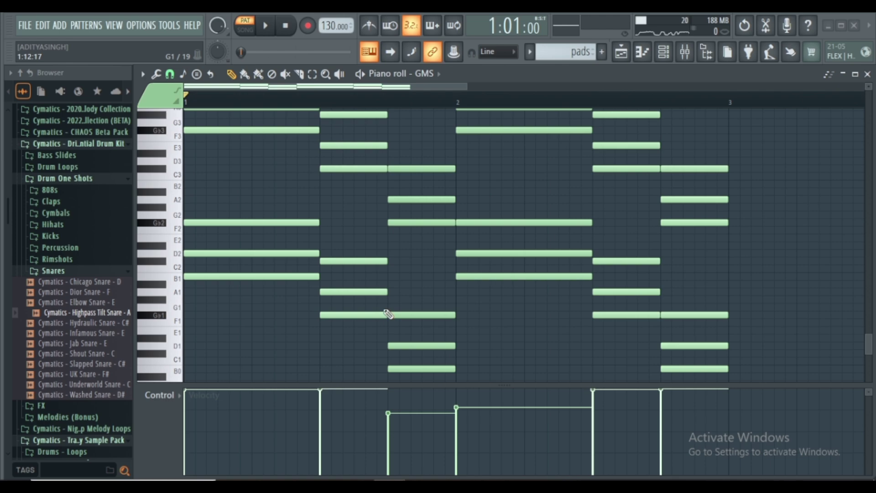
- Add a half-bar A2 note to the first chord of bar 1 and play back the result
click(187, 200)
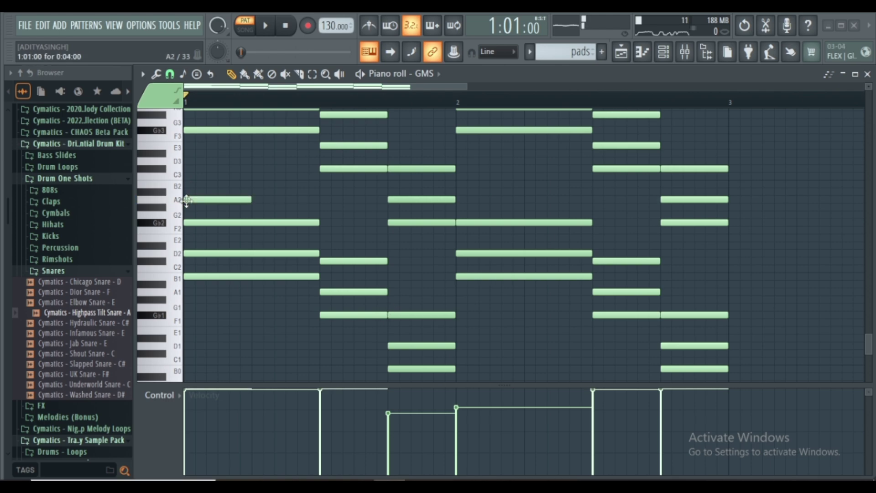
drag(250, 199, 324, 203)
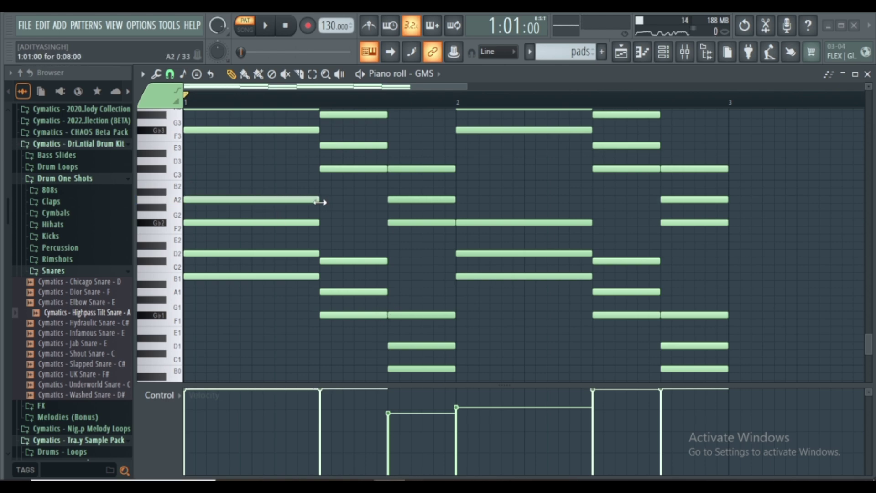
key(space)
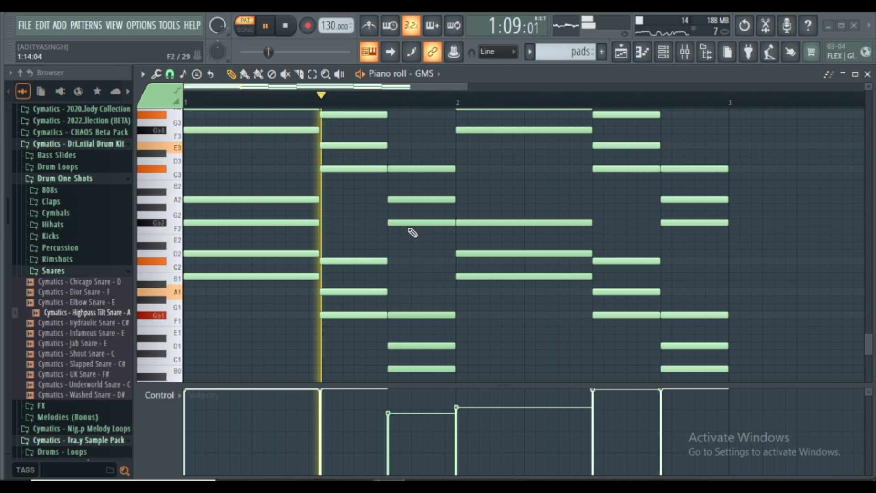
key(space)
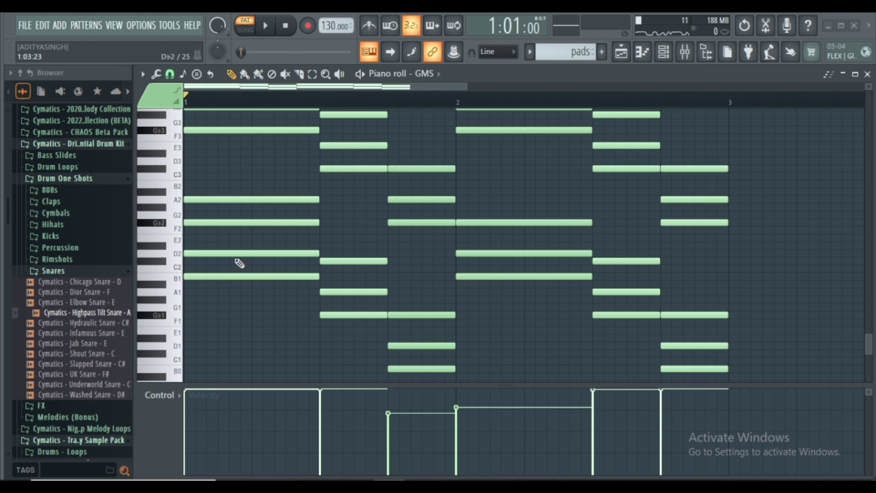
- Add a half-bar B1 note starting at bar 1's third chord and briefly play the pattern
click(417, 277)
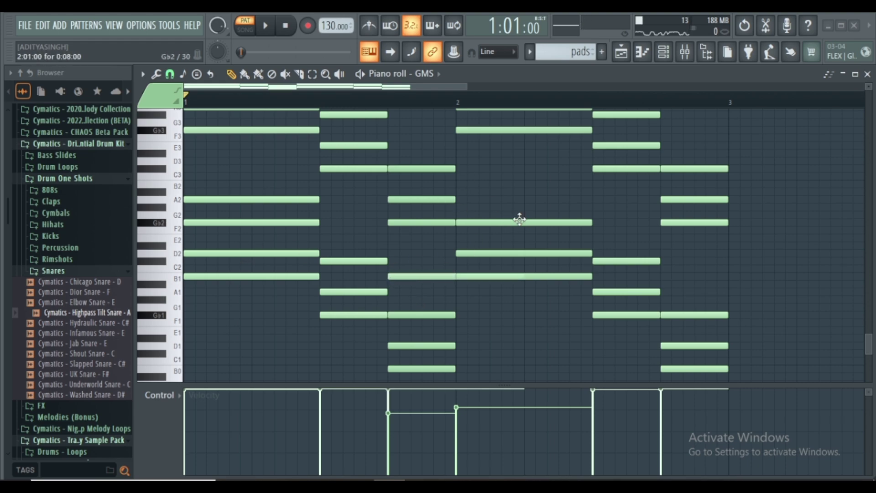
key(space)
key(space)
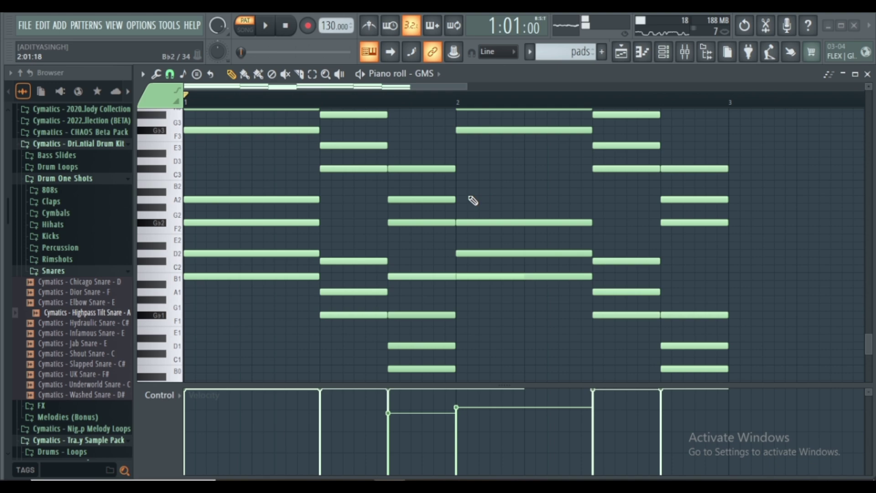
- Add a half-bar A2 note to the first chord of bar 2 and listen to the pattern
click(457, 199)
key(space)
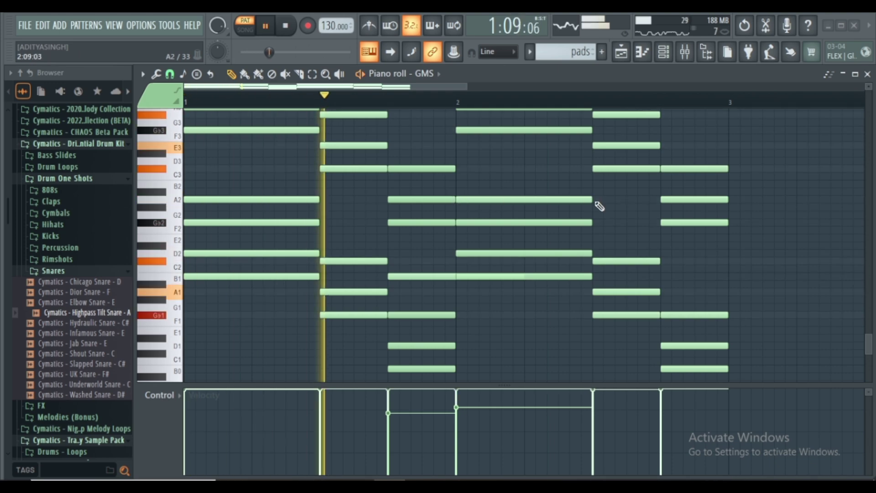
scroll(550, 242, up, 1)
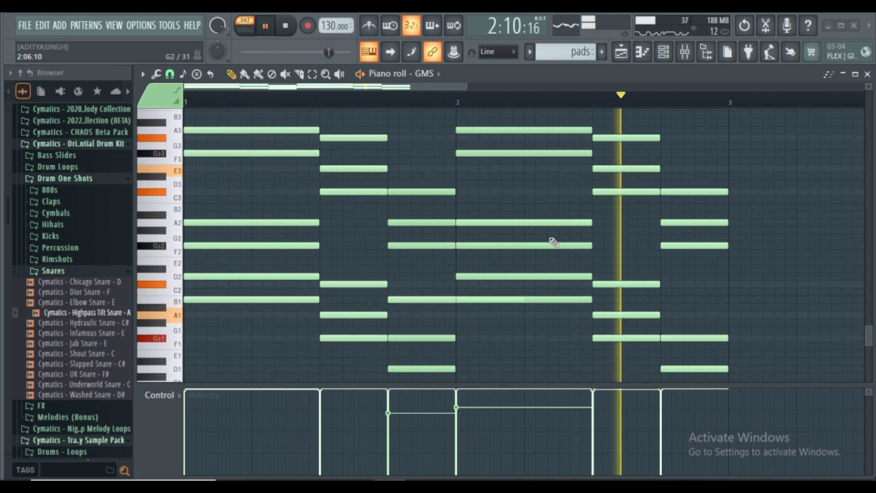
scroll(455, 210, up, 1)
key(space)
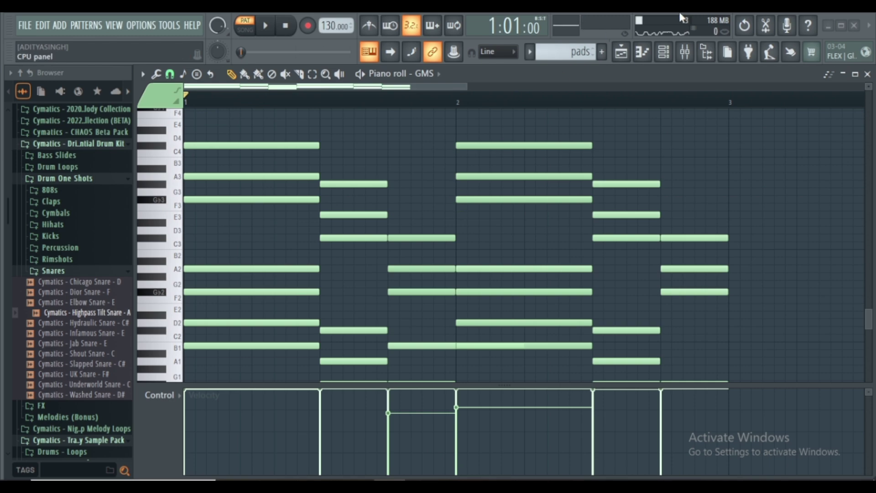
- Add consecutive quarter-bar Eb3 and Db3 notes within bar 2's first chord and play back the pads pattern
scroll(369, 271, down, 1)
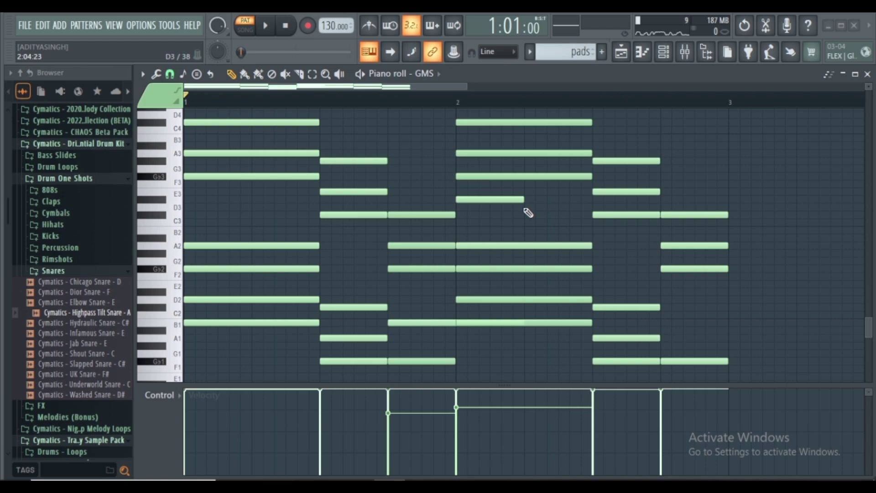
key(space)
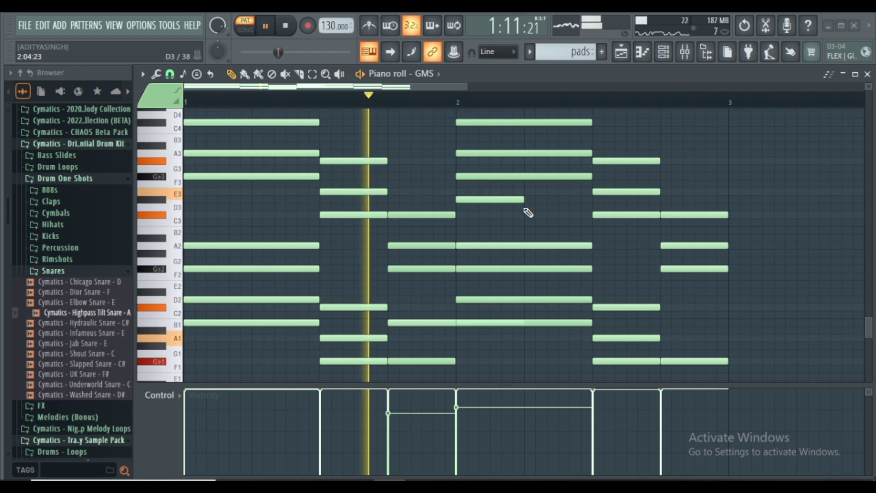
click(526, 215)
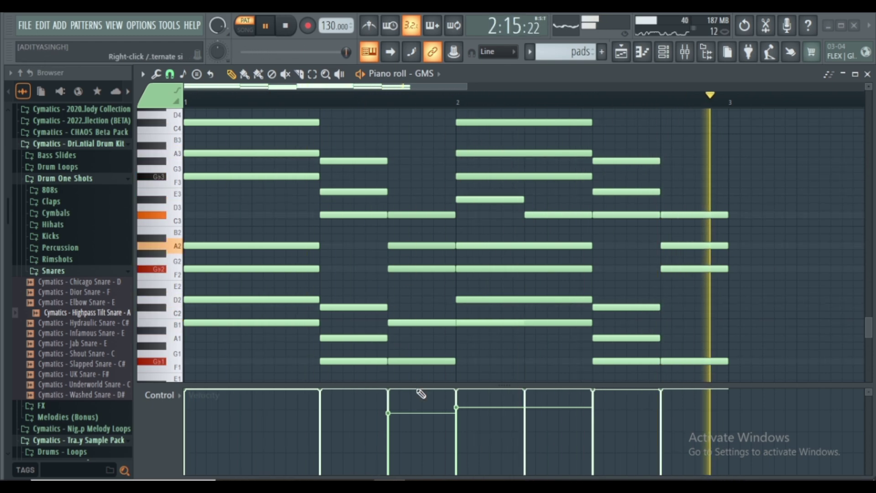
- Raise the softer velocity in bar 2's first chord to 86% and slightly lower the velocity of bar 1's third chord
mouse_move(456, 408)
mouse_down()
mouse_move(467, 396)
mouse_move(464, 403)
mouse_up()
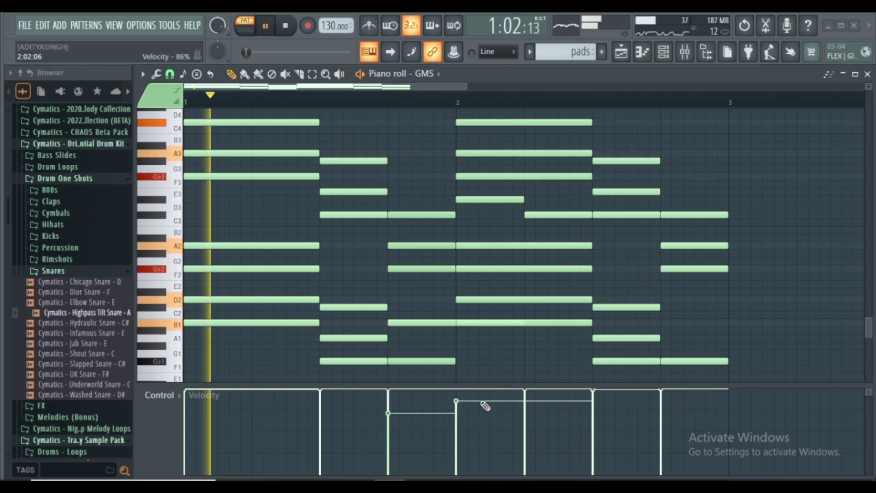
drag(405, 414, 406, 422)
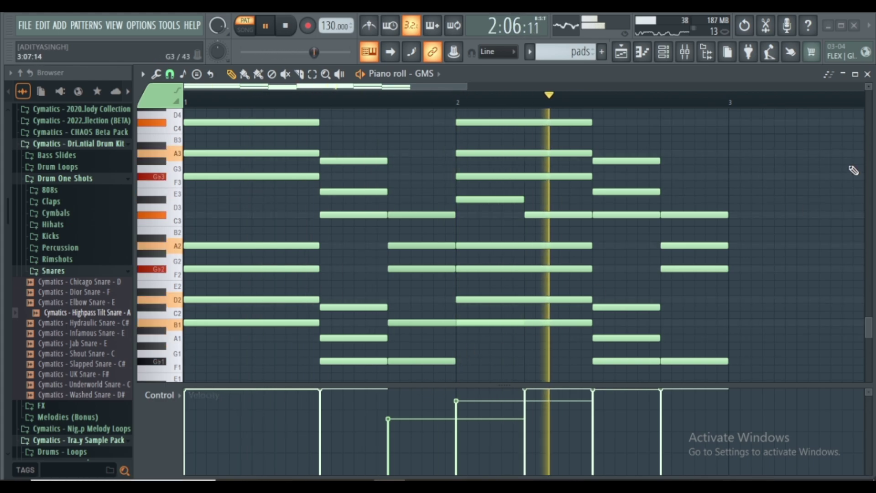
- Stop the pattern playback and close the GMS piano roll to return to the playlist
click(859, 76)
click(850, 18)
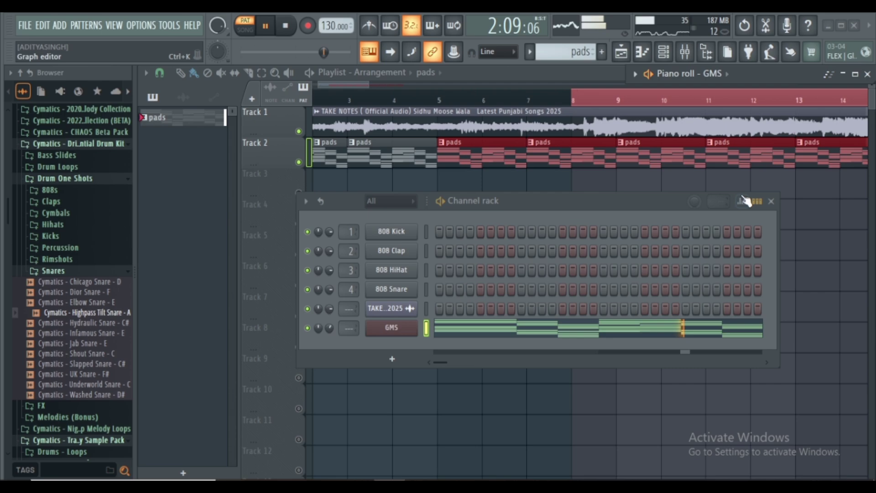
click(844, 75)
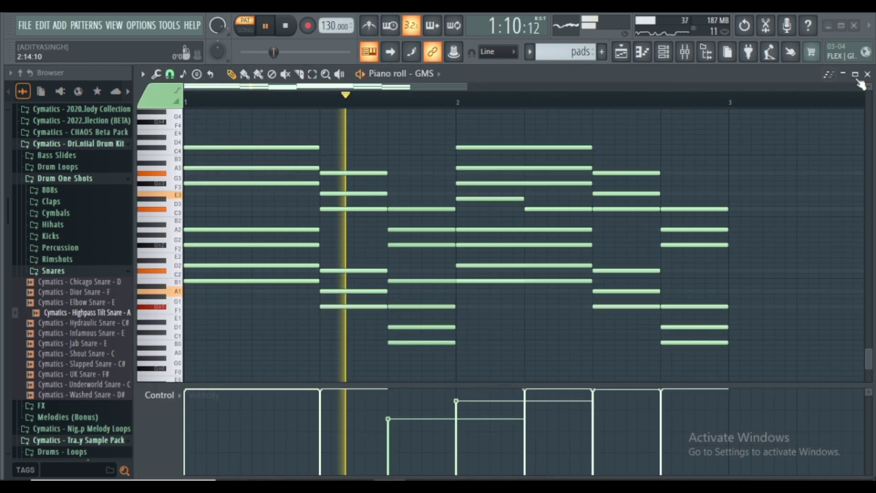
click(868, 74)
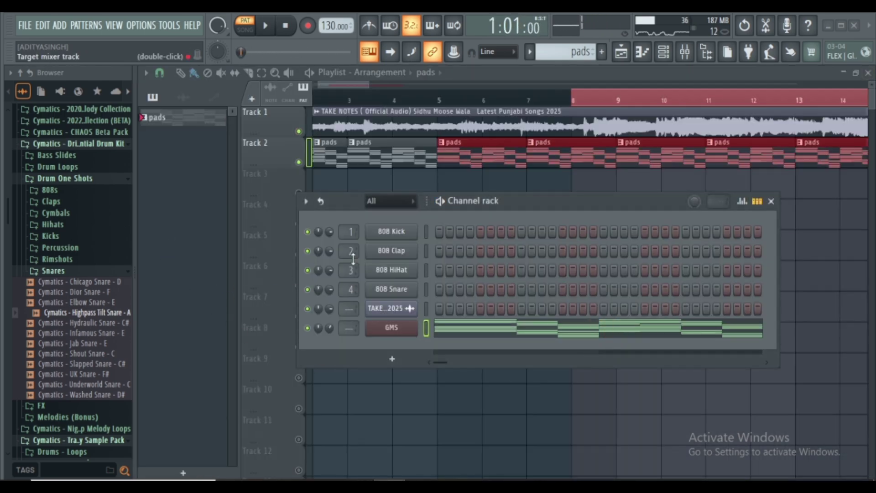
- Switch playback to song mode and move the playhead to bar 3, clearing the timeline selection
drag(345, 85, 294, 87)
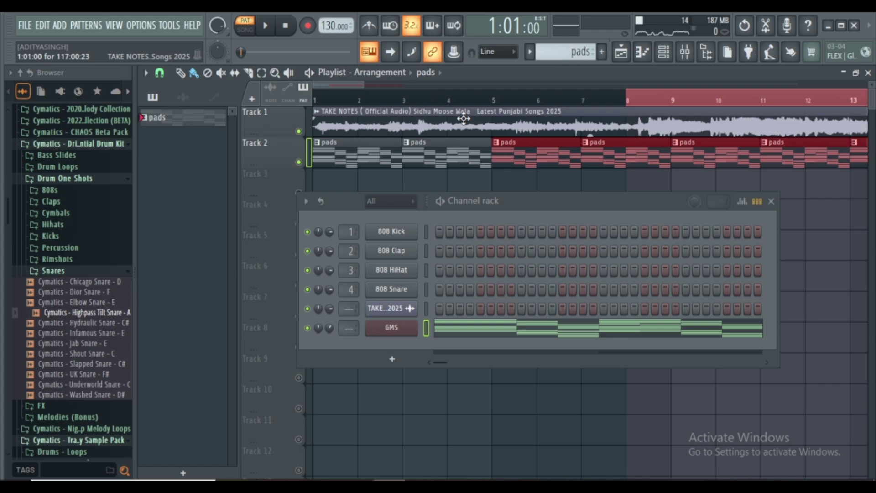
click(264, 28)
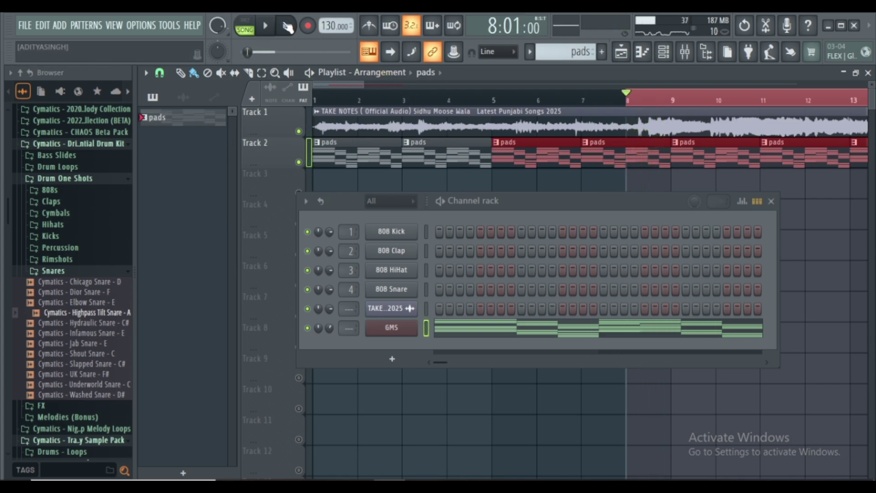
key(space)
click(410, 99)
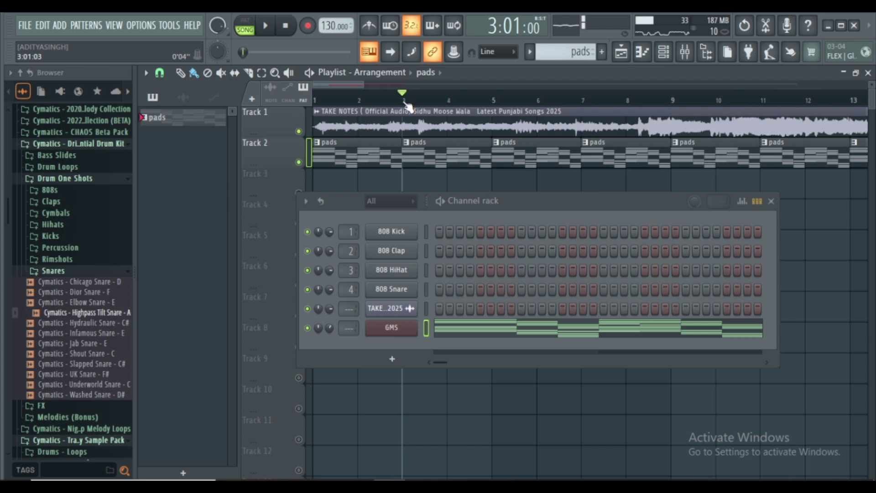